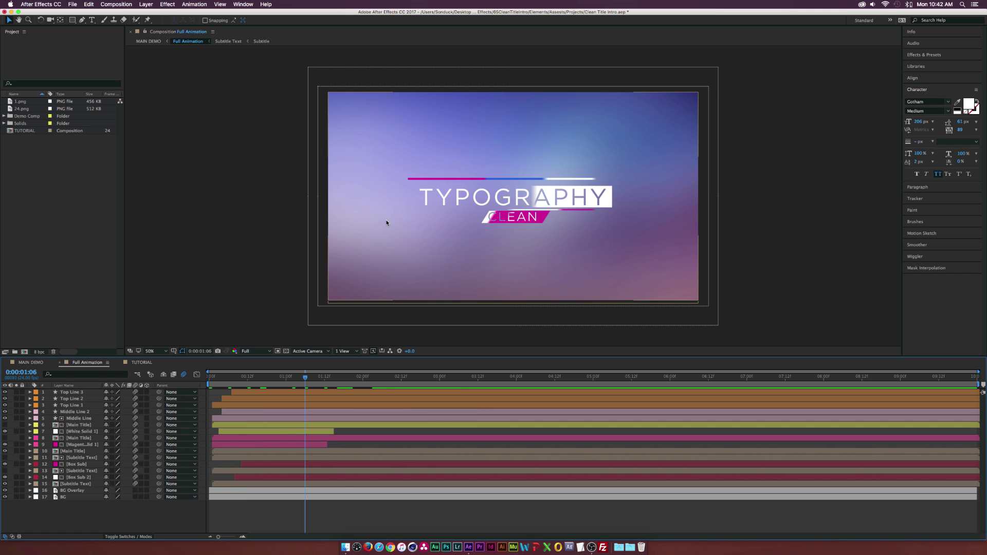
Step: Pre-compose the Typography text layer in the TUTORIAL composition into a new composition named "Main Title"
click(142, 362)
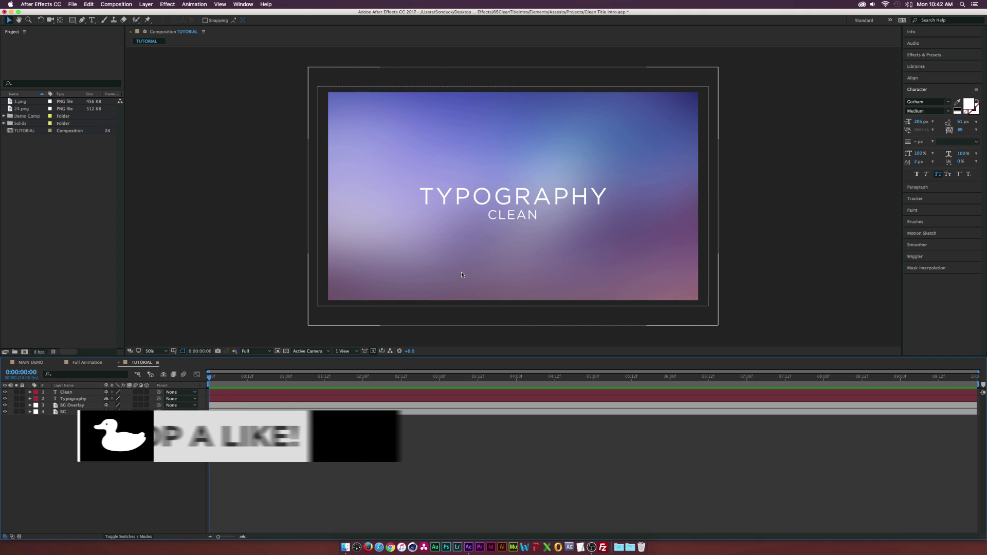
click(447, 197)
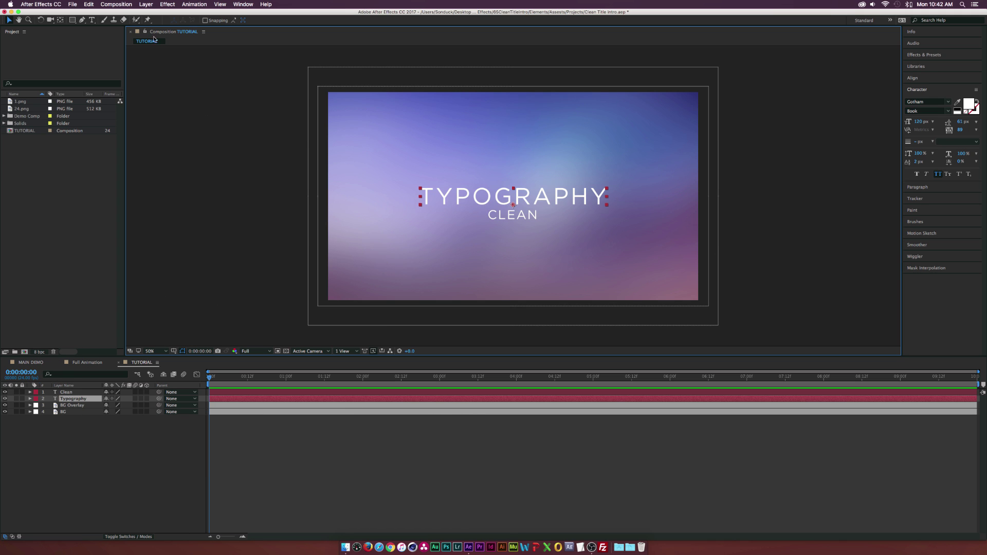
click(146, 4)
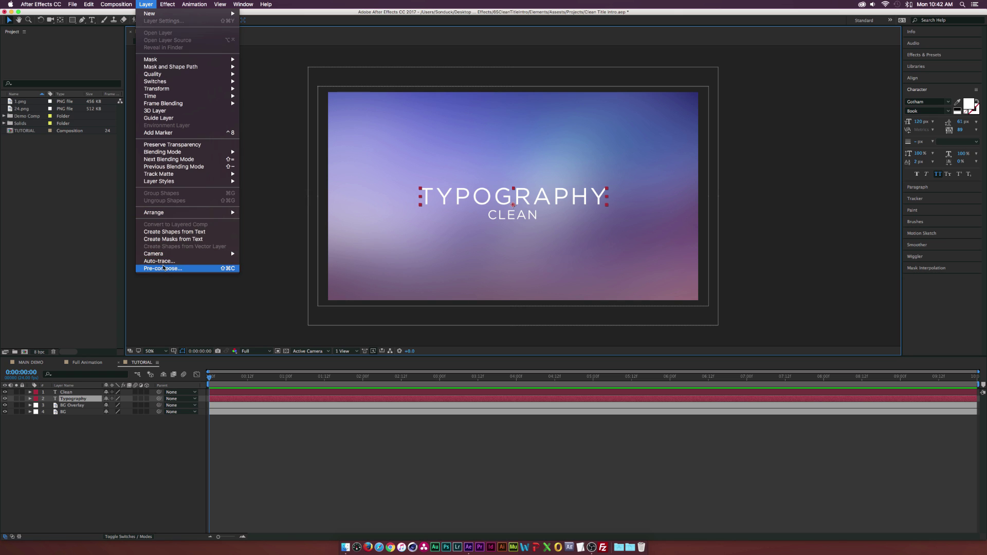
click(164, 268)
text(Ma)
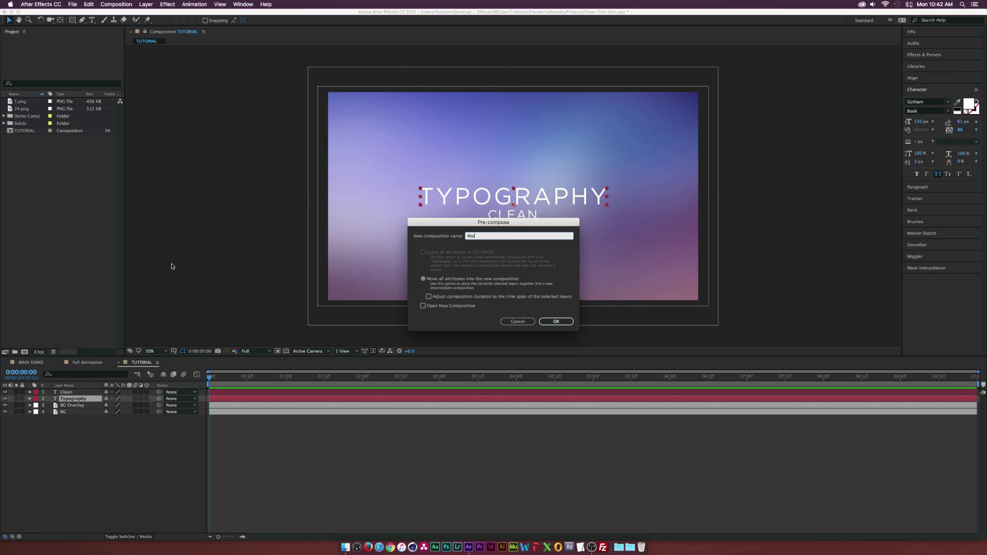
text(in Title)
key(Return)
Step: Pre-compose the Clean text layer into a new composition named "Subtitle"
click(66, 392)
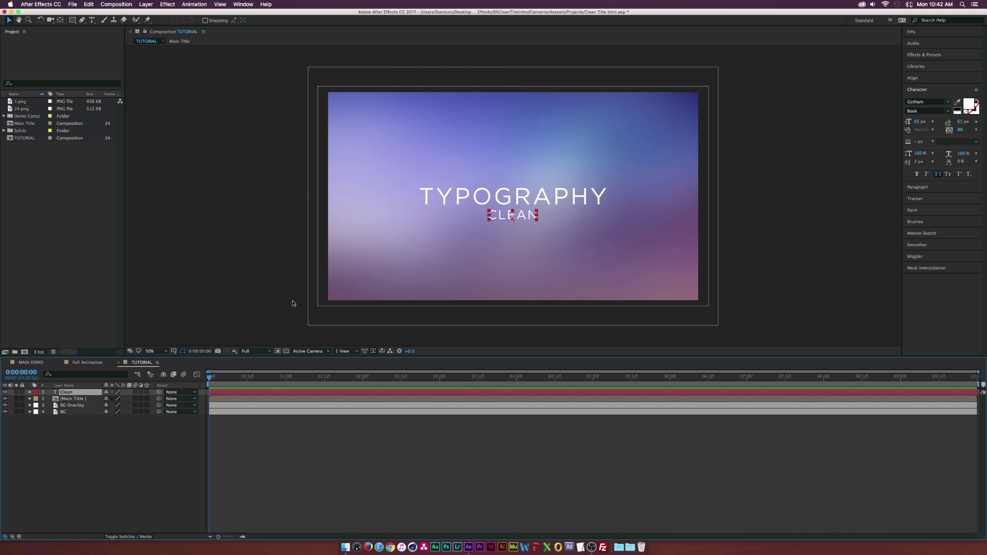
key(super+shift+c)
text(Subtit)
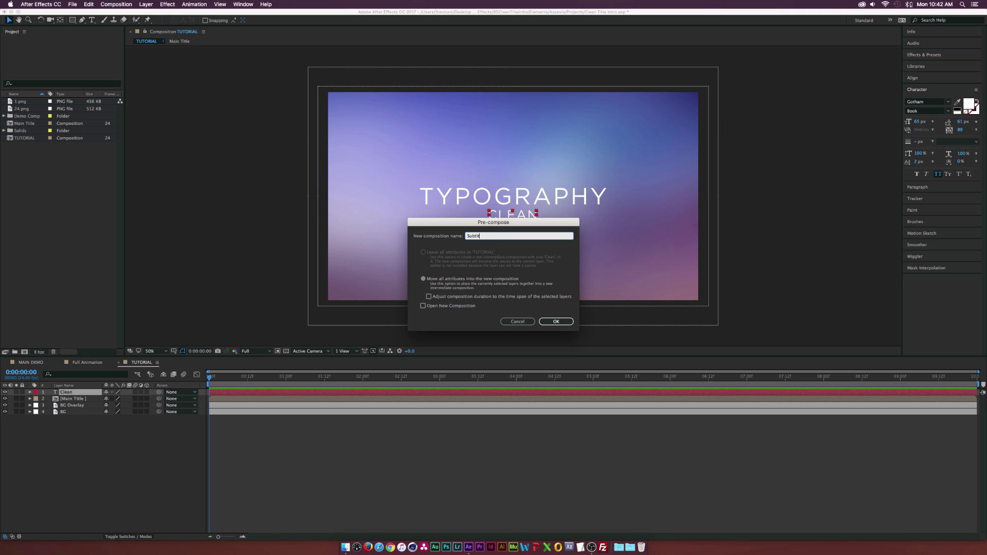
text(le)
key(Return)
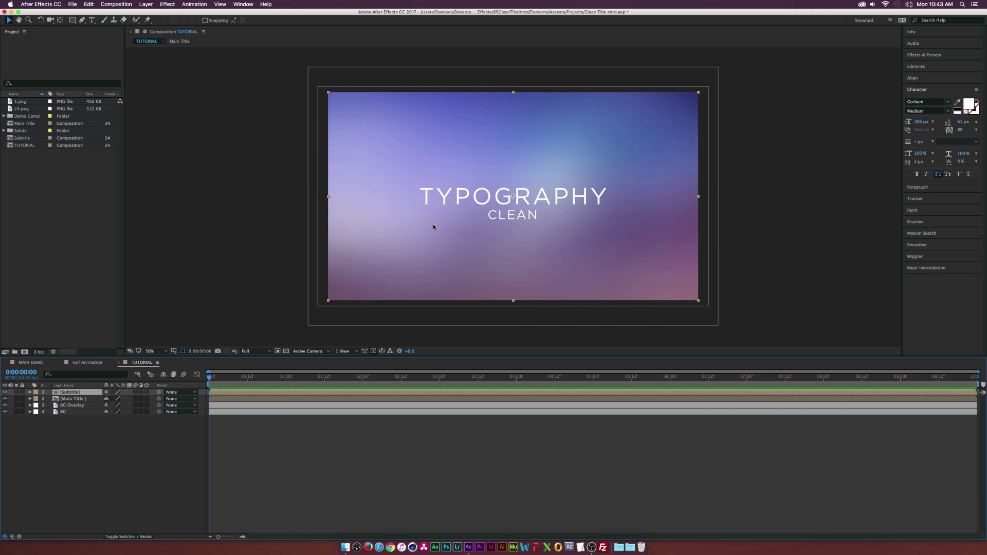
Step: Check the Subtitle composition's contents, and move the Main Title layer above the Subtitle layer in TUTORIAL
double_click(82, 392)
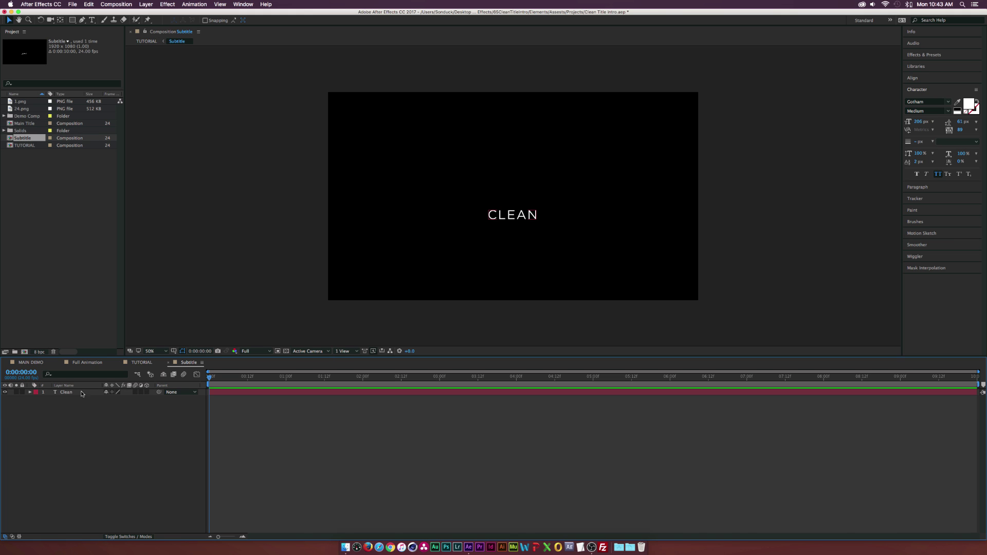
click(168, 363)
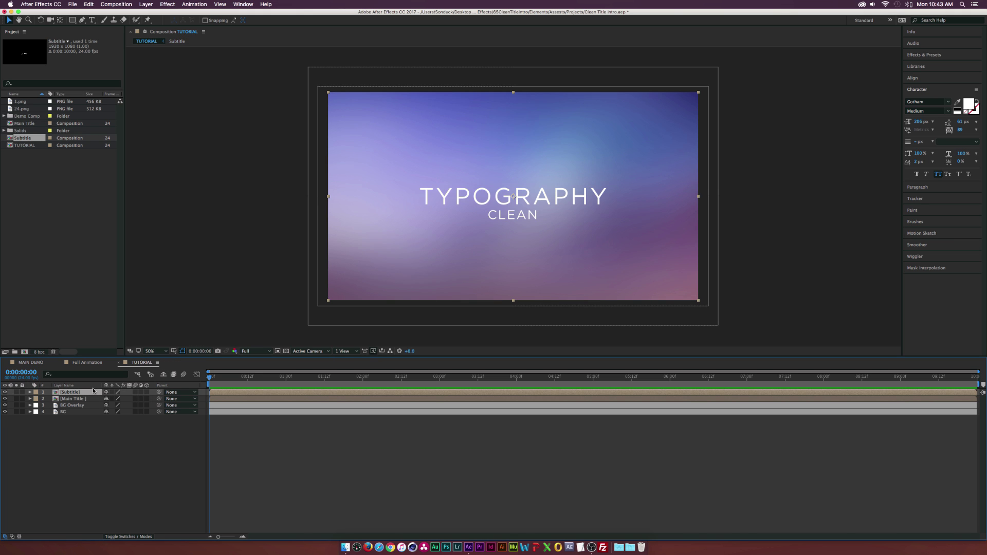
click(79, 399)
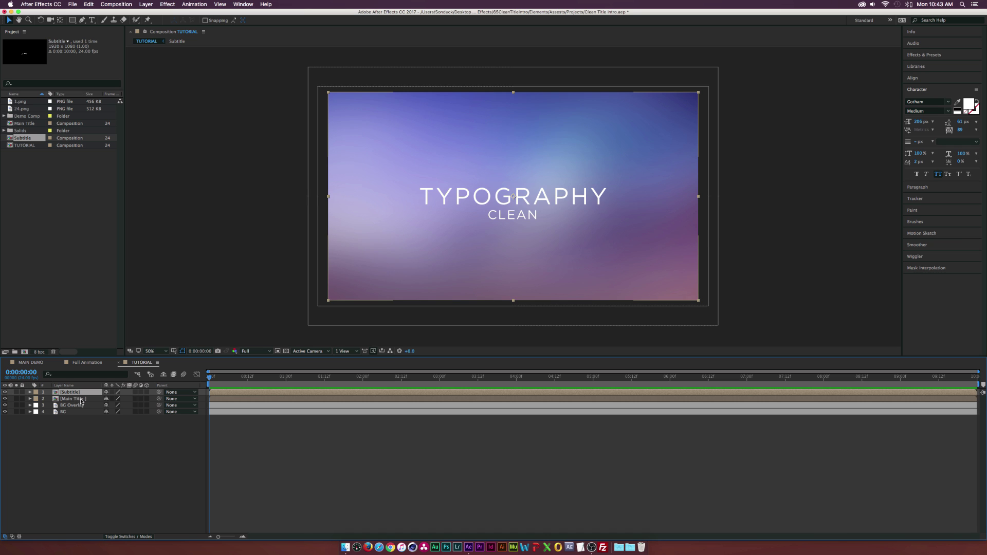
drag(70, 401, 68, 392)
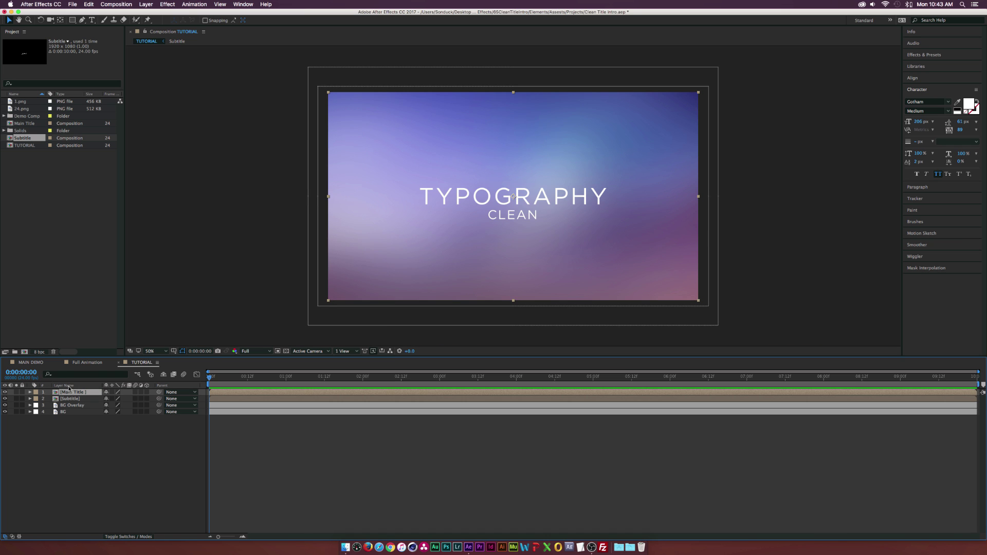
Step: Keyframe the Main Title's position from 2012, 540 at frame 11 to 960, 540 at 0:00:01:04, with Easy Ease on both keyframes
key(p)
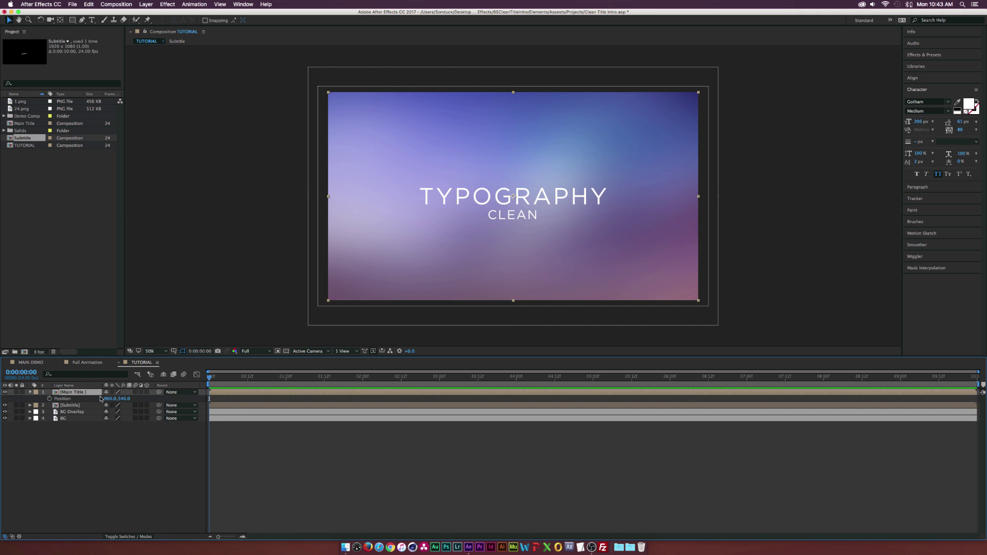
drag(211, 379, 246, 379)
click(50, 399)
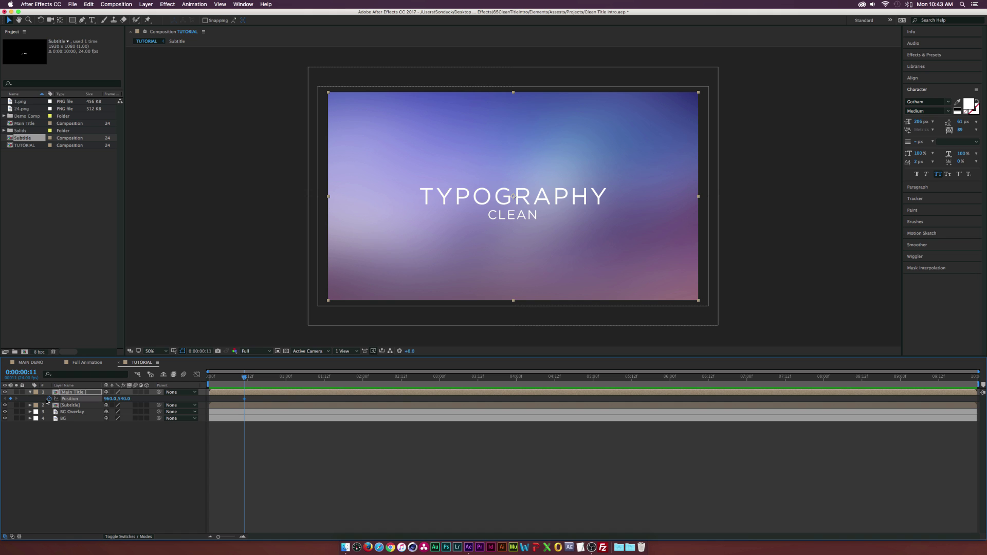
drag(244, 399, 299, 401)
drag(115, 403, 160, 401)
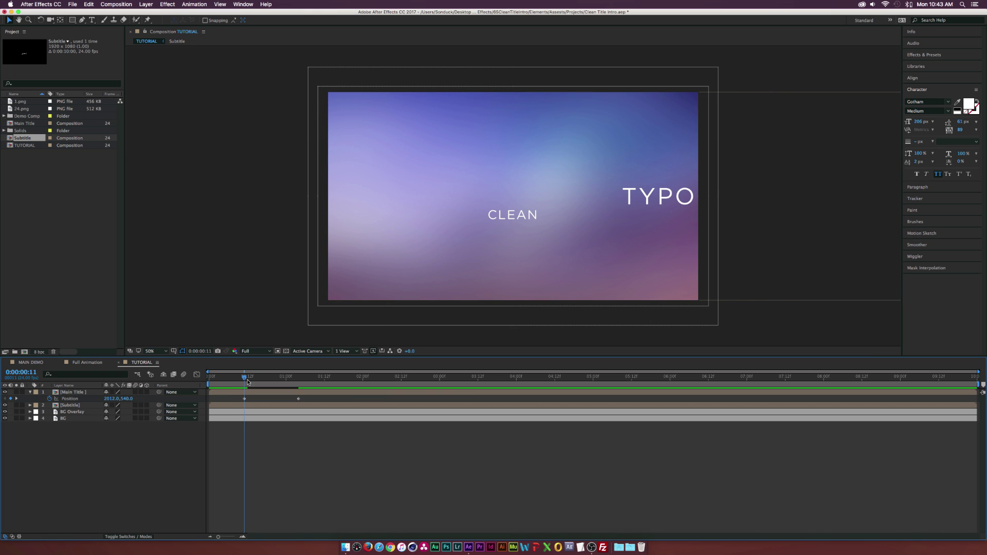
drag(246, 377, 300, 380)
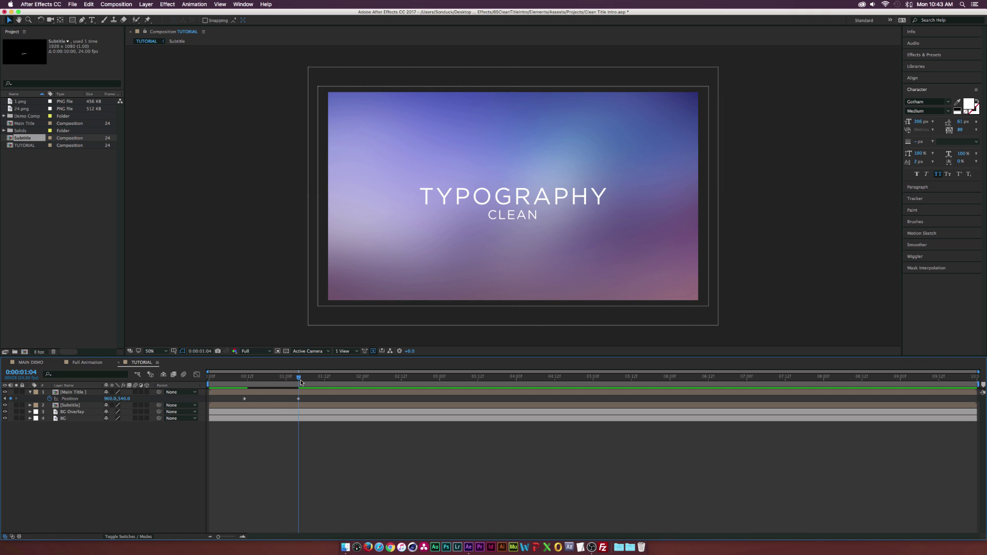
drag(231, 396, 338, 400)
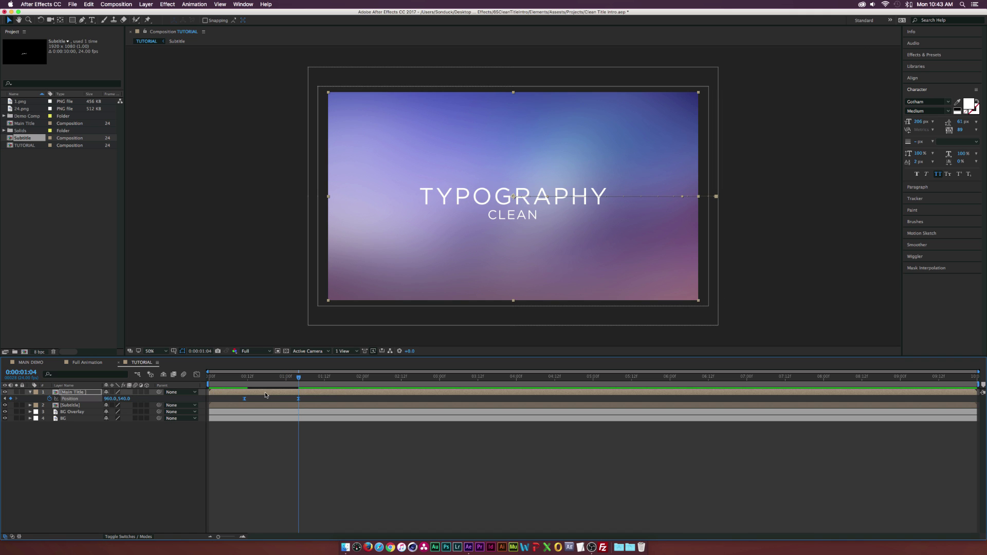
Step: Keyframe the Subtitle layer's position to slide in from the left, starting at frame 20 and ending at 960, 540 just before 0:00:01:12
click(71, 406)
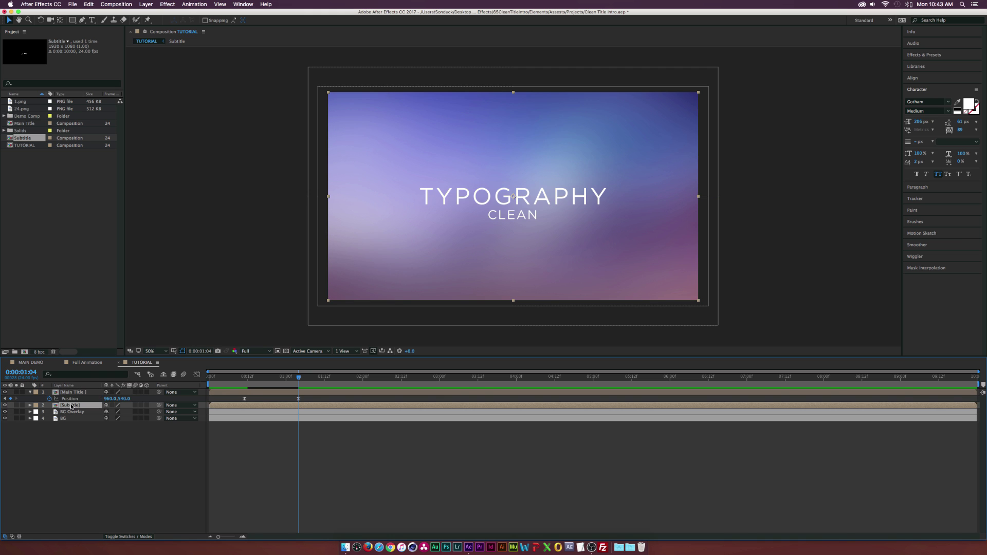
key(p)
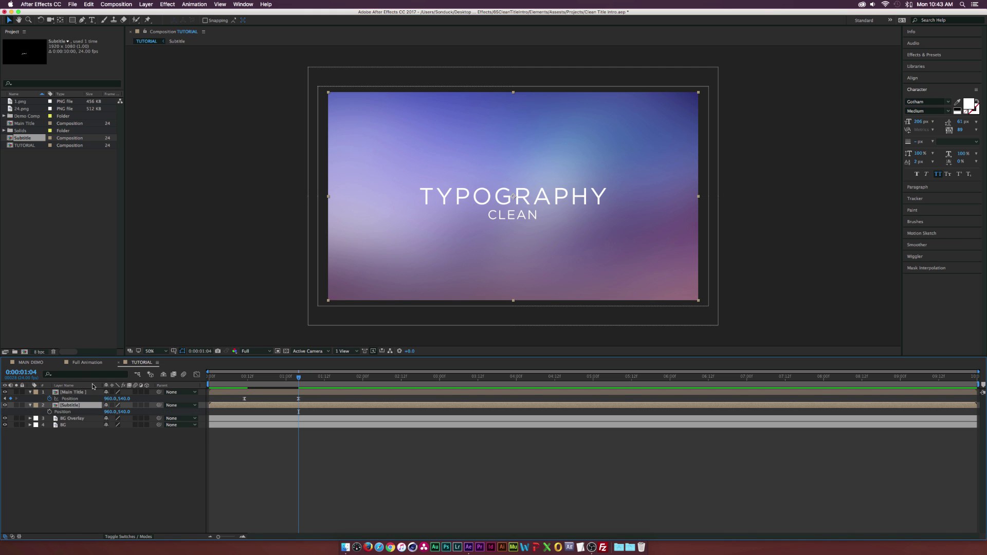
drag(292, 378, 273, 378)
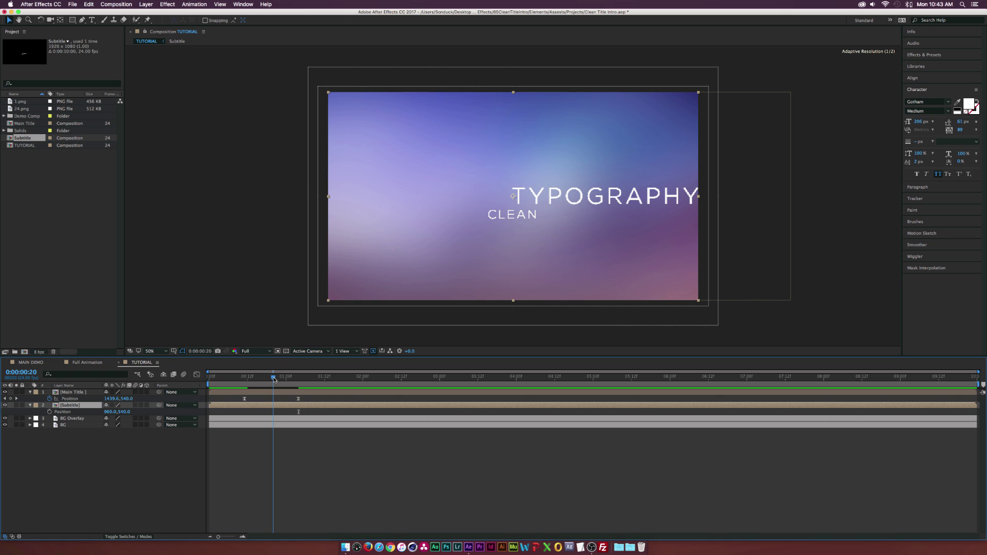
click(49, 412)
drag(274, 412, 322, 412)
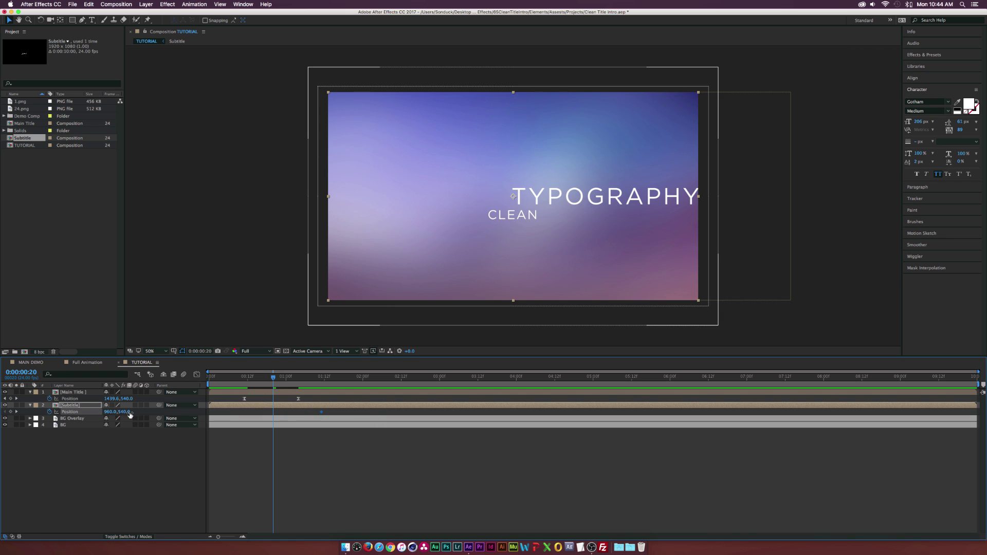
drag(109, 412, 47, 412)
Step: Preview the title slide-ins, apply Easy Ease to both Subtitle position keyframes, and collapse the layer properties
click(238, 401)
drag(232, 378, 344, 380)
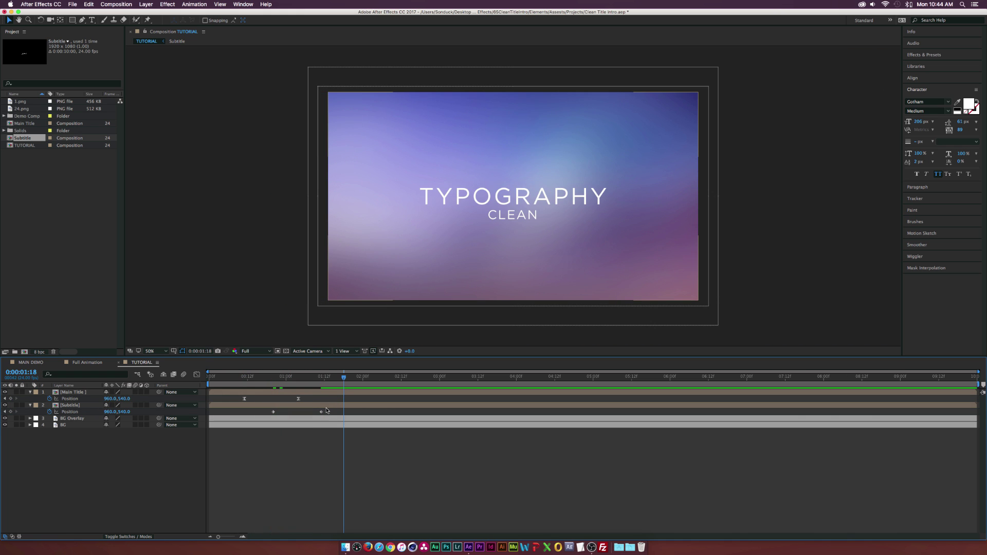
drag(329, 413, 259, 416)
key(F9)
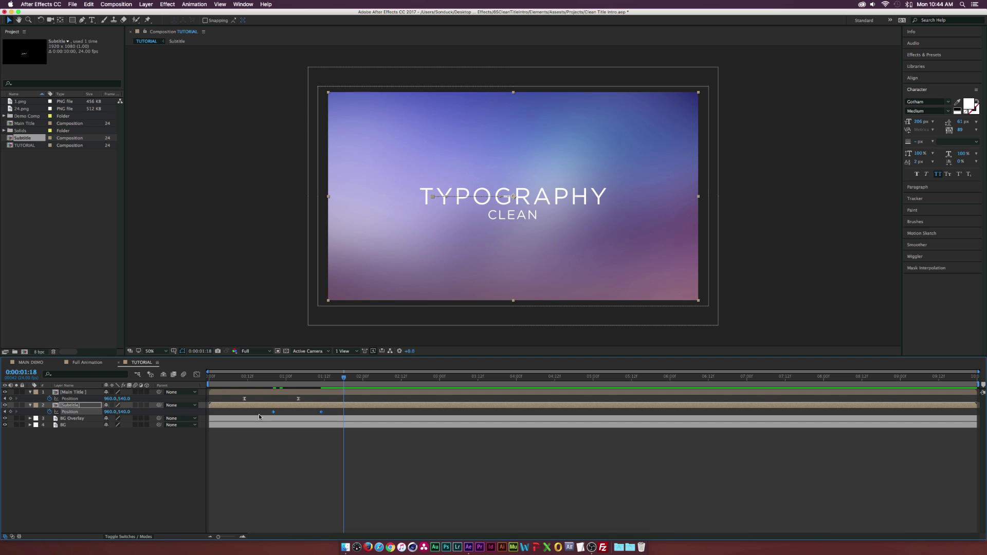
key(u)
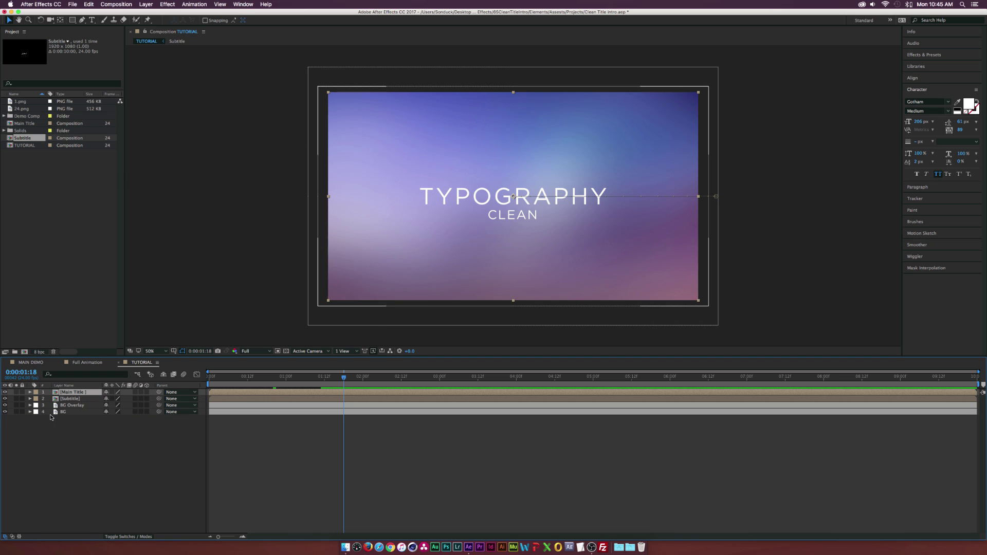
Step: Pre-compose the animated Main Title layer as "#Main Title", moving all attributes into the new composition
click(67, 393)
key(super+shift+c)
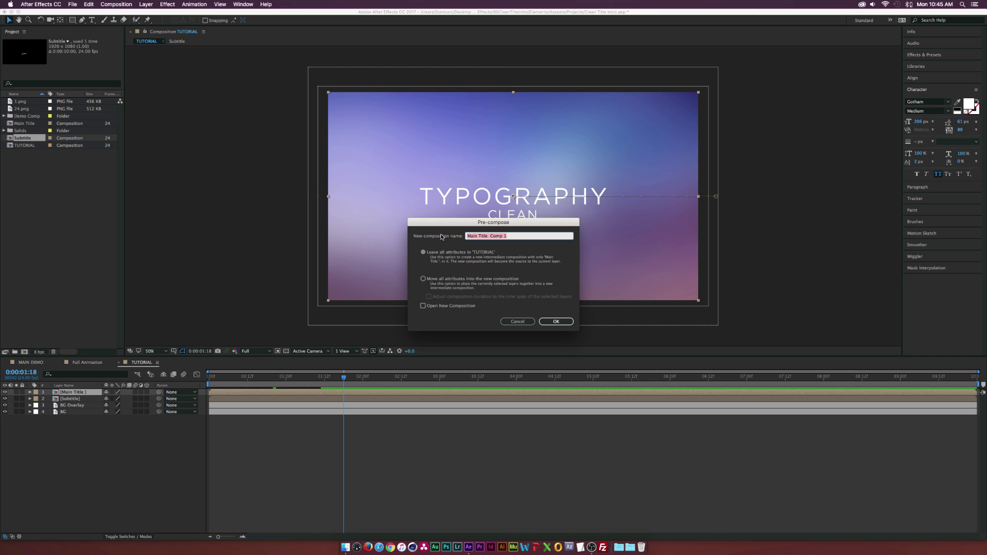
text(a)
click(463, 281)
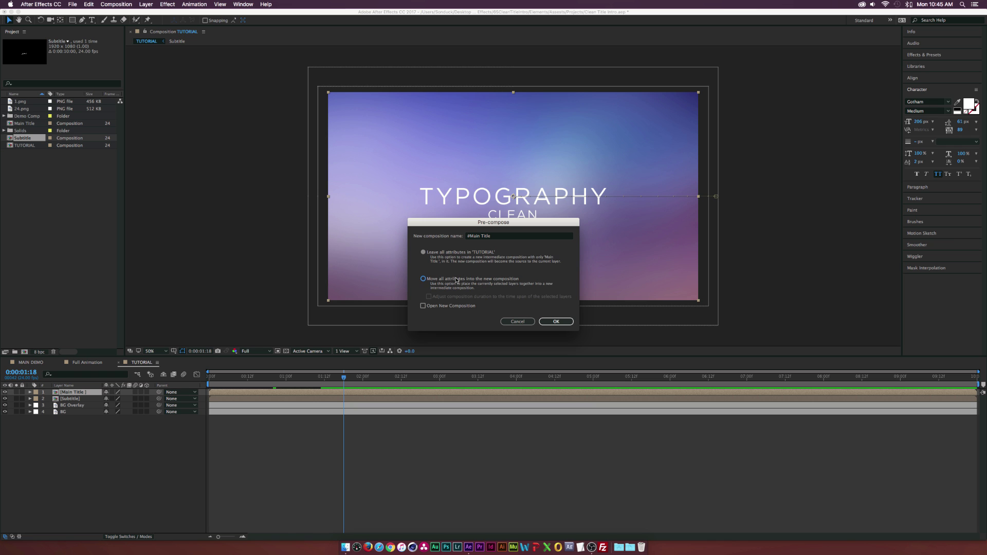
click(556, 321)
click(72, 400)
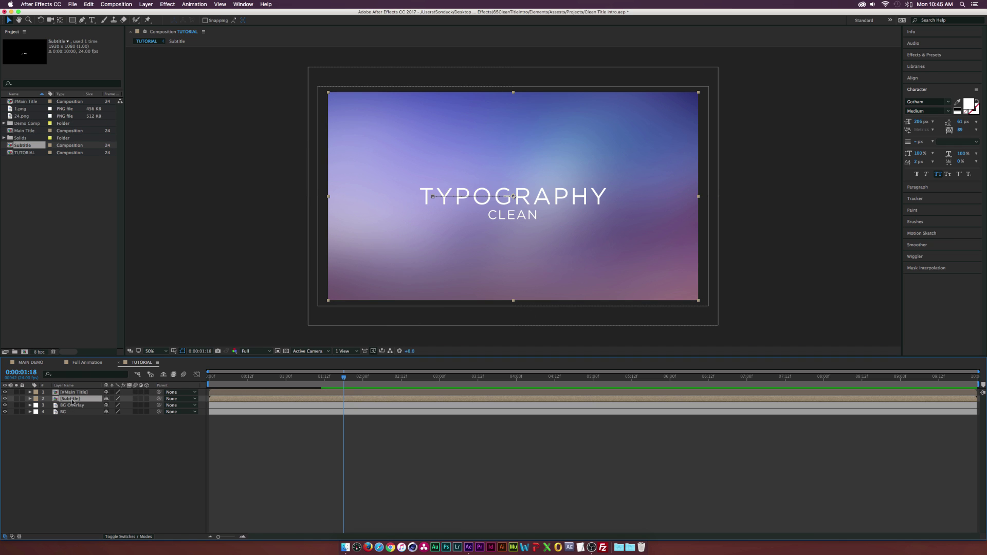
key(super+shift+c)
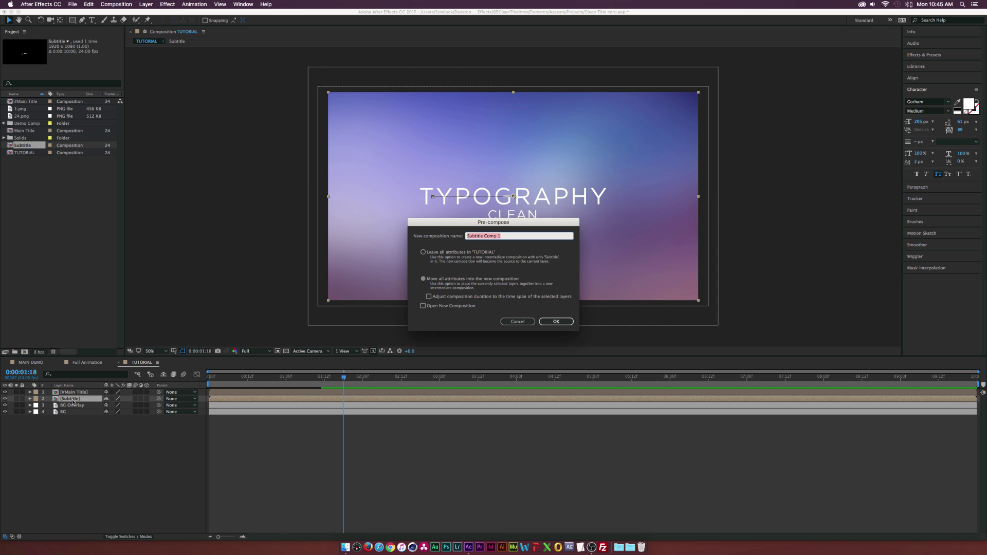
text(@)
click(436, 281)
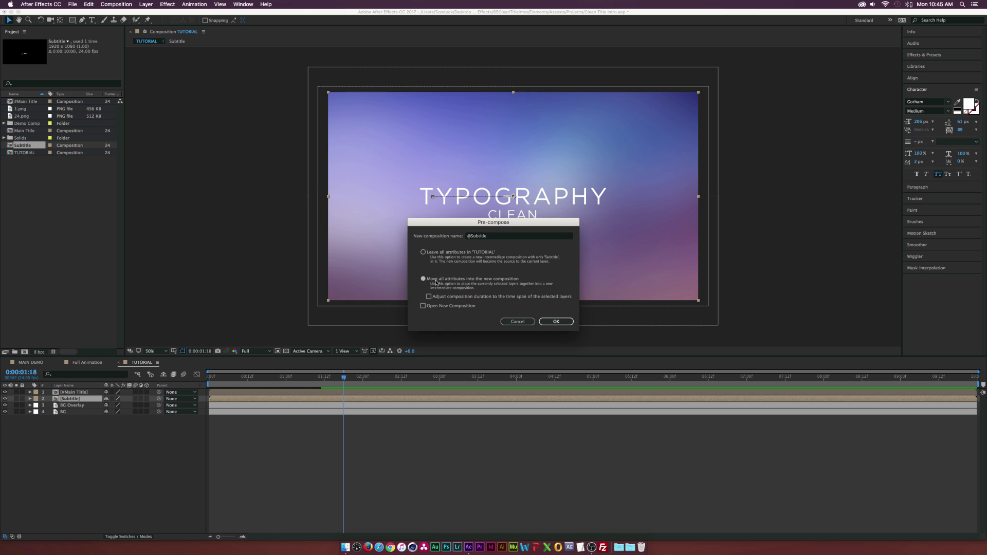
click(555, 322)
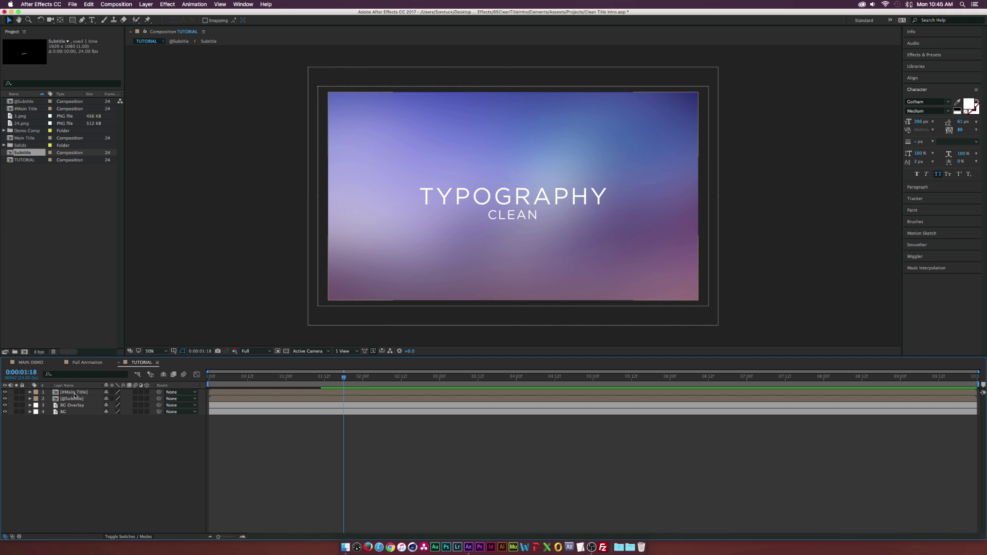
Step: Move the #Main Title layer slightly upward in the frame and return it to its original position
drag(566, 216, 549, 196)
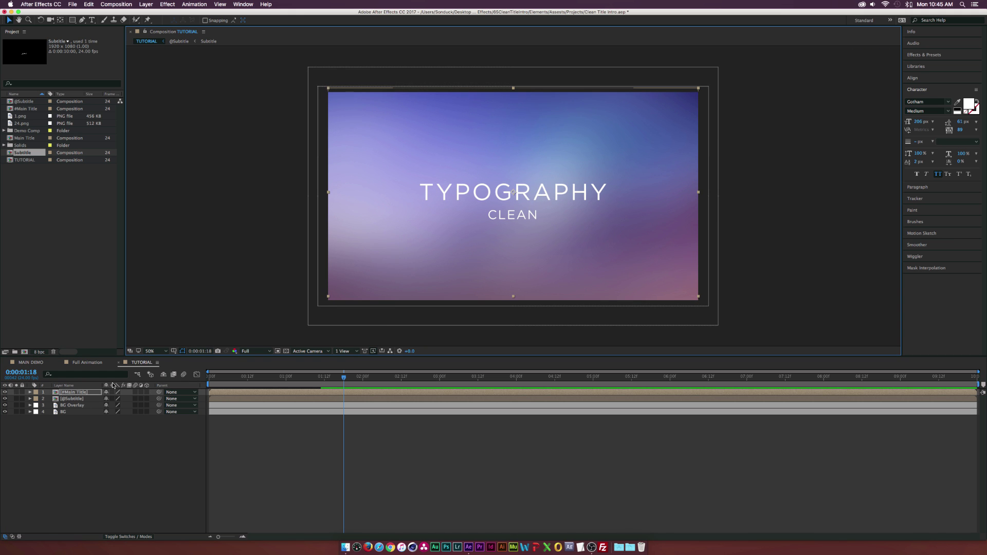
key(shift+Down)
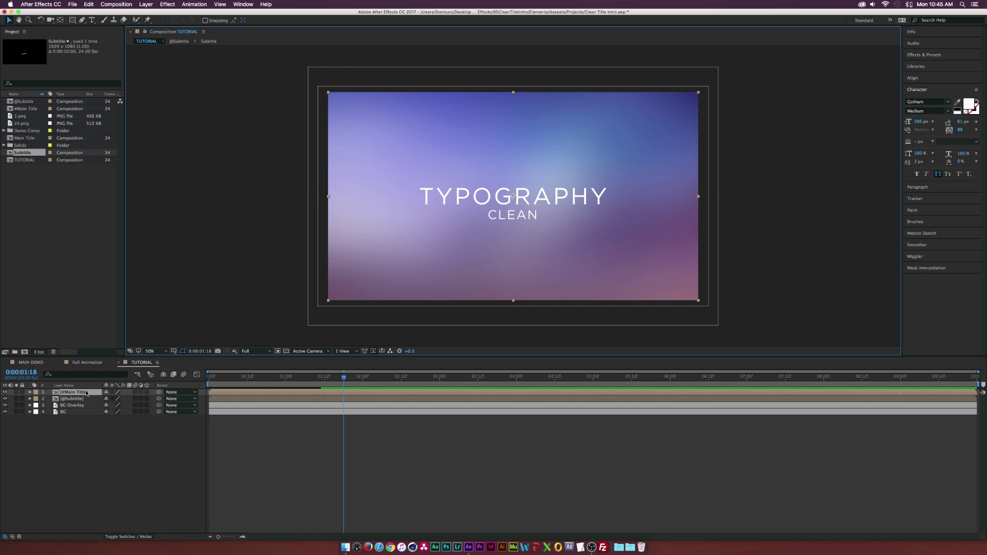
click(72, 457)
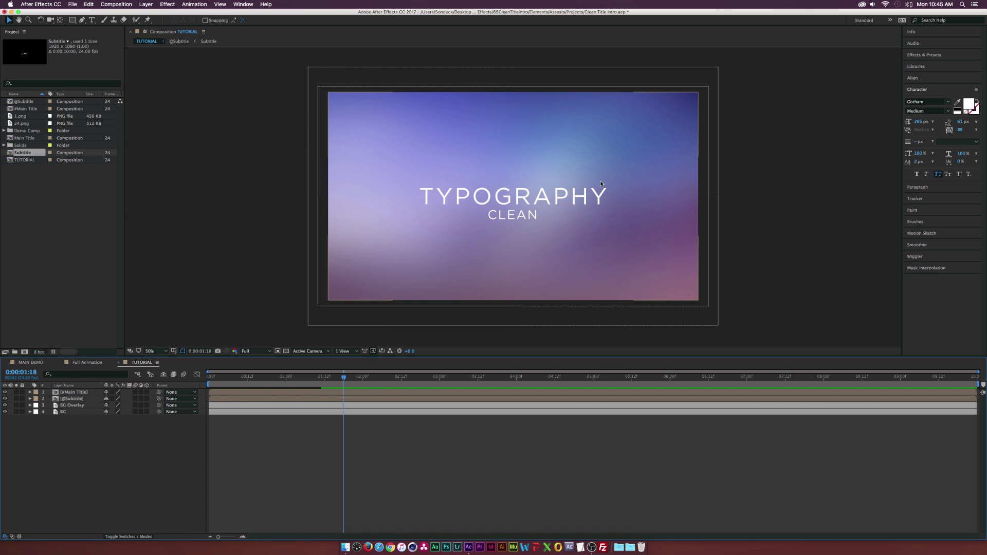
Step: Draw a straight horizontal line with the Pen tool just above TYPOGRAPHY, extending slightly past both ends of the word
click(73, 20)
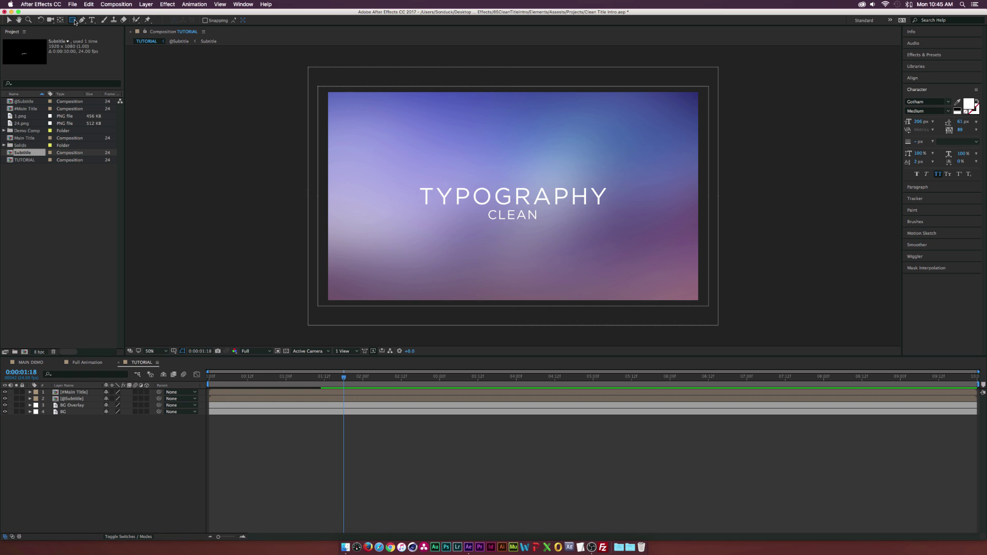
click(82, 21)
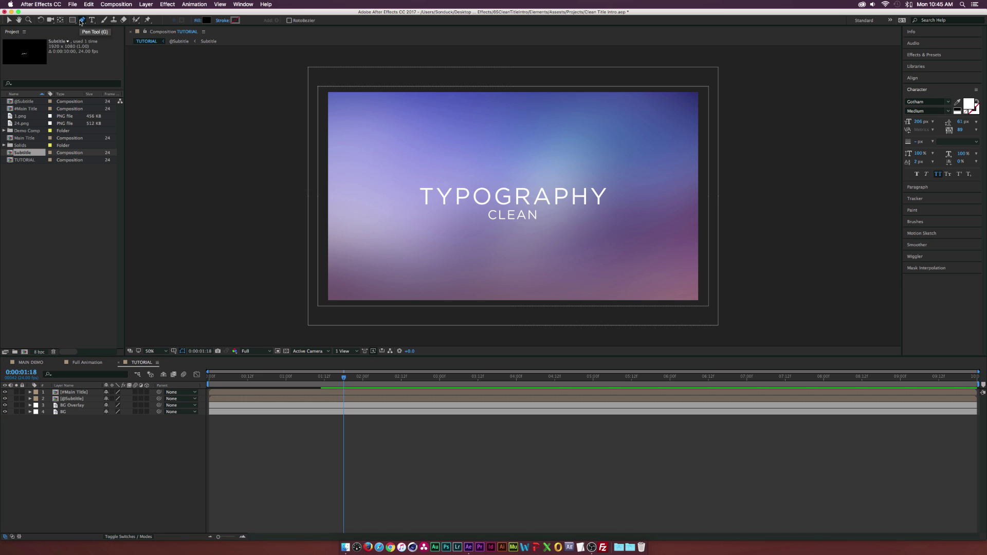
click(411, 184)
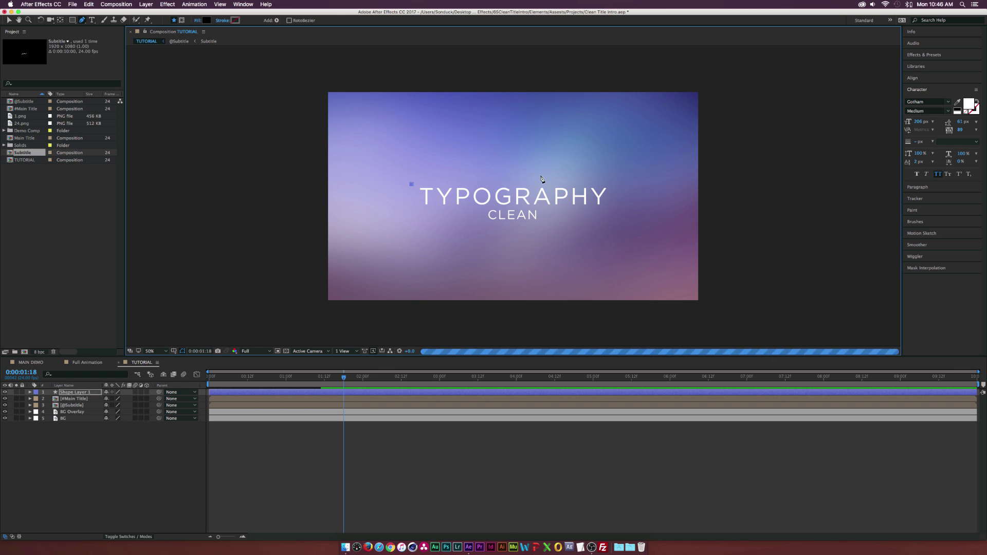
click(611, 184)
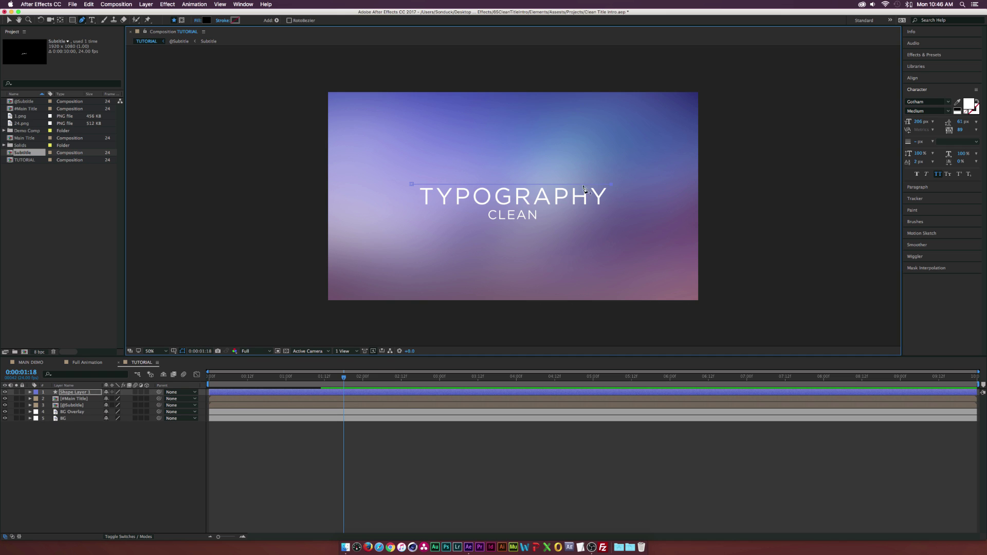
Step: Set the new line's fill to None and its stroke to solid white, then deselect the shape layer
click(197, 20)
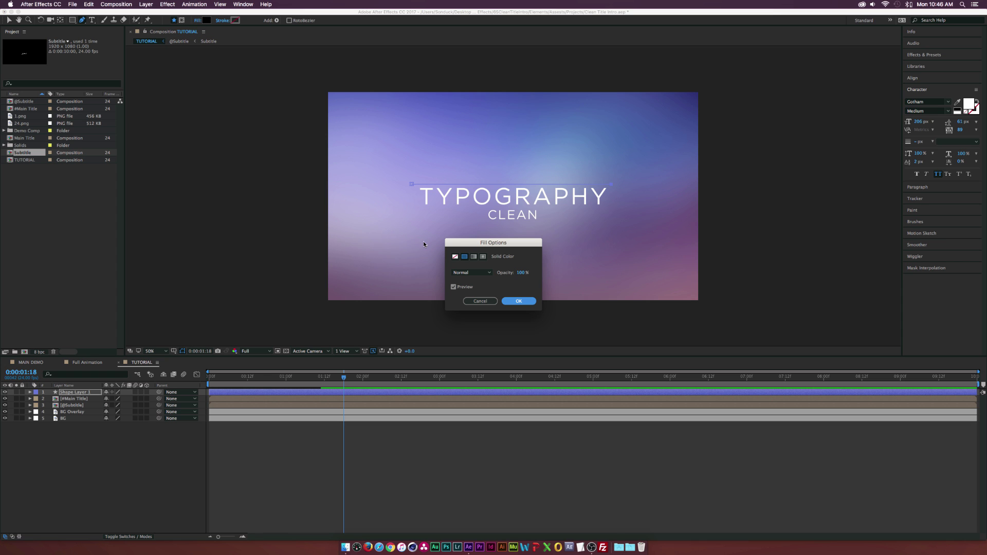
click(455, 257)
key(Return)
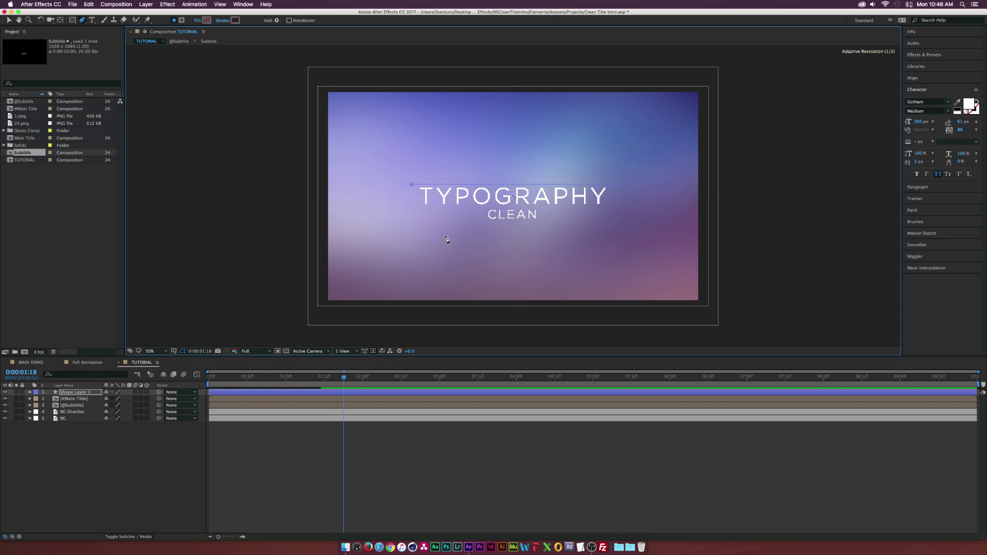
click(223, 20)
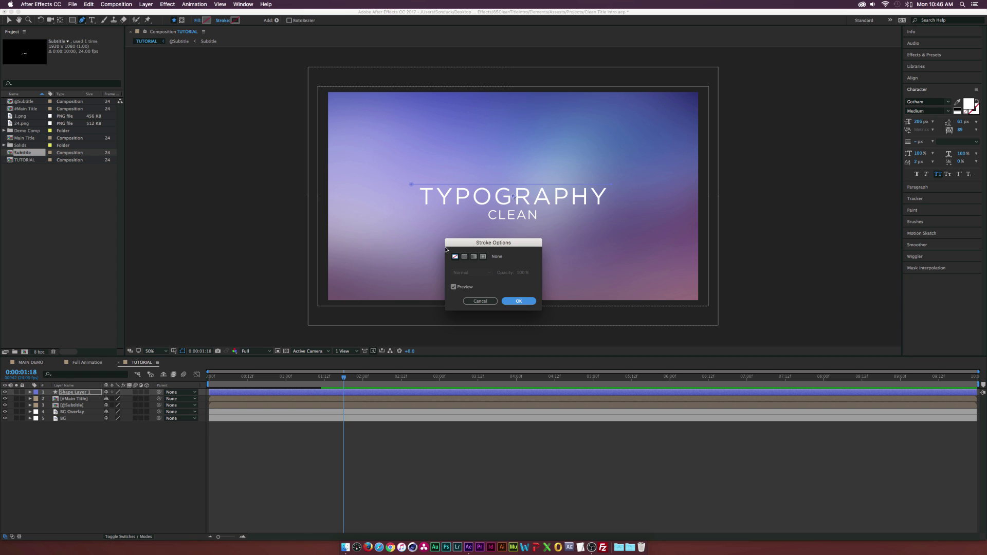
click(464, 257)
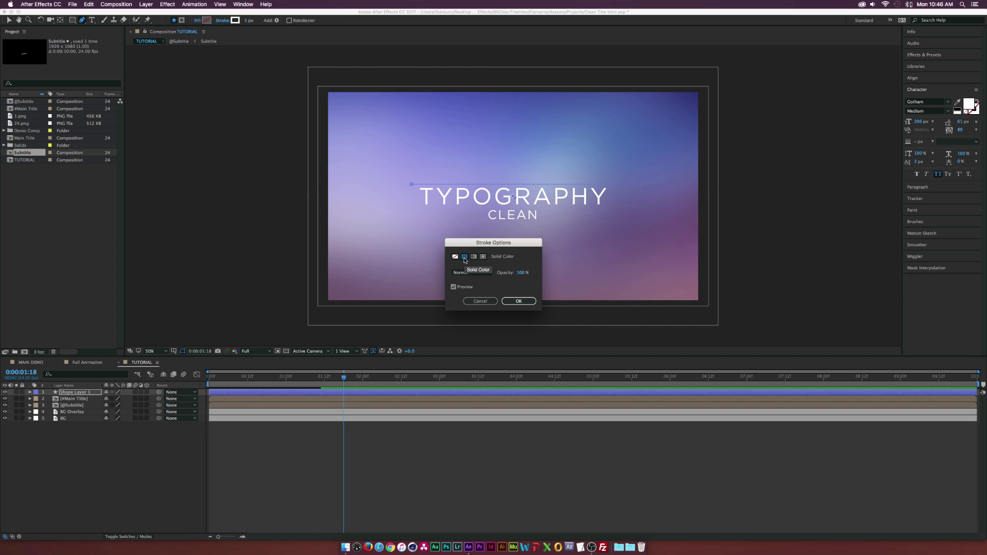
click(517, 300)
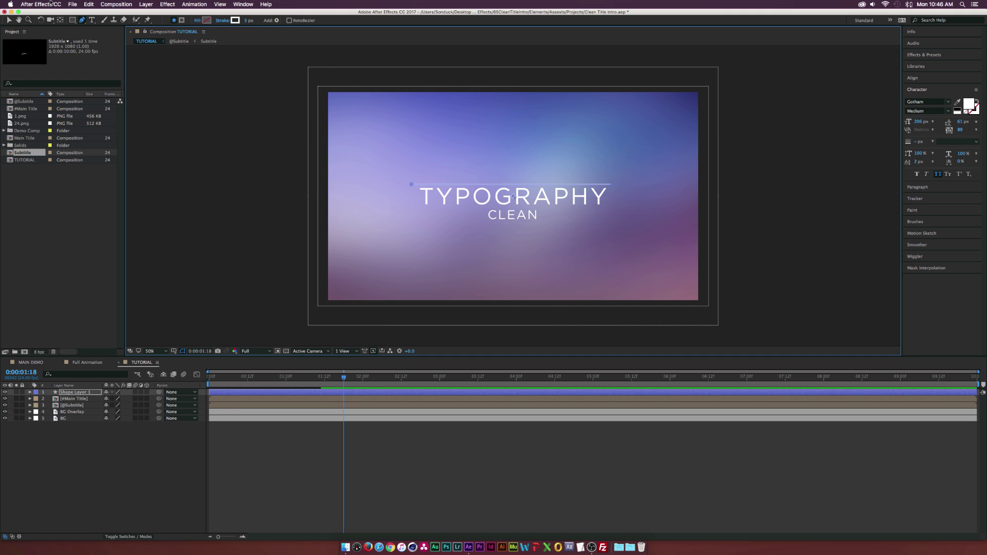
click(8, 20)
click(104, 470)
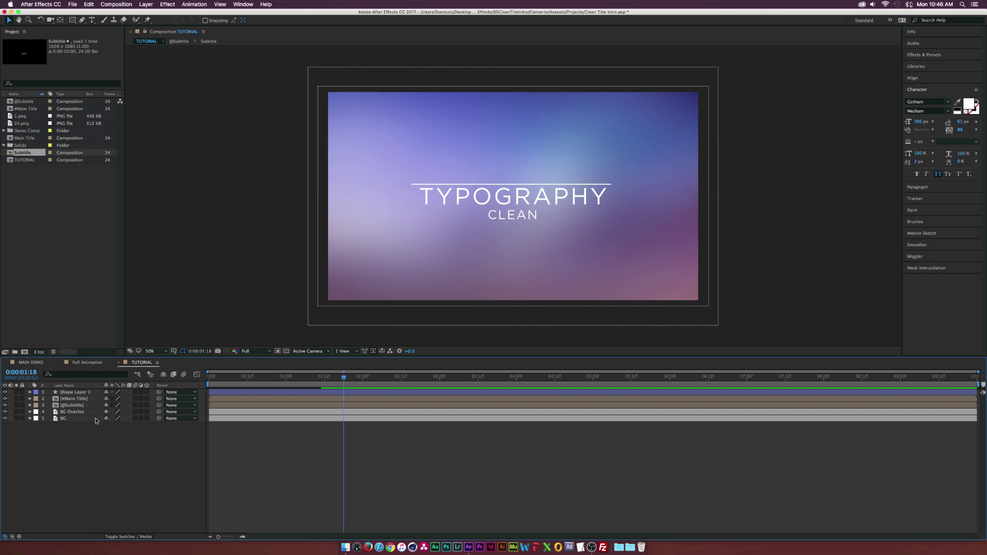
Step: Rename the line's shape layer as "Top Line 1"
click(80, 393)
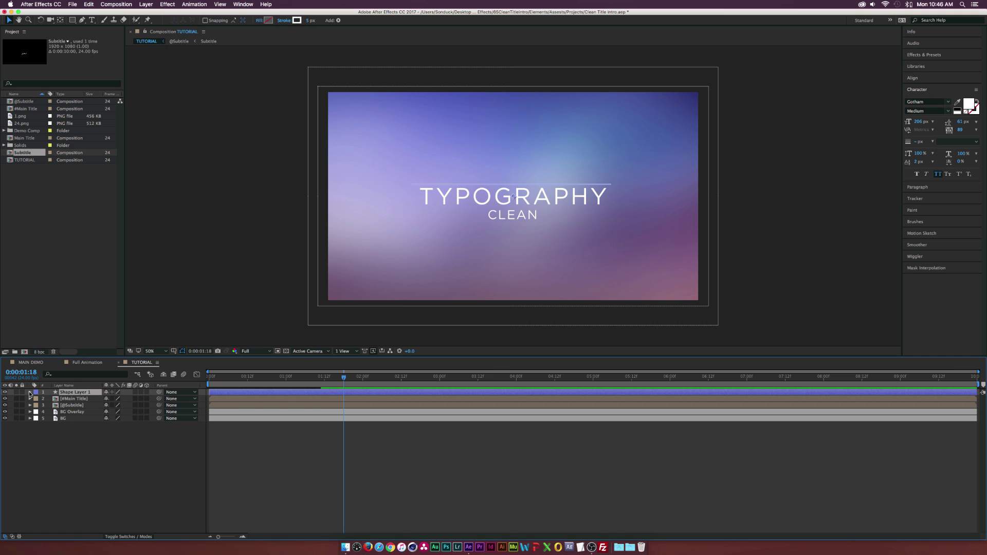
key(Return)
text(Line)
key(Return)
Step: Add Trim Paths to the Top Line 1 layer's contents and reveal its properties
click(30, 393)
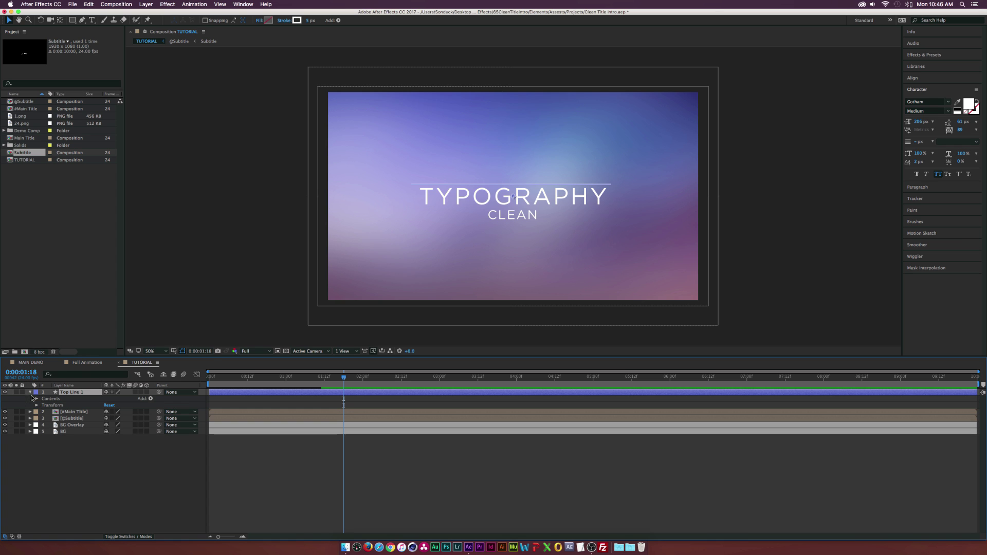
click(150, 400)
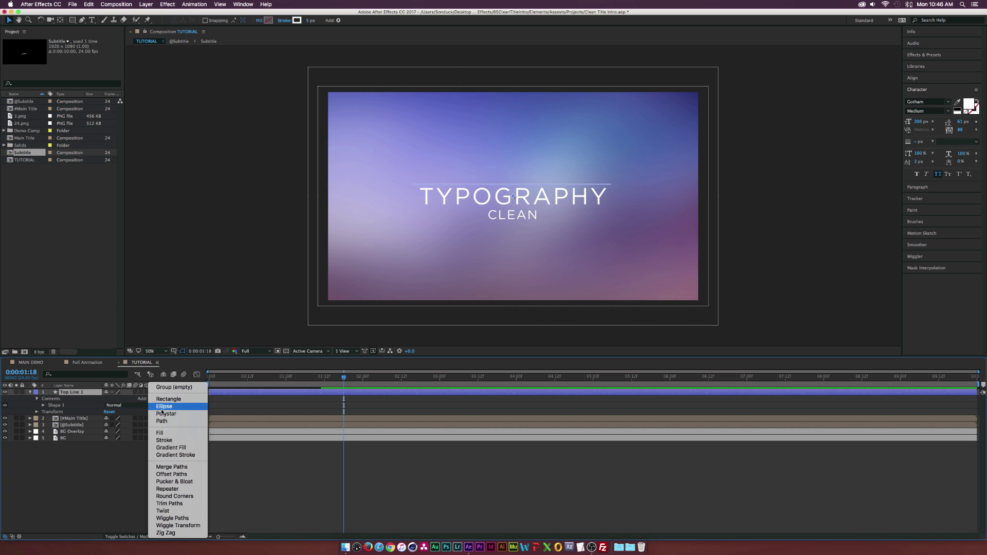
click(163, 504)
click(43, 412)
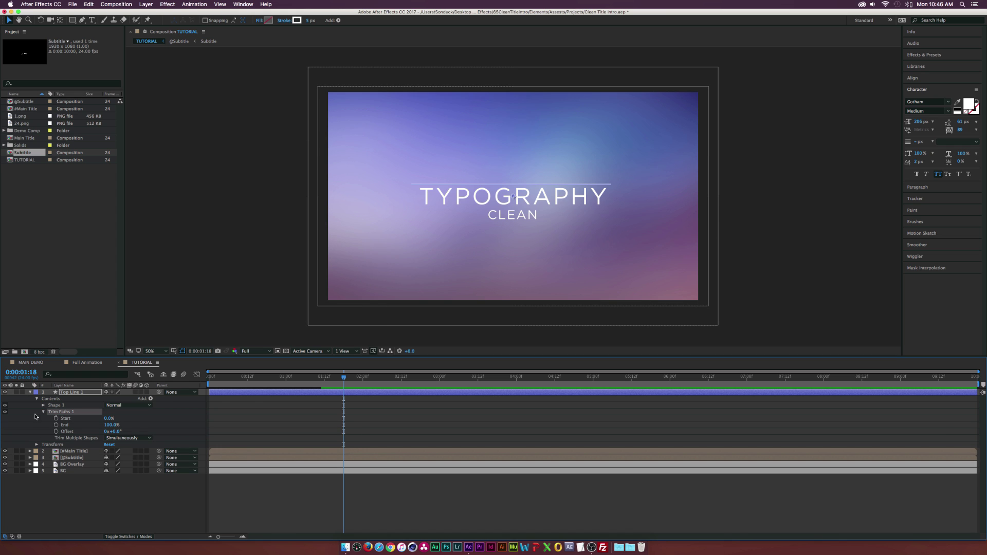
Step: Animate Top Line 1's Trim Paths End from 0% at 0:00:00:07 to 100% at 0:00:01:02
mouse_move(226, 384)
mouse_down()
mouse_move(208, 384)
mouse_move(231, 384)
mouse_up()
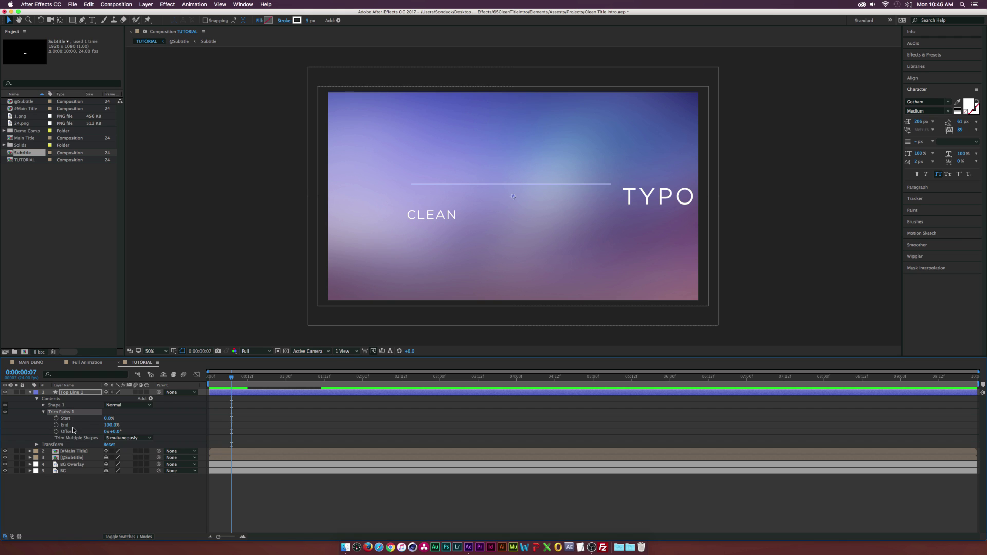
drag(114, 427, 86, 425)
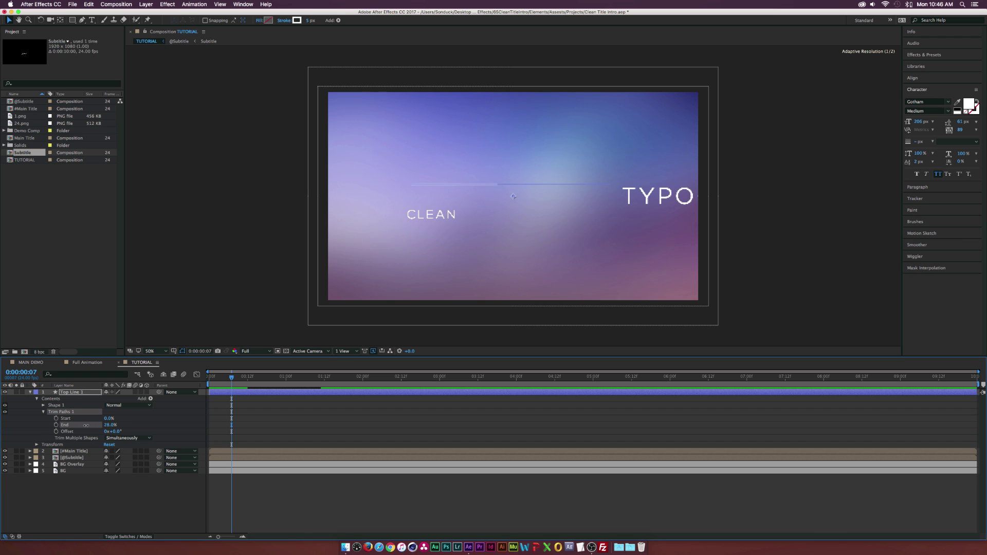
key(F2)
click(57, 425)
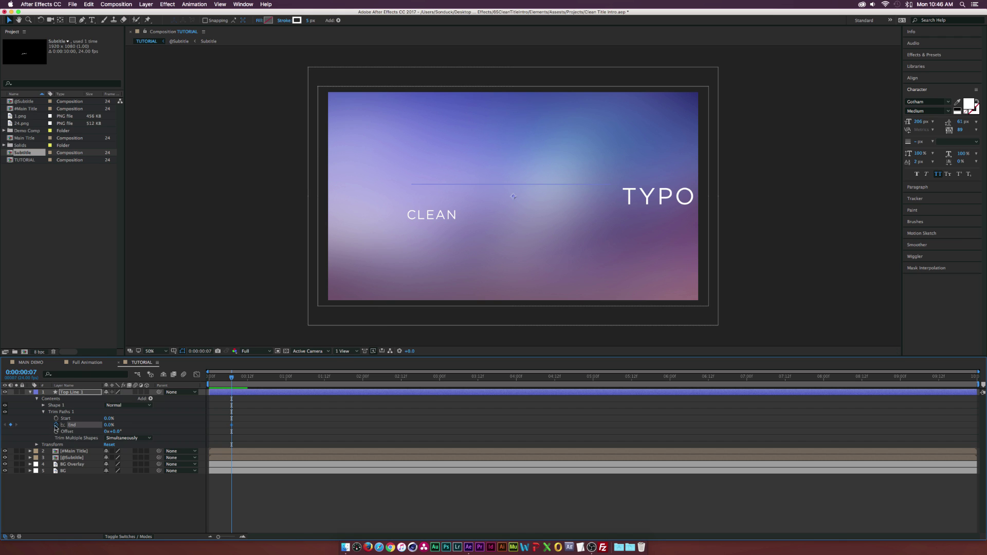
drag(237, 375, 294, 382)
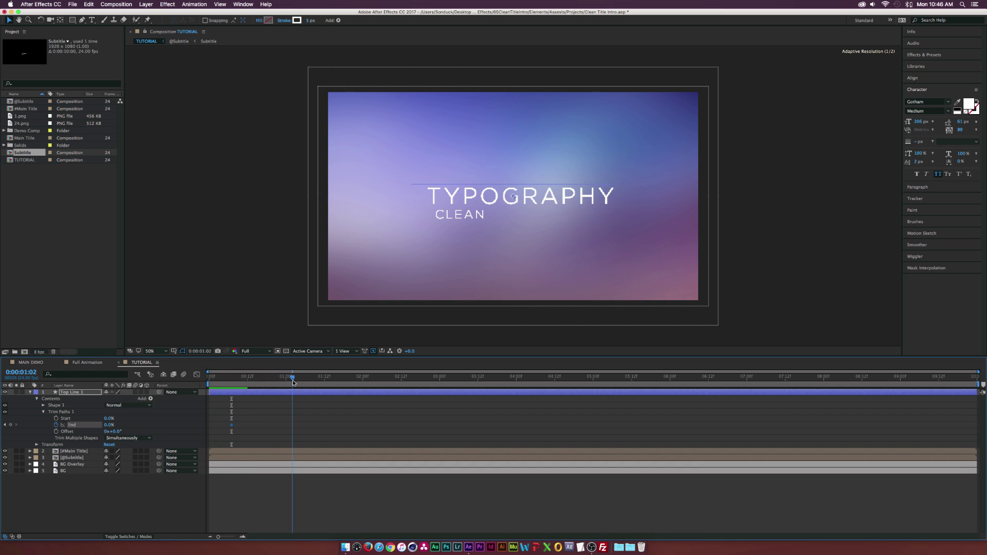
drag(109, 425, 149, 426)
click(227, 406)
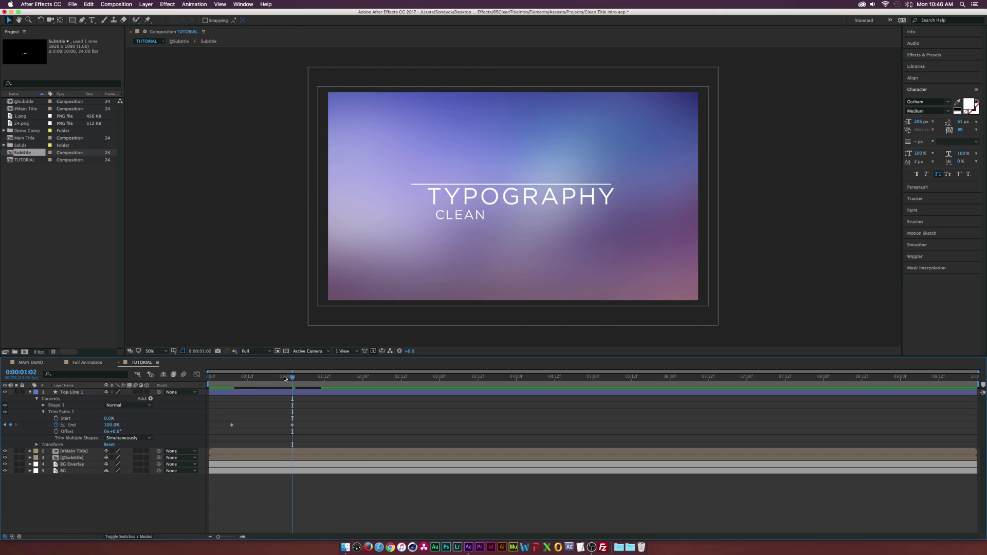
mouse_move(285, 379)
mouse_down()
mouse_move(257, 379)
mouse_move(293, 380)
mouse_up()
Step: Duplicate the Top Line 1 layer and change the copy's stroke colour to bright green (3DFD00)
click(59, 393)
key(super+d)
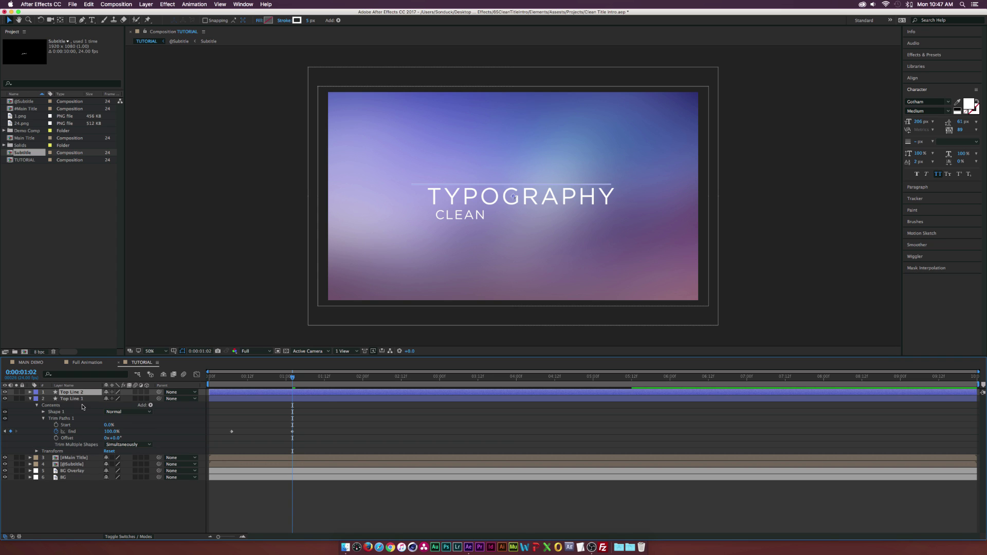
click(298, 21)
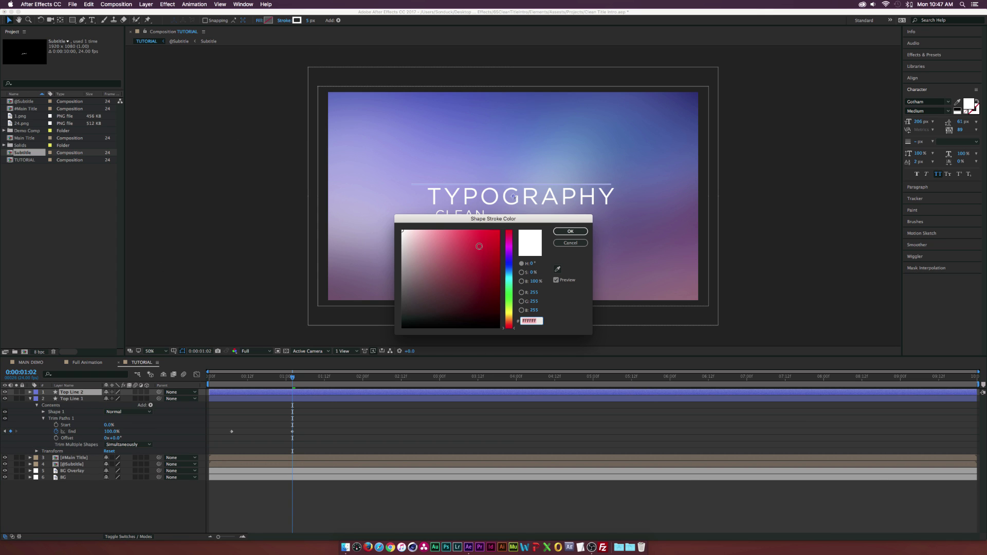
drag(506, 262, 510, 258)
click(479, 249)
key(Return)
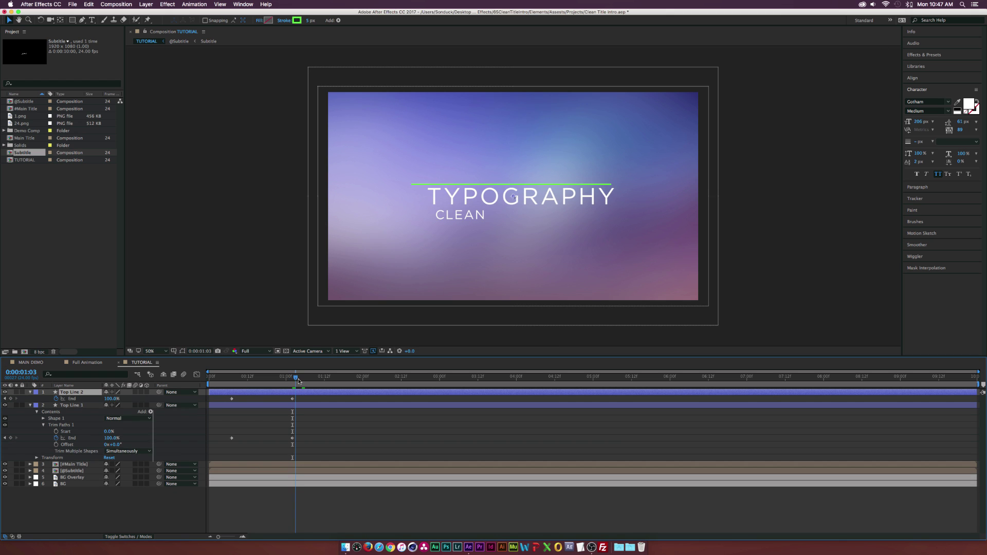
Step: Set Top Line 2's End keyframe at 0:00:01:02 to 87% and delay the layer by about three frames
key(space)
key(space)
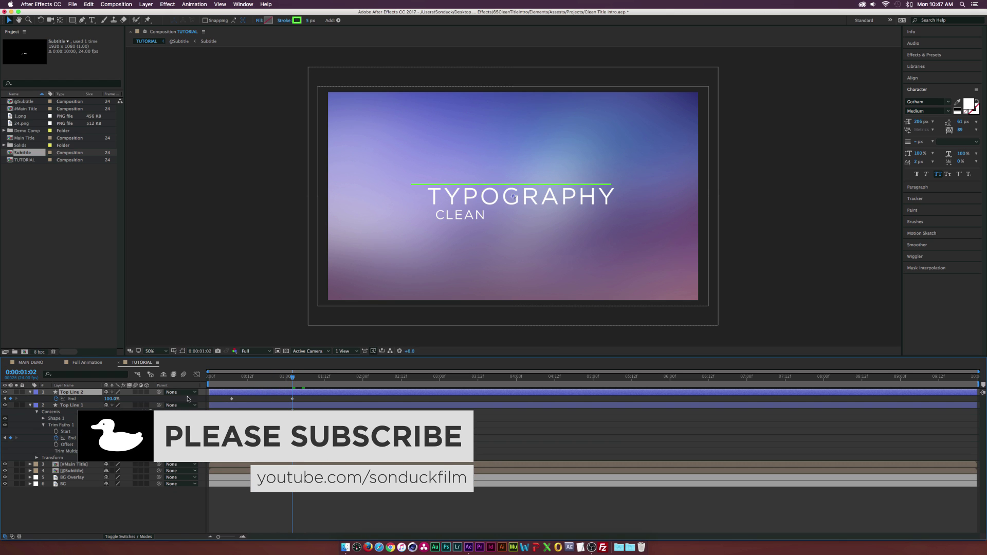
drag(109, 401, 92, 402)
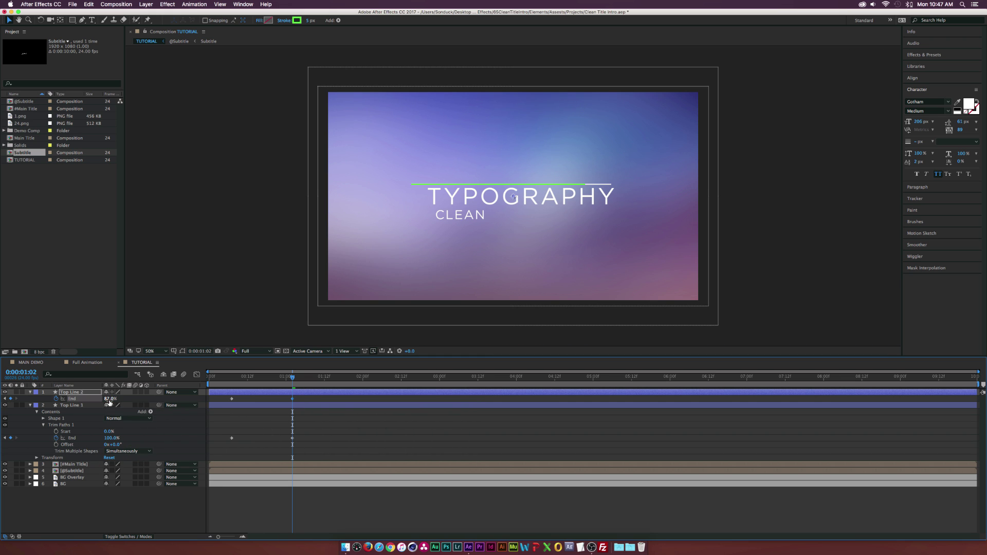
drag(238, 392, 295, 387)
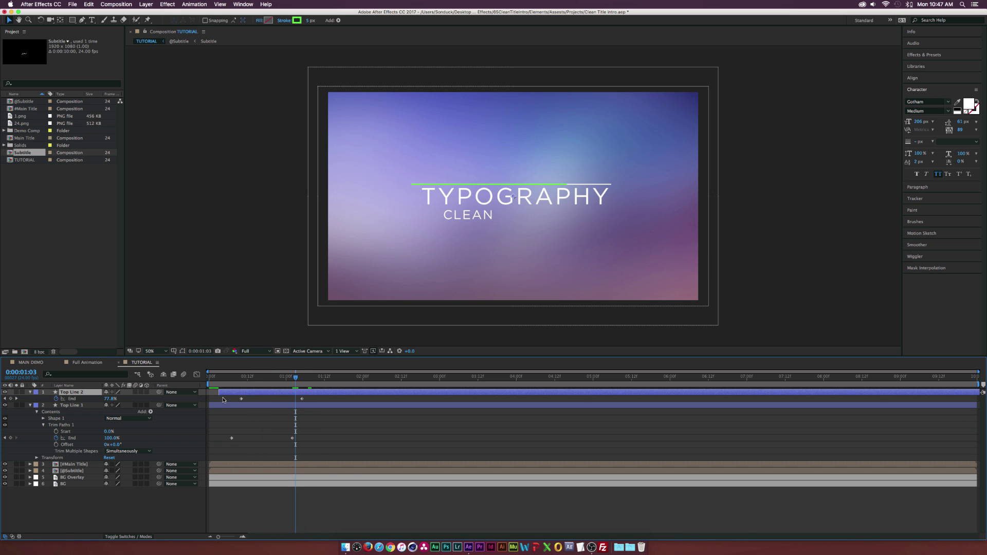
Step: Apply Easy Ease to all the Trim Paths End keyframes of Top Line 1 and Top Line 2
drag(224, 401, 305, 442)
key(F9)
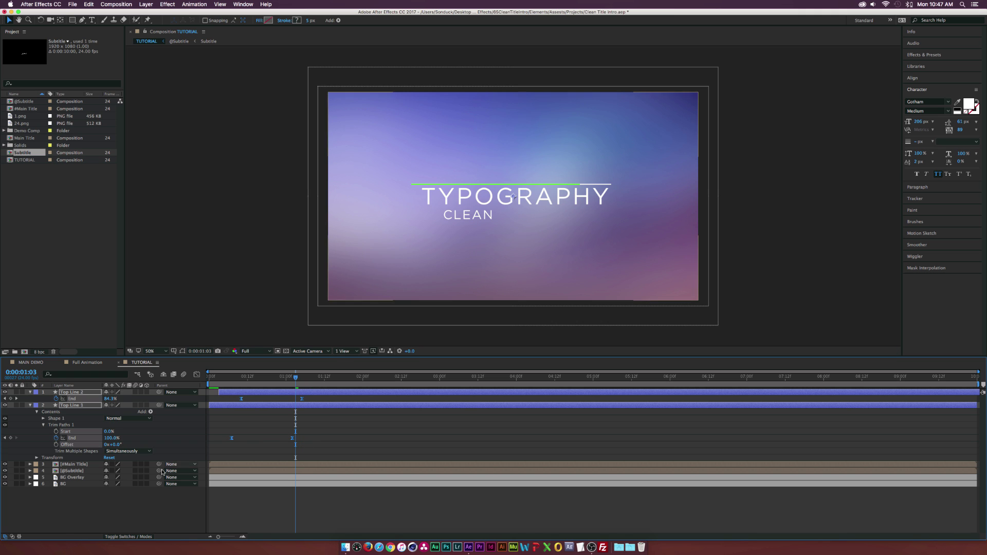
click(93, 500)
Step: Duplicate the Top Line 2 layer and set the copy's End keyframe at 0:00:01:05 to 72%
click(78, 393)
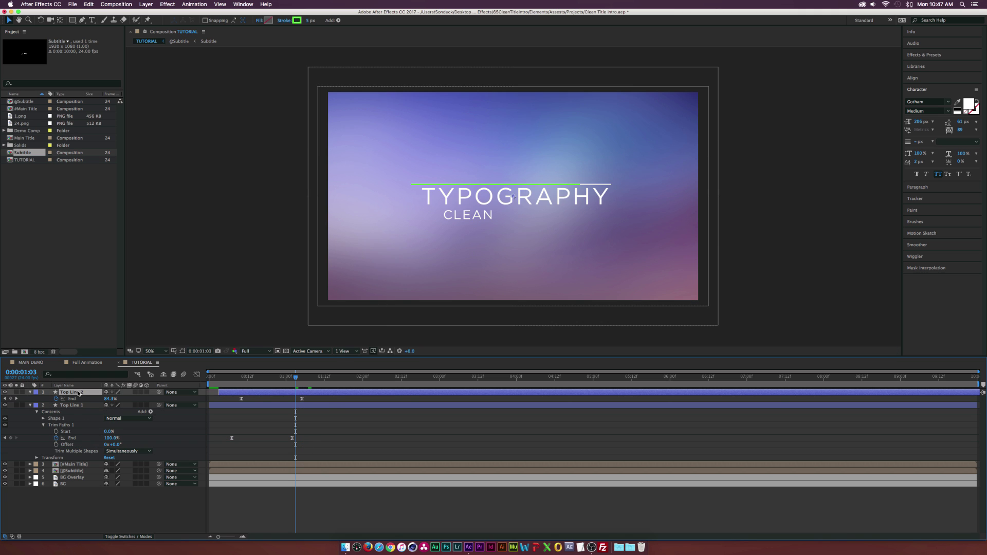
key(super+d)
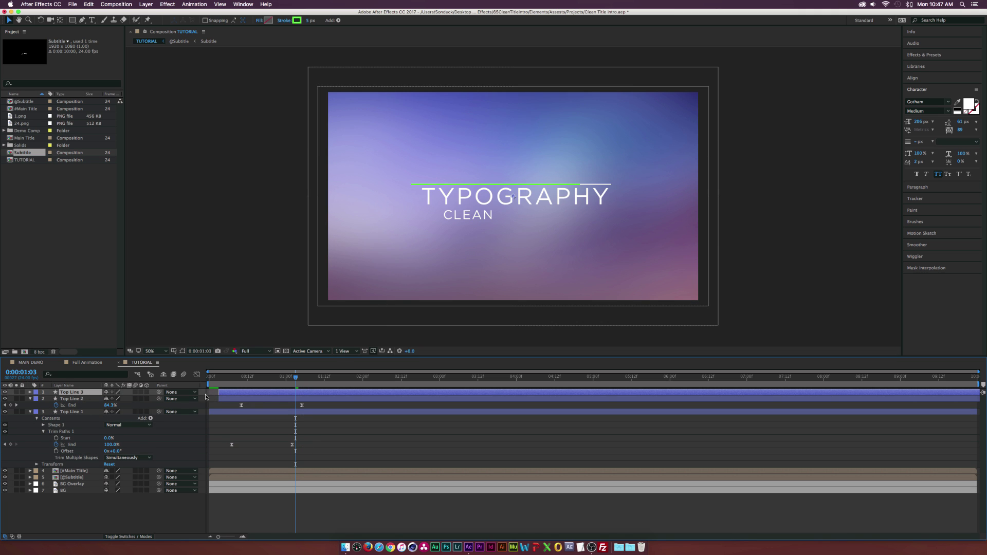
key(u)
drag(296, 379, 302, 380)
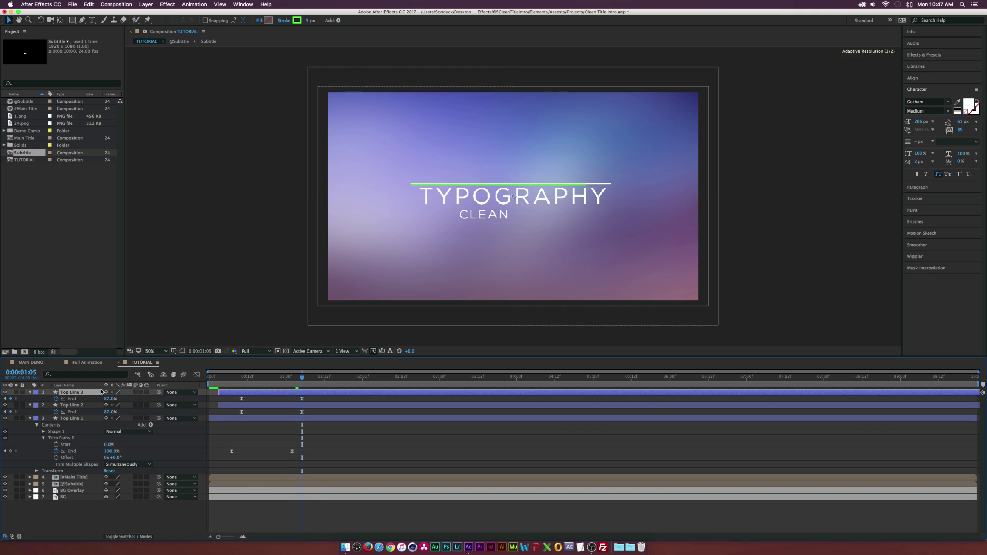
drag(111, 399, 103, 400)
Step: Change Top Line 3's stroke colour to pink and delay the layer by about two frames relative to Top Line 2
click(297, 20)
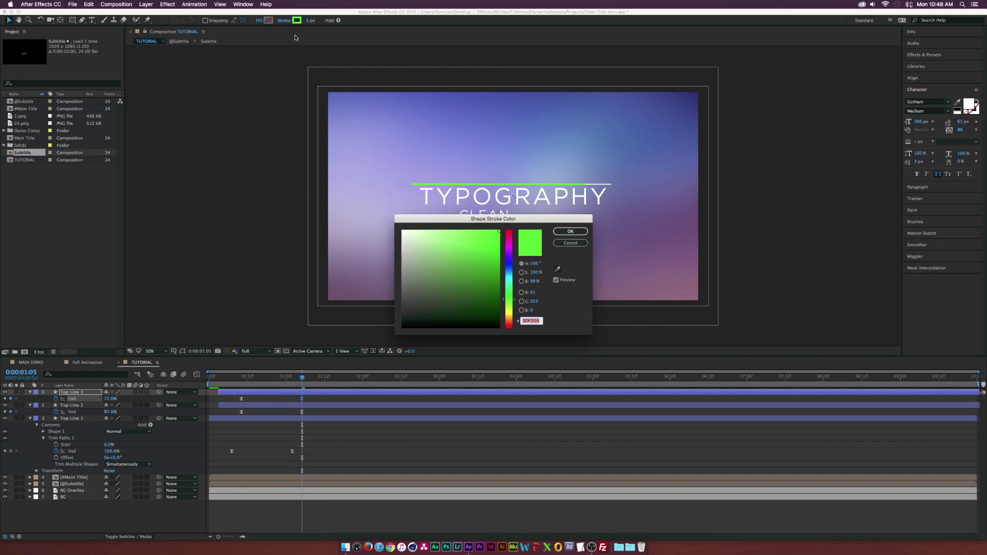
drag(534, 263, 531, 313)
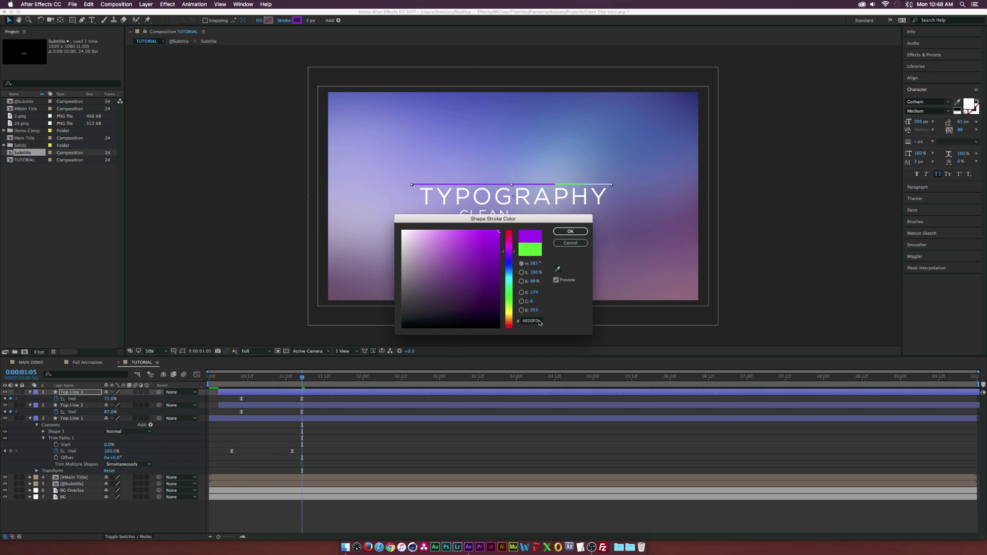
click(540, 323)
mouse_move(510, 254)
mouse_down()
mouse_move(512, 295)
mouse_move(510, 236)
mouse_up()
click(571, 231)
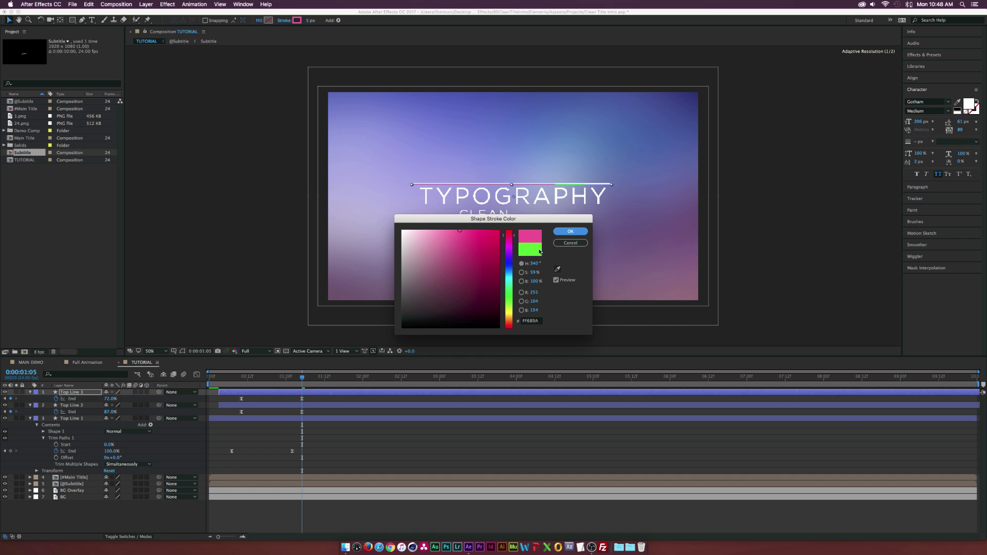
click(114, 519)
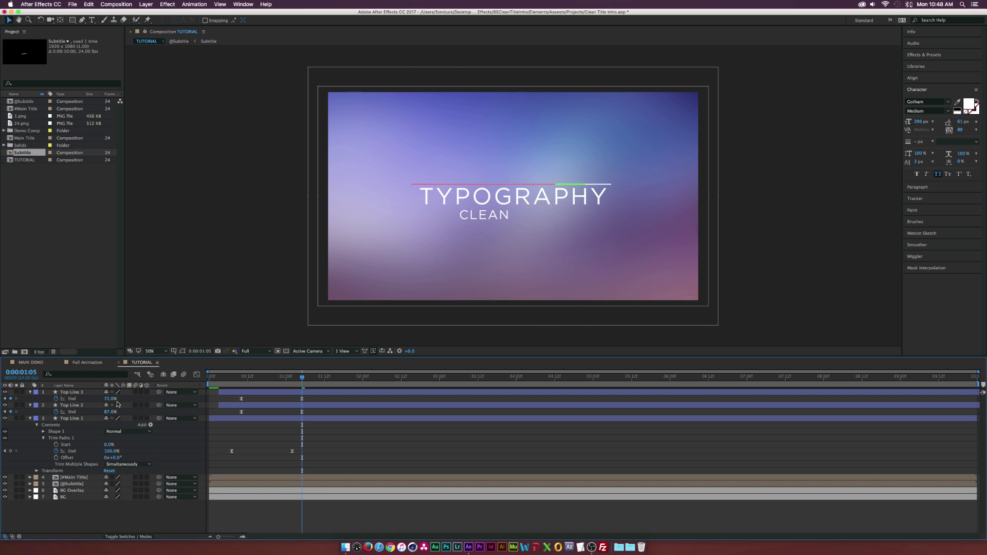
drag(235, 393, 241, 394)
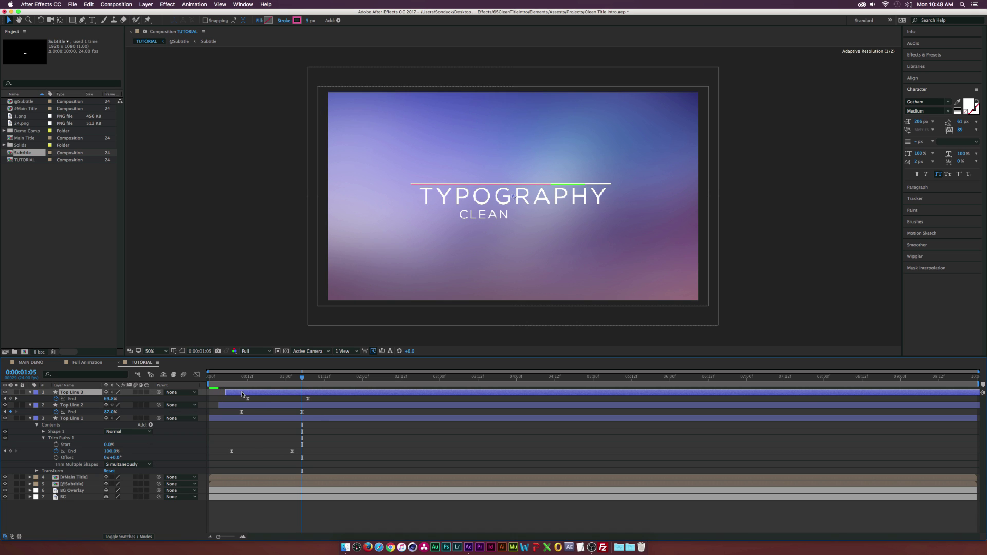
click(236, 91)
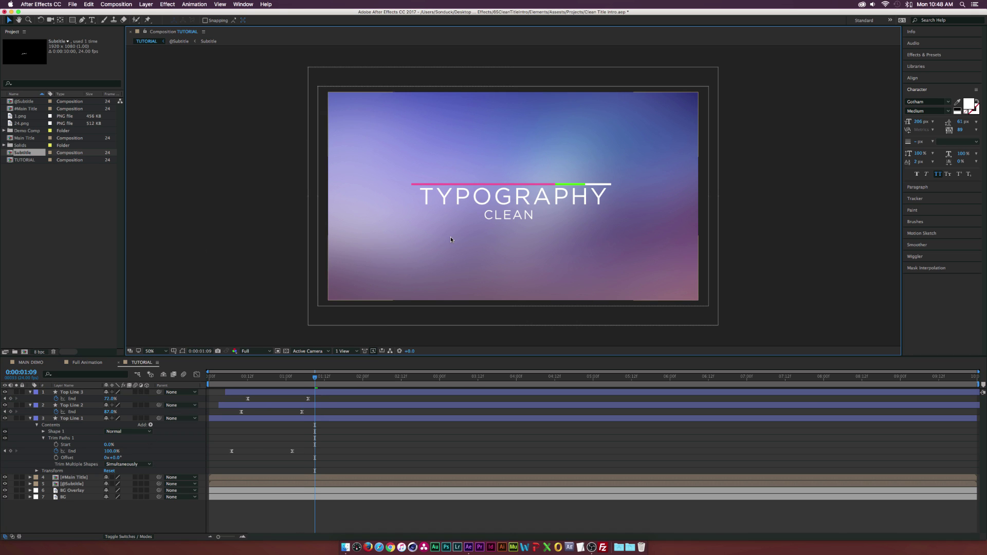
Step: Duplicate the Top Line 1 and Top Line 3 layers and place both copies above the other line layers
click(83, 392)
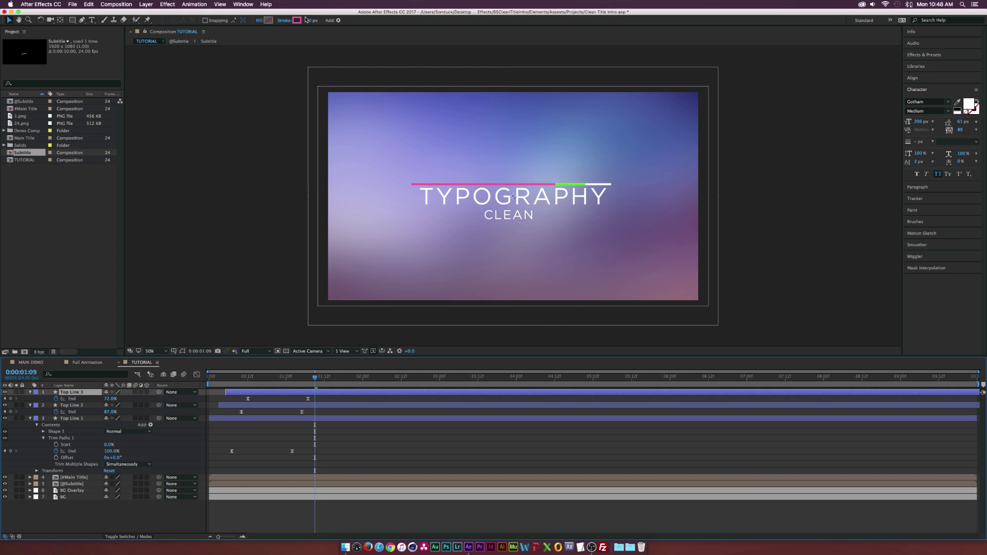
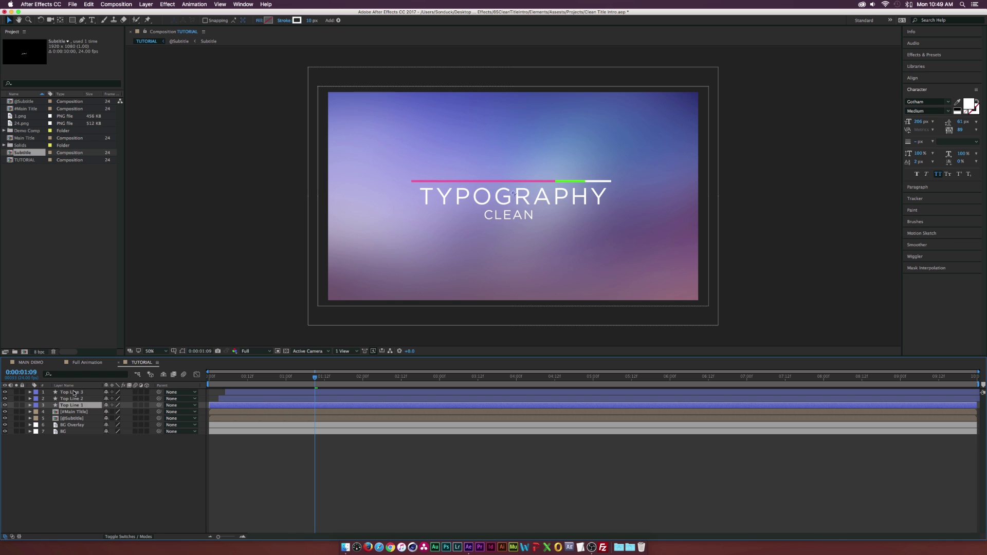
super+click(75, 392)
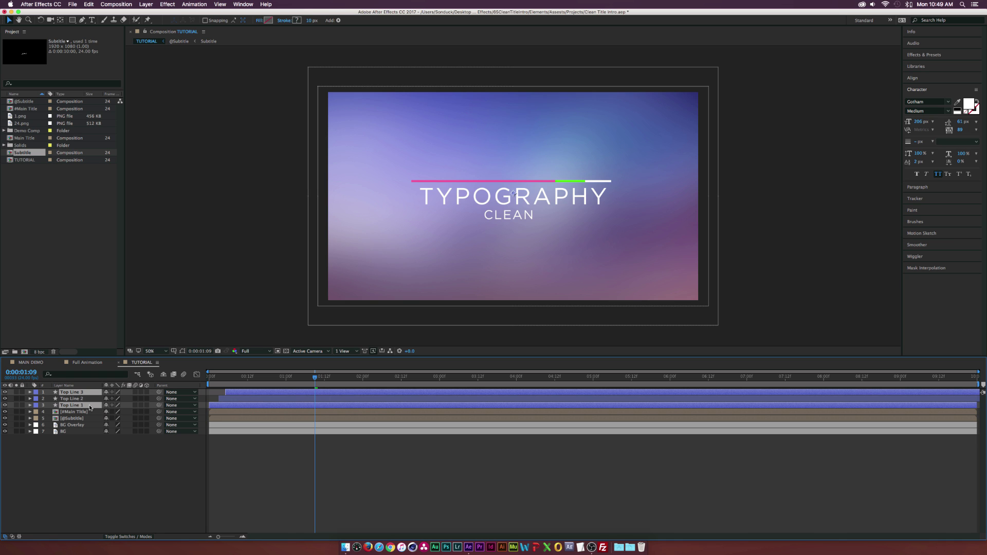
click(89, 5)
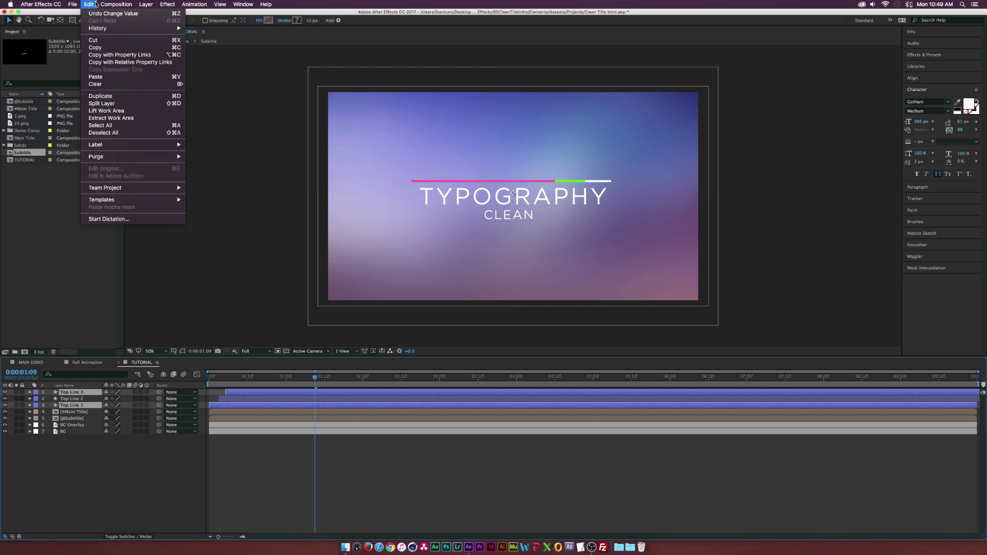
click(109, 97)
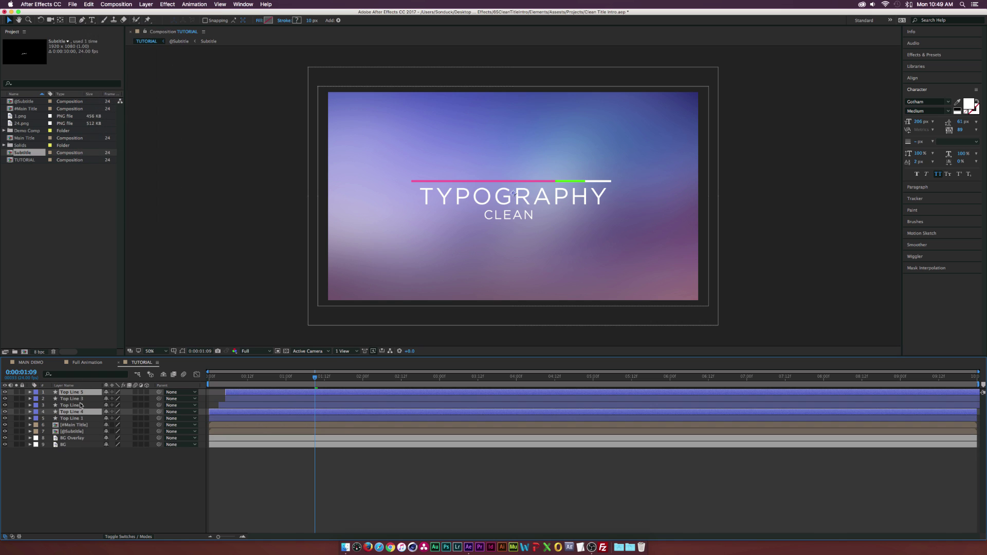
drag(77, 395, 79, 406)
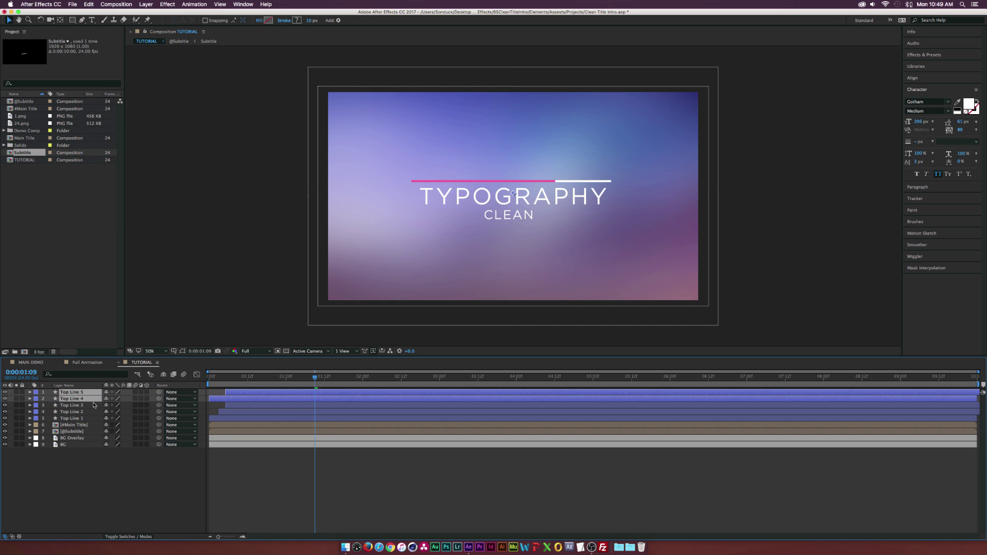
Step: Rename the Top Line 1 copy as Bottom Line 1 and the Top Line 3 copy as Bottom Line 2
key(super+shift+a)
click(76, 400)
key(Return)
text(B)
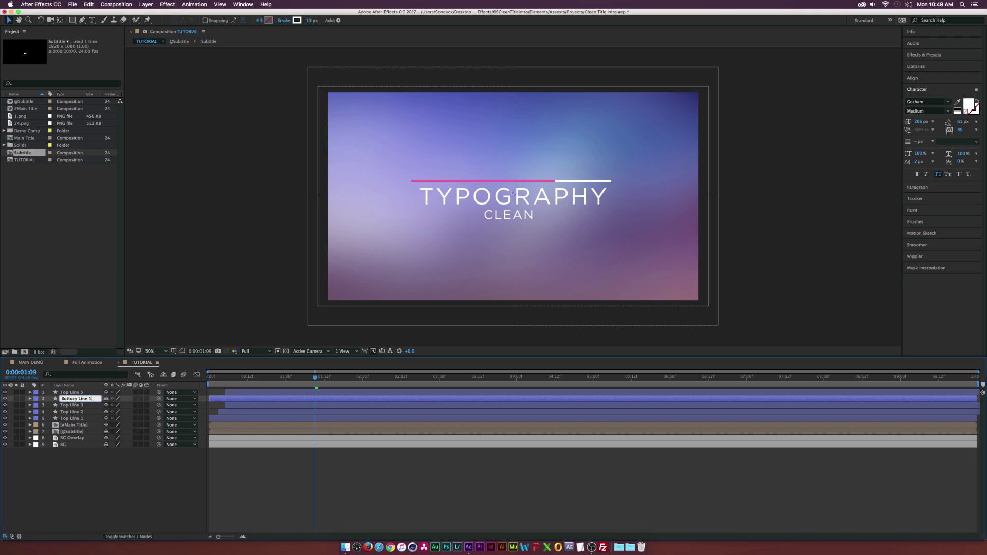
key(Return)
key(Return)
key(Return)
click(78, 392)
key(Return)
text(Bottom Line 2)
key(Return)
Step: Move Bottom Line 1 and Bottom Line 2 straight down to sit between the TYPOGRAPHY and CLEAN text
shift+click(80, 399)
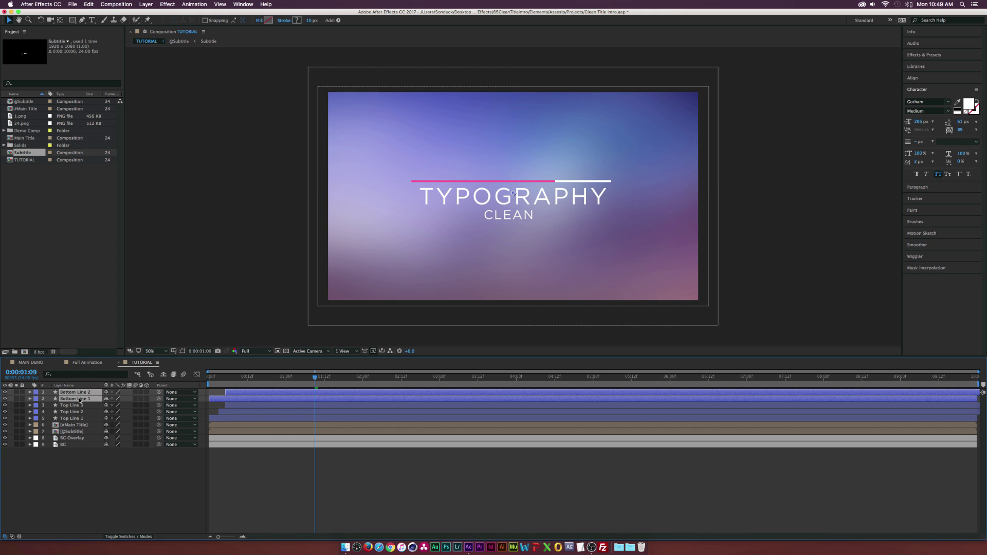
key(shift+Down)
key(shift+Down)
key(shift+Down)
key(shift+Down)
key(shift+Down)
key(shift+Down)
key(shift+Down)
key(shift+Down)
key(shift+Down)
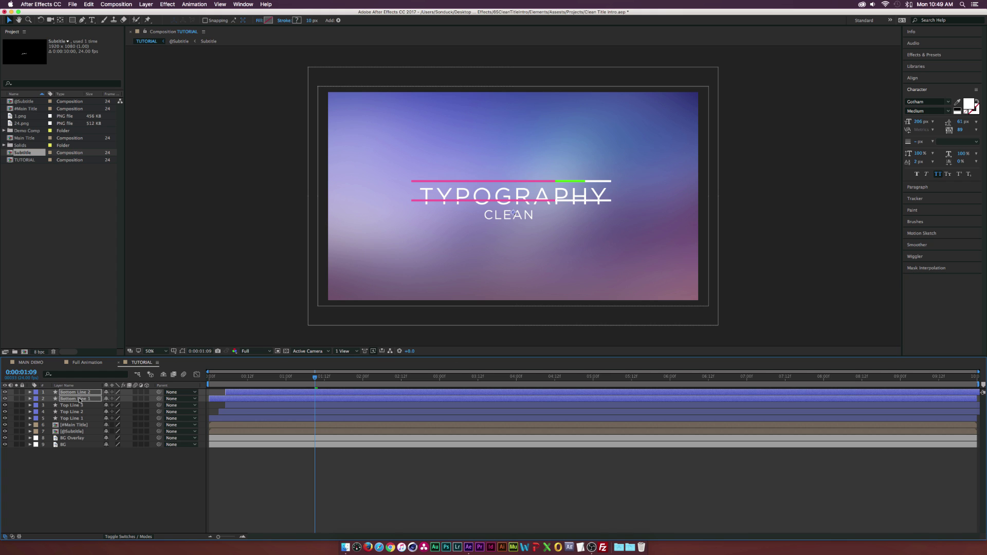
key(shift+Down)
key(shift+Down)
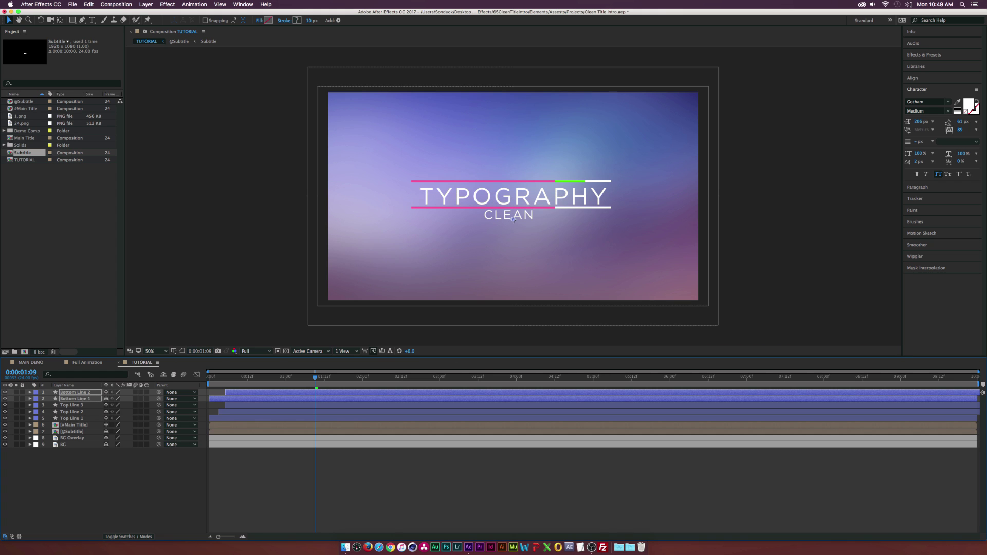
click(73, 469)
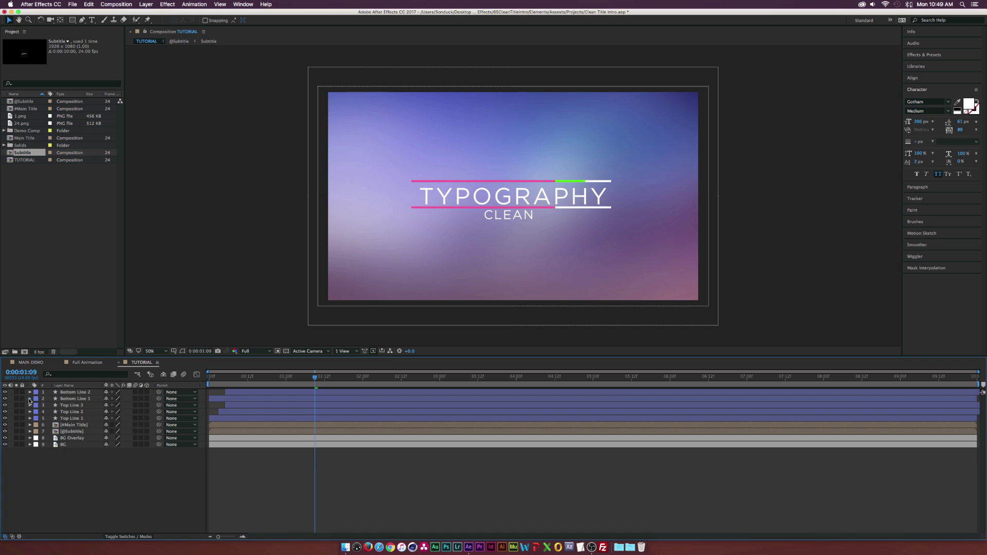
Step: With Bottom Line 2 hidden, keyframe Bottom Line 1's Trim Paths Start from 0% at 0:00:00:13 to 100% at 0:00:01:06
click(29, 399)
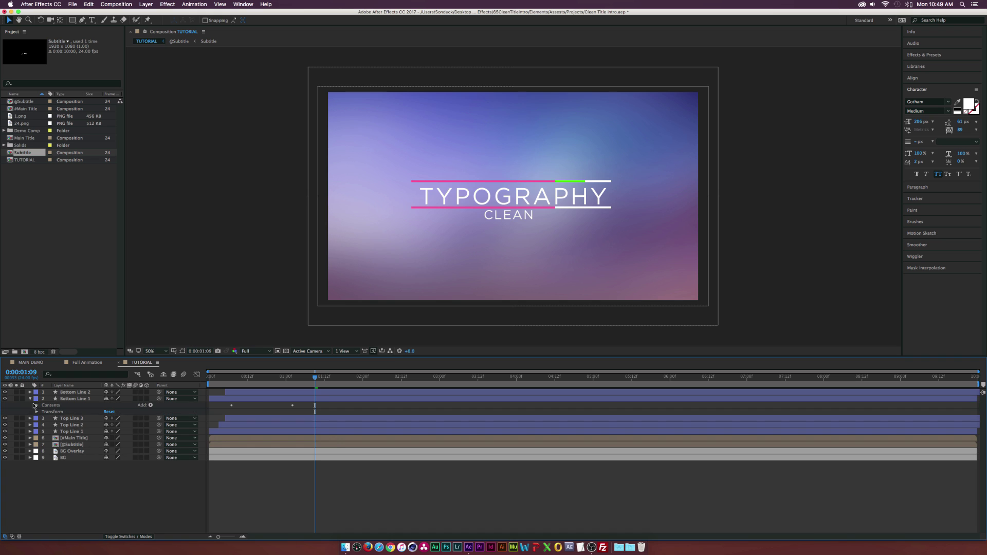
click(4, 392)
click(35, 406)
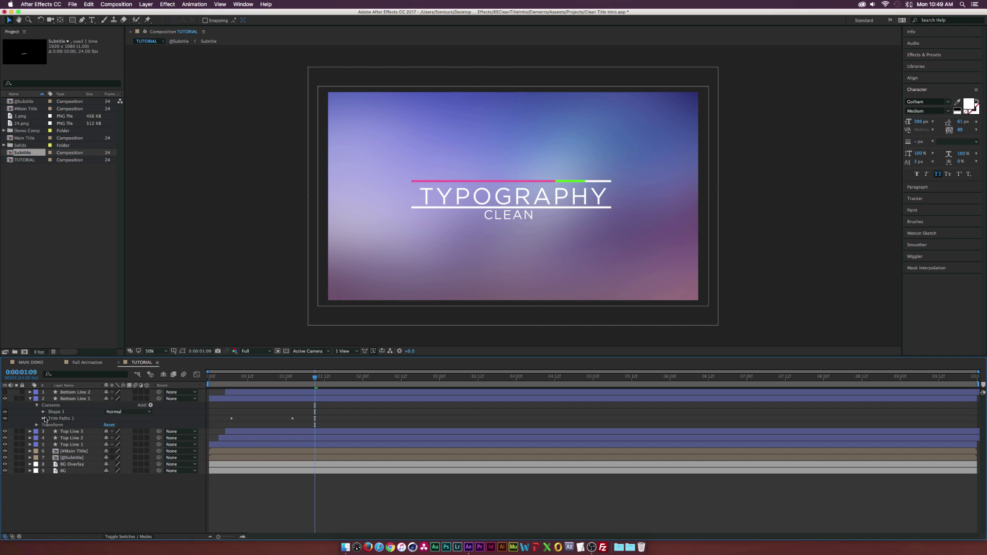
click(43, 419)
drag(291, 381, 251, 379)
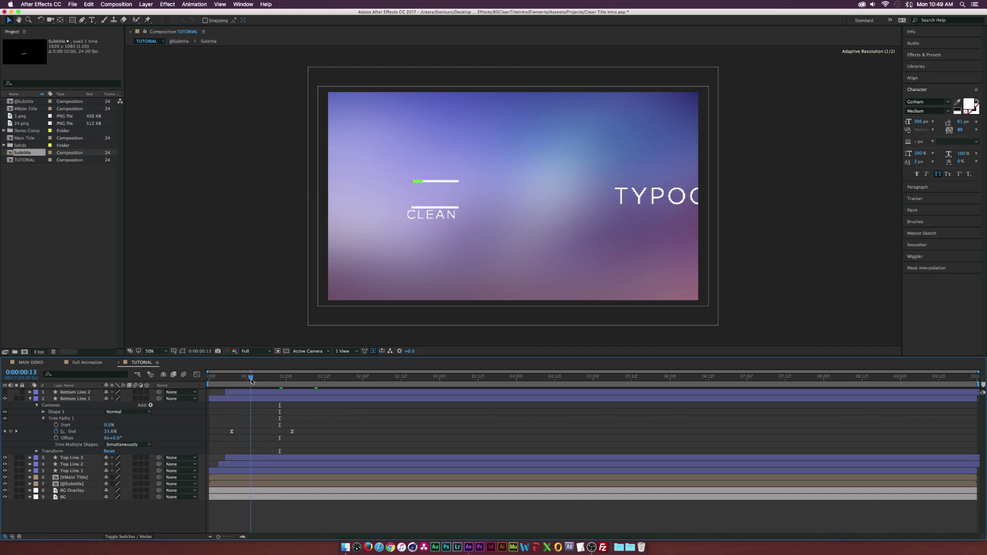
click(56, 425)
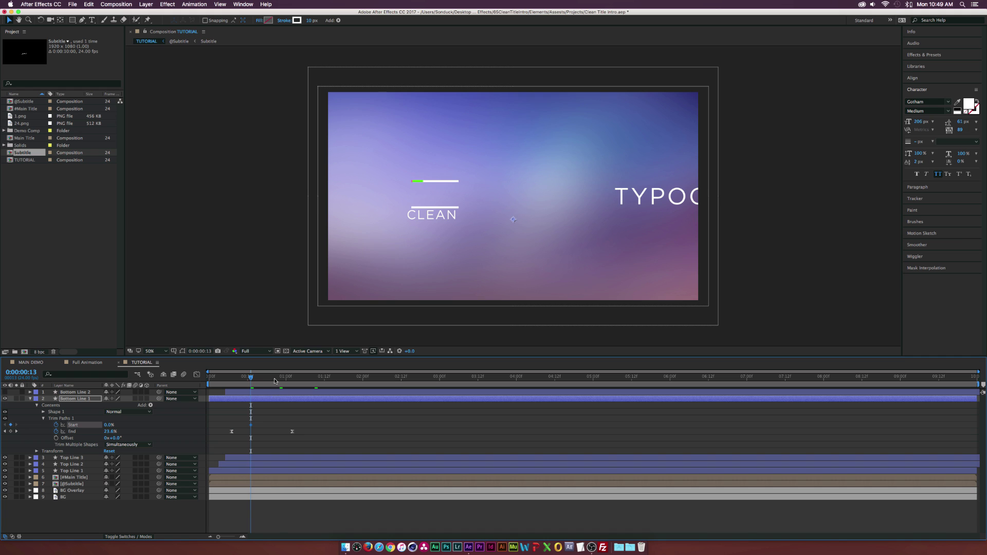
key(space)
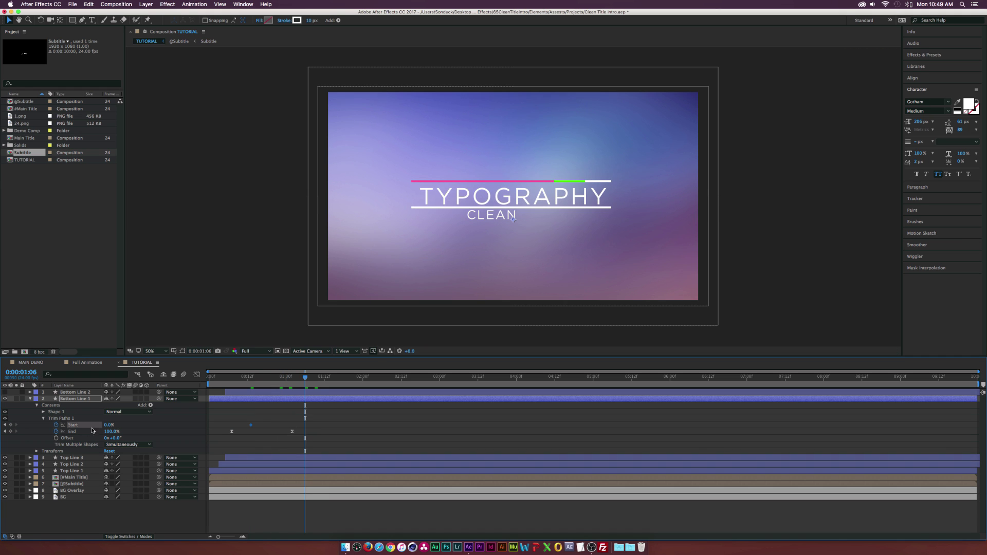
drag(107, 425, 152, 425)
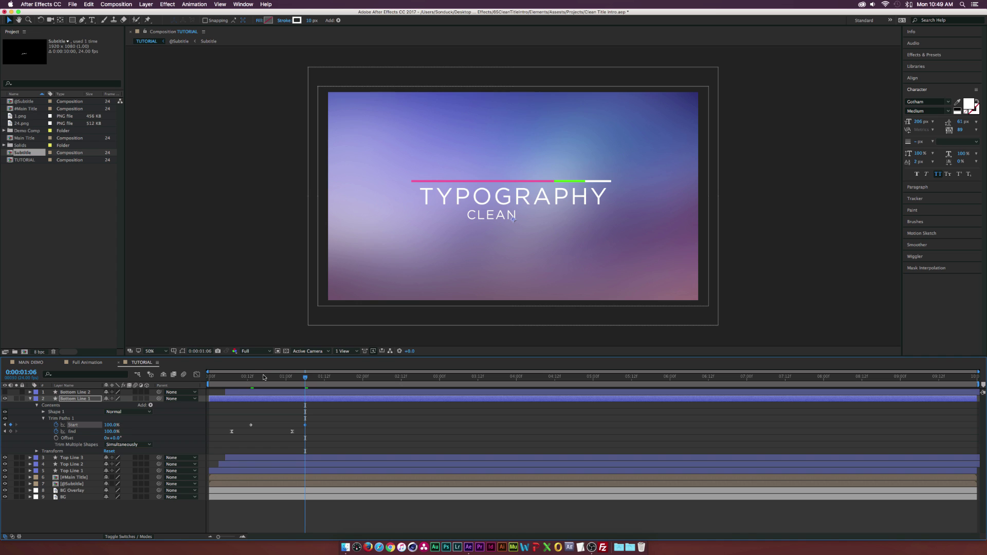
Step: Move Bottom Line 1's last End keyframe to 0:00:01:06 and apply Easy Ease to its Start keyframes
drag(263, 378, 307, 385)
drag(293, 433, 306, 435)
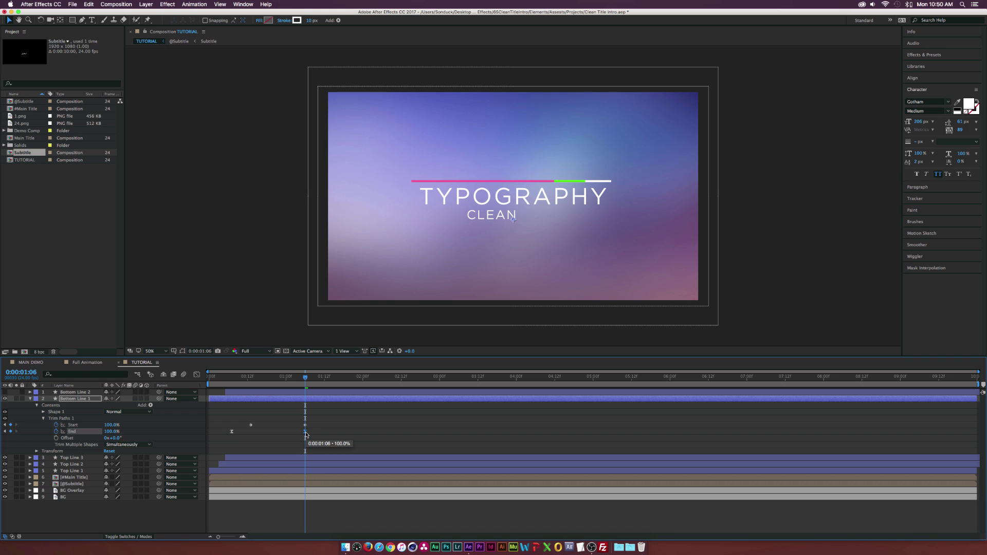
click(312, 431)
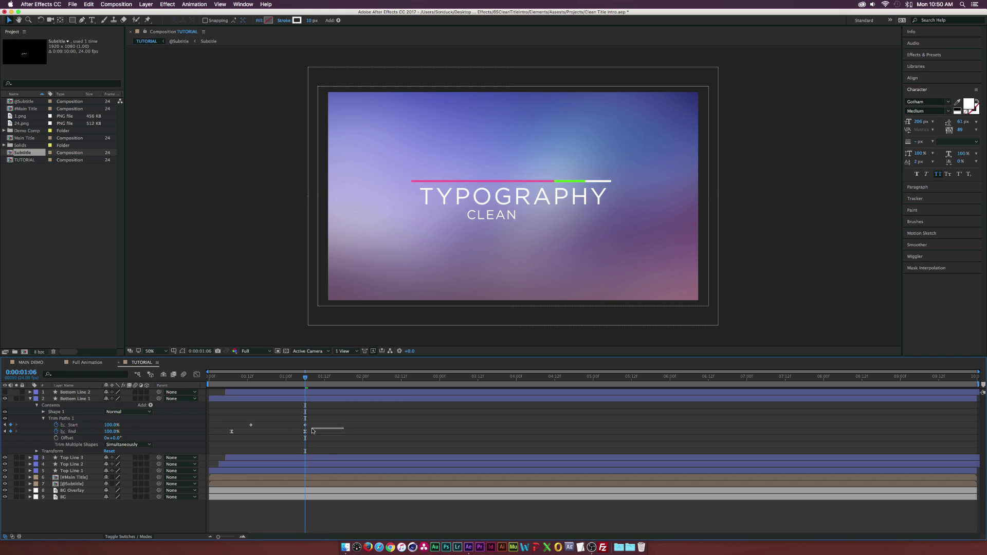
drag(313, 431, 236, 427)
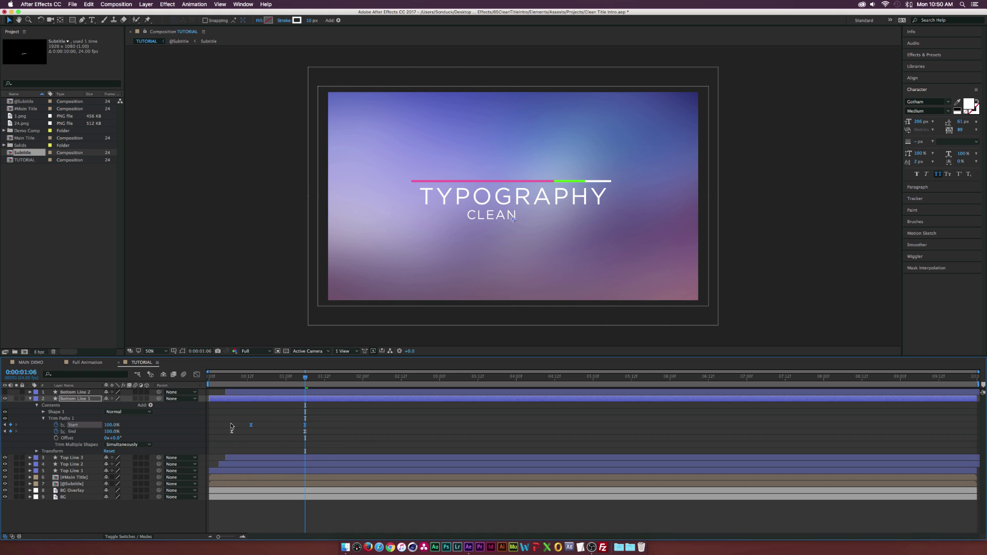
click(244, 409)
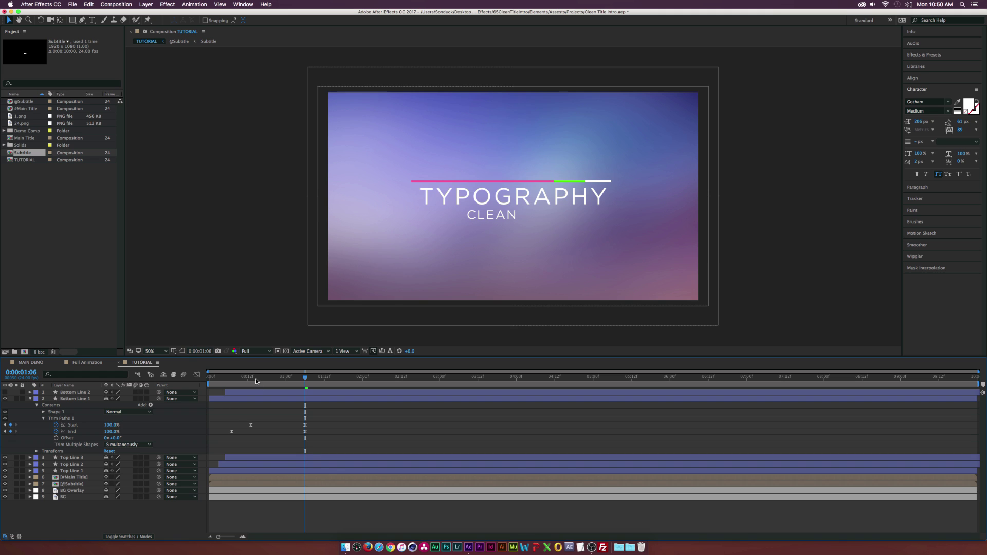
Step: Delay Bottom Line 1's first Start keyframe to about 0:00:00:18 and check the line's motion
drag(256, 382, 289, 381)
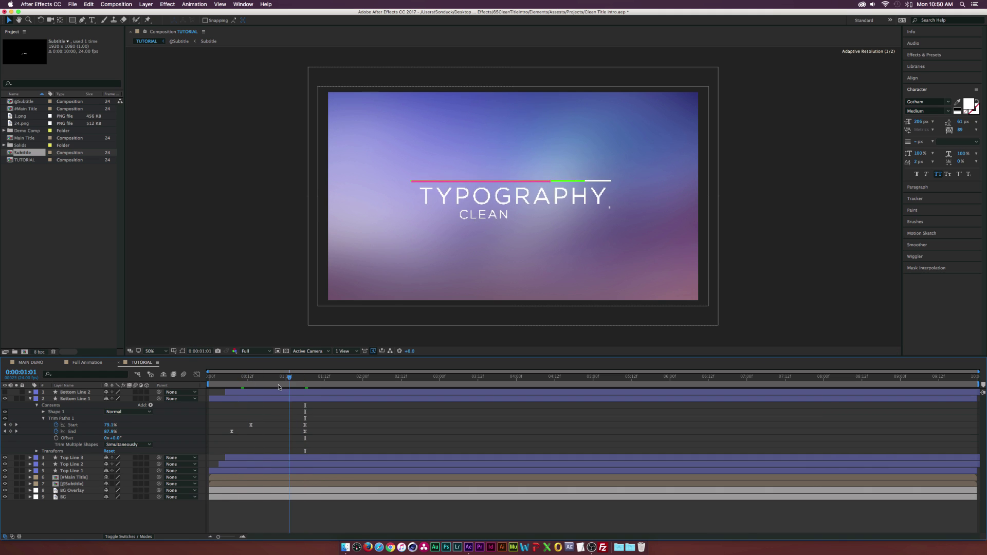
click(277, 381)
drag(251, 425, 267, 425)
click(241, 382)
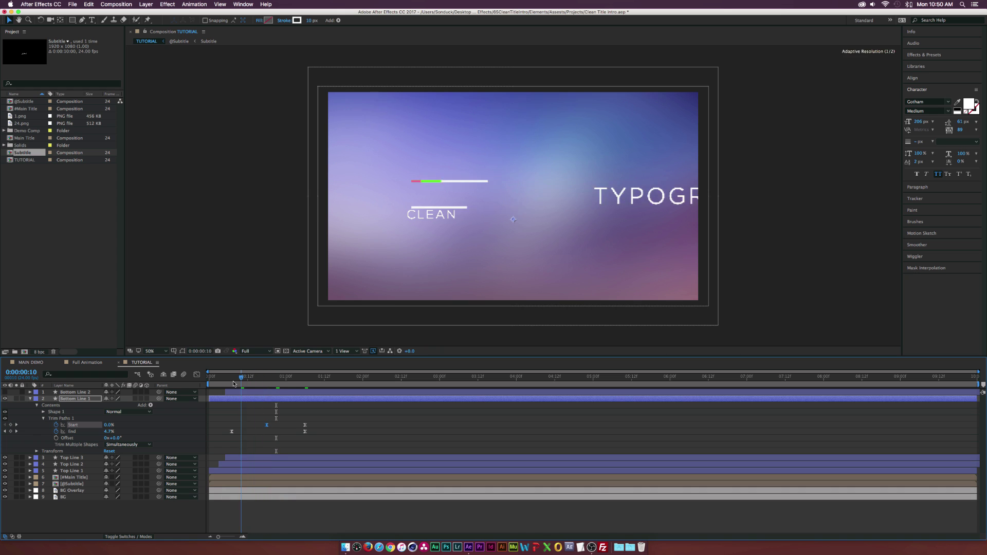
drag(234, 382, 273, 381)
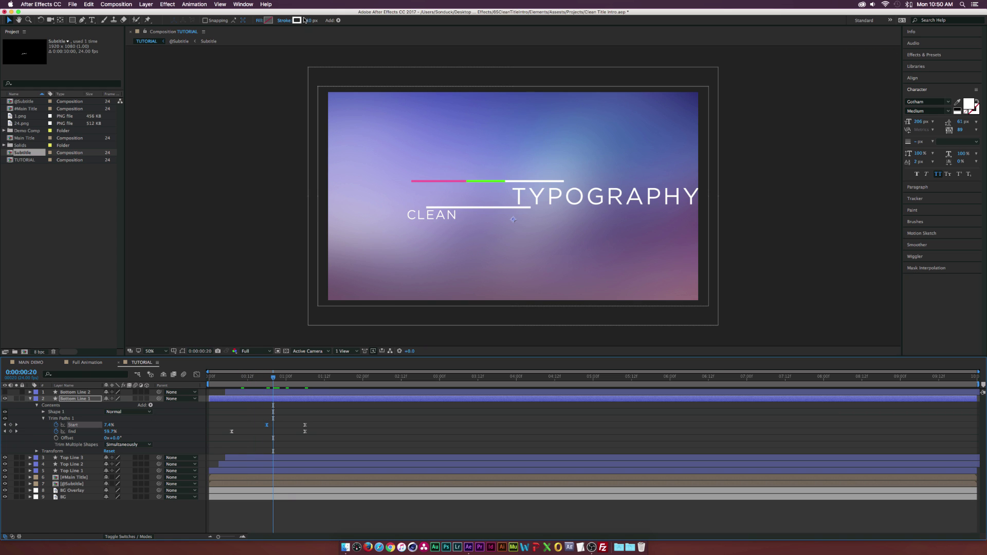
Step: Change Bottom Line 1's stroke colour to pink
click(297, 20)
text(00FF68)
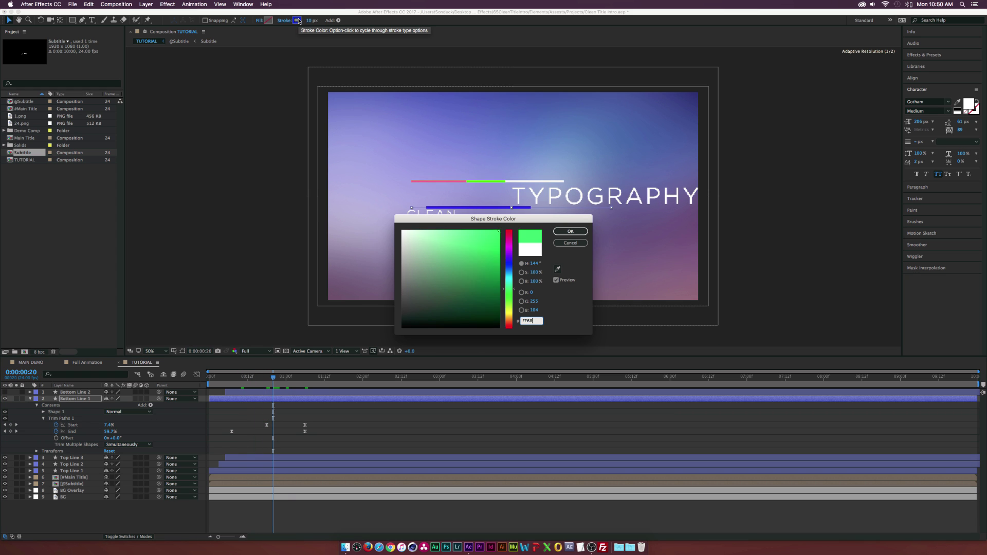
text(FF0099)
key(Return)
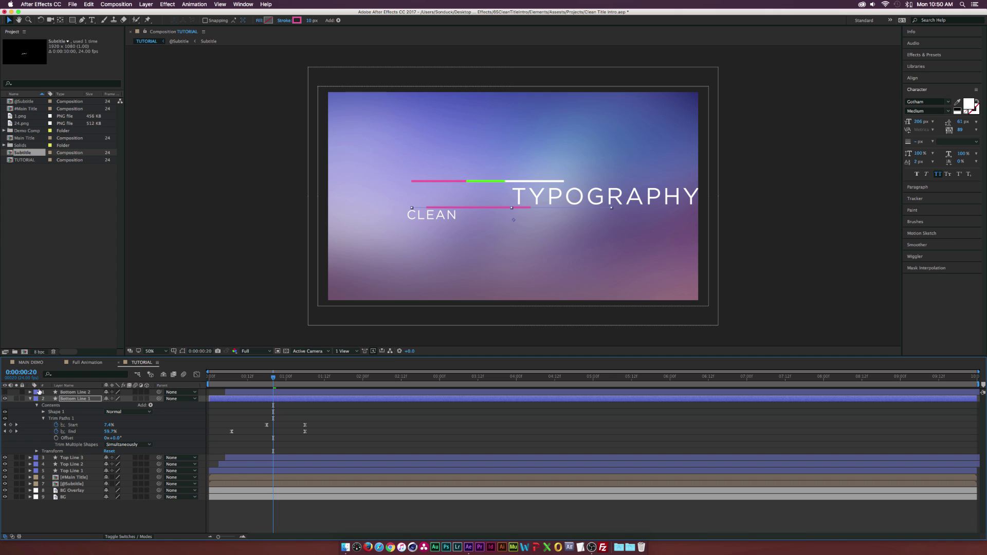
Step: Show Bottom Line 2, copy Bottom Line 1's Start keyframes to its Trim Paths Start, and align the last one with its final End keyframe
click(66, 392)
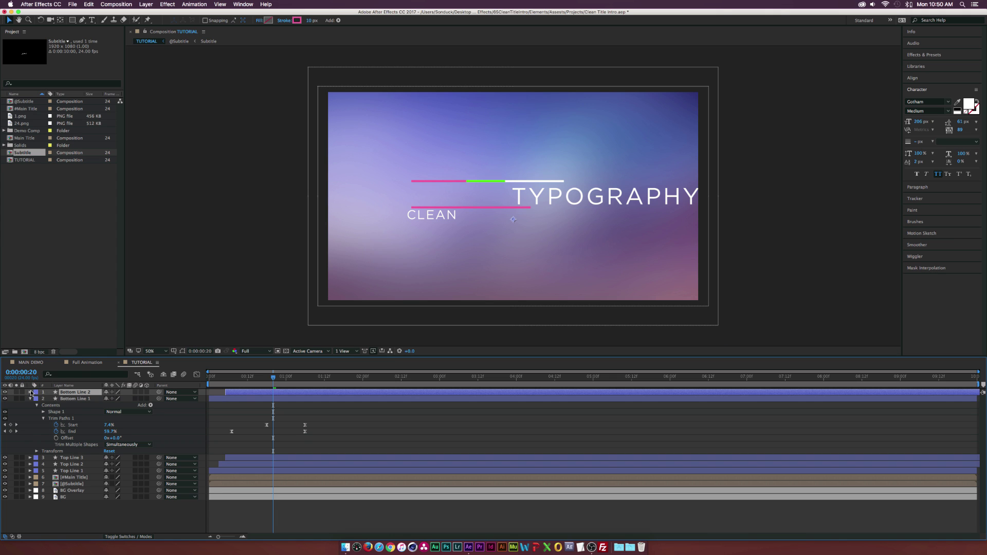
click(30, 392)
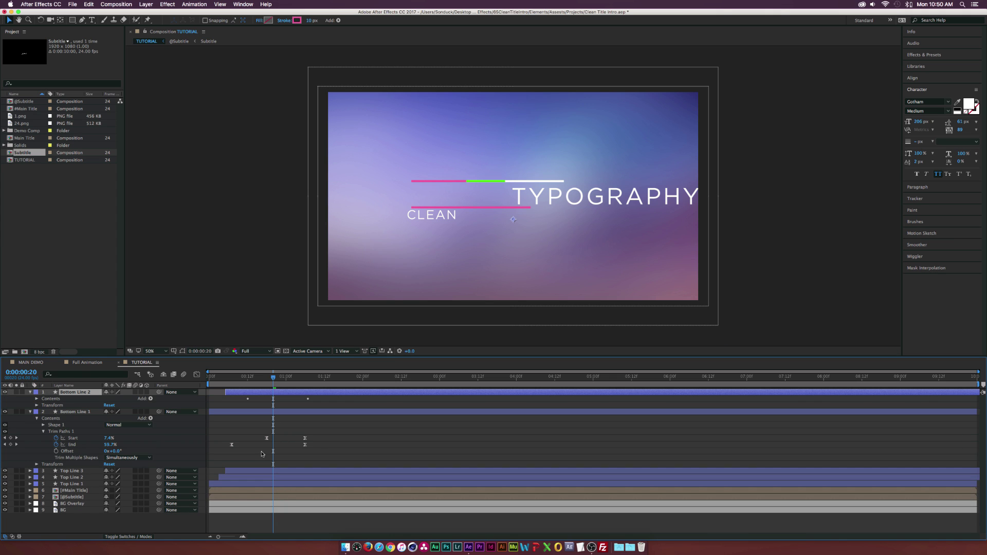
drag(320, 441, 230, 426)
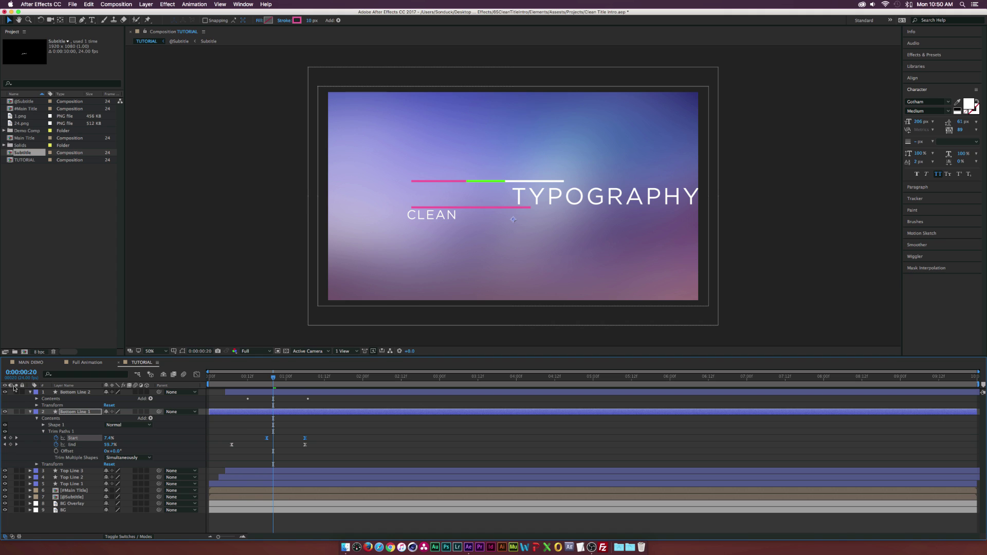
click(36, 400)
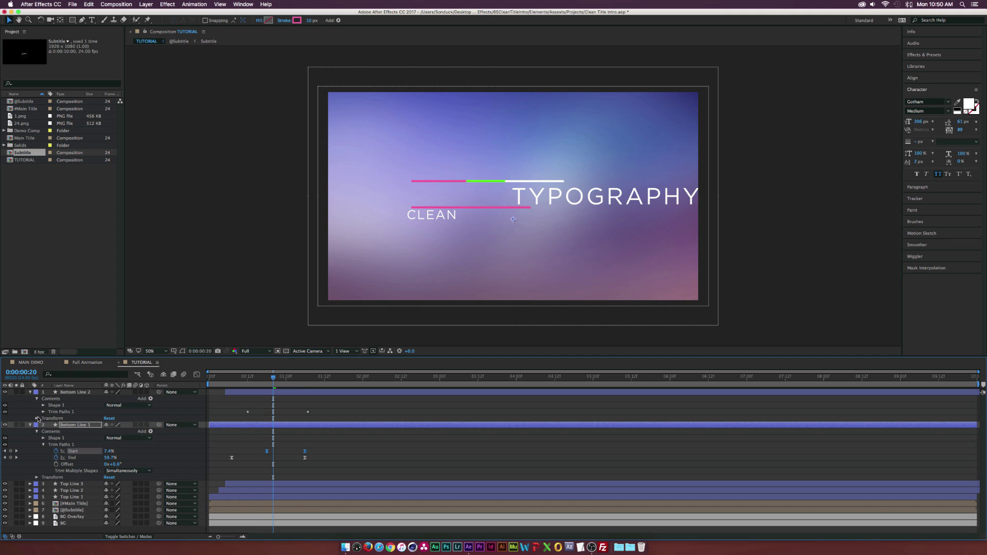
click(43, 412)
click(73, 419)
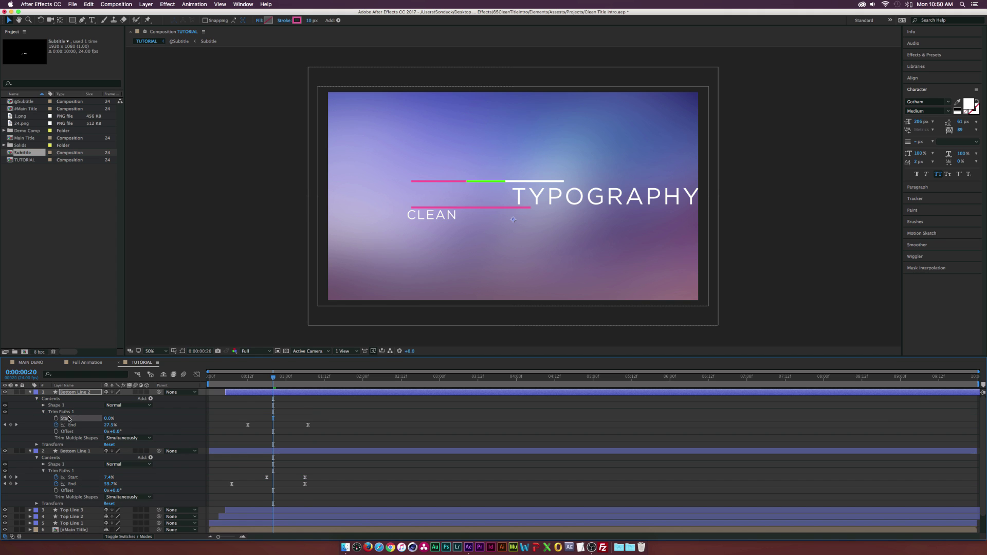
key(ctrl+v)
drag(311, 418, 308, 418)
Step: Change Bottom Line 2's stroke colour to white
click(251, 377)
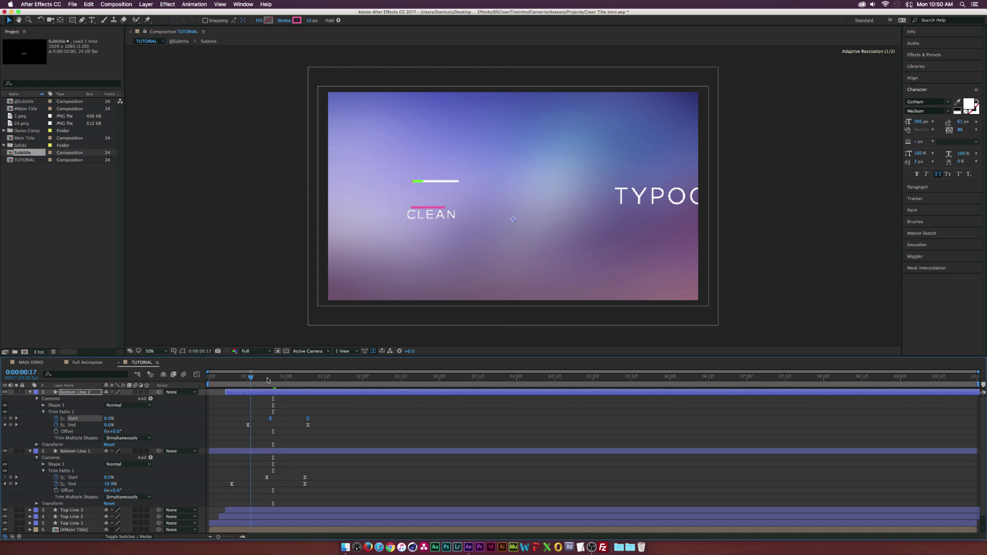
click(270, 378)
click(297, 20)
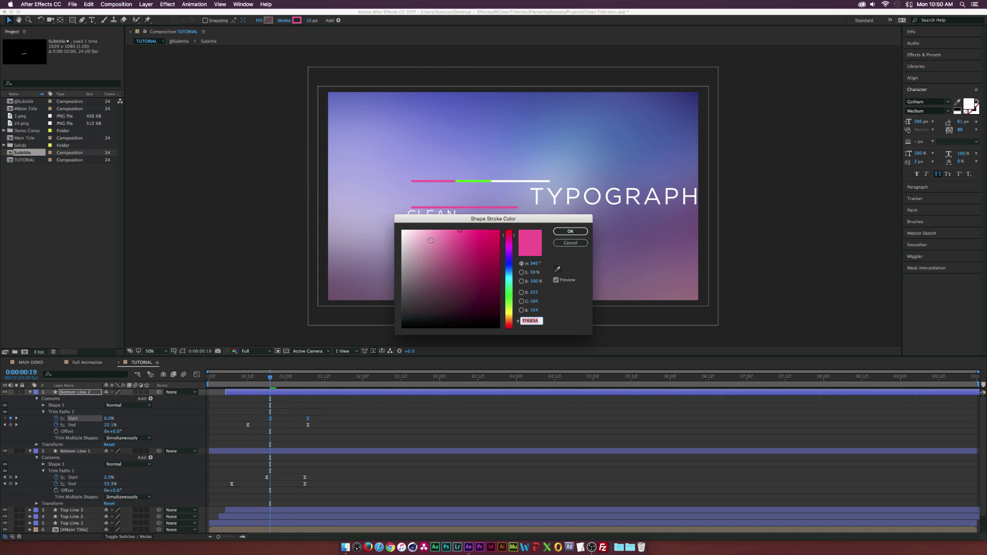
key(Return)
Step: Set Bottom Line 2's End keyframe at 0:00:01:07 to 100% and preview the line animation
key(k)
click(72, 425)
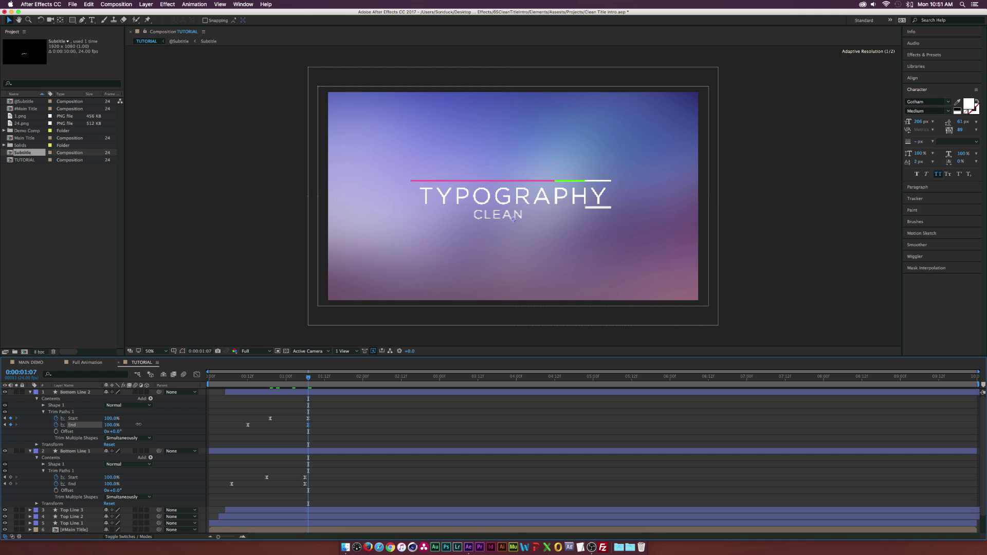
drag(309, 379, 227, 385)
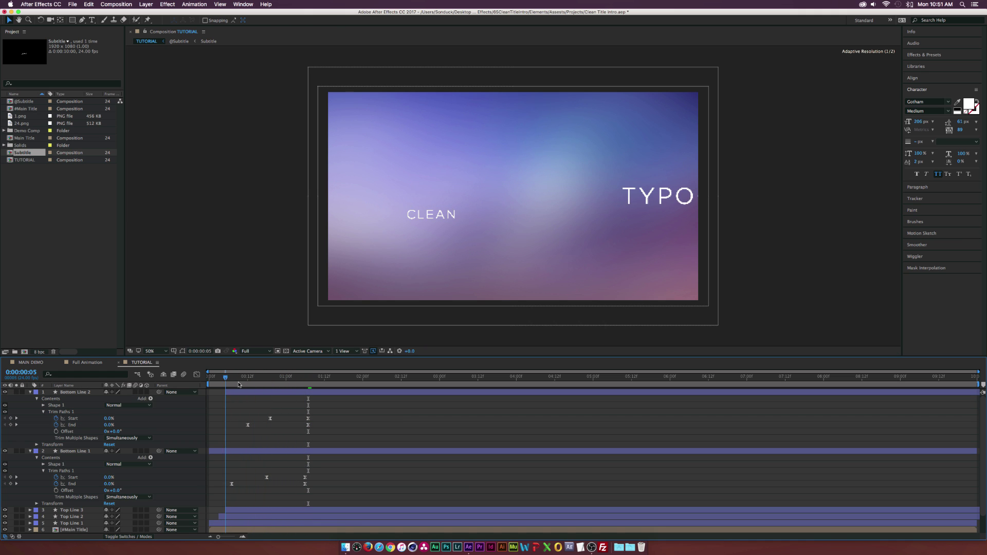
Step: Shift both bottom line layers later together so Bottom Line 1 starts with Top Line 3, and adjust Bottom Line 1's stroke width
key(space)
key(space)
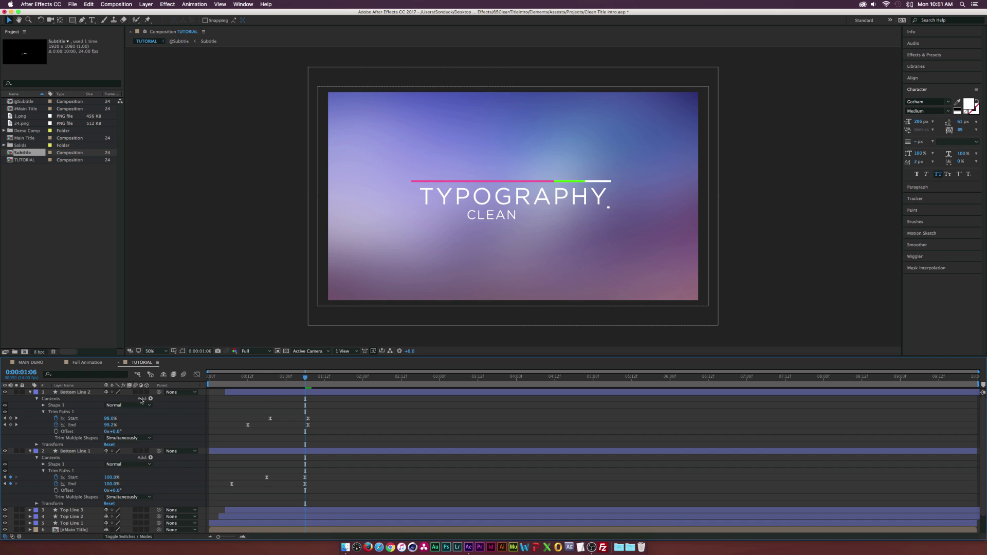
key(u)
click(72, 393)
shift+click(72, 412)
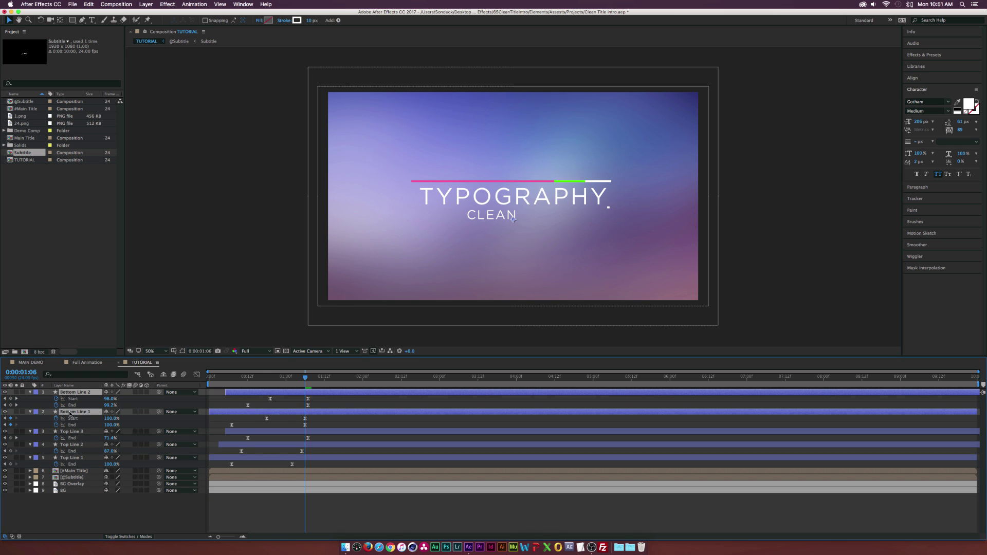
key(u)
drag(244, 400, 280, 378)
click(238, 376)
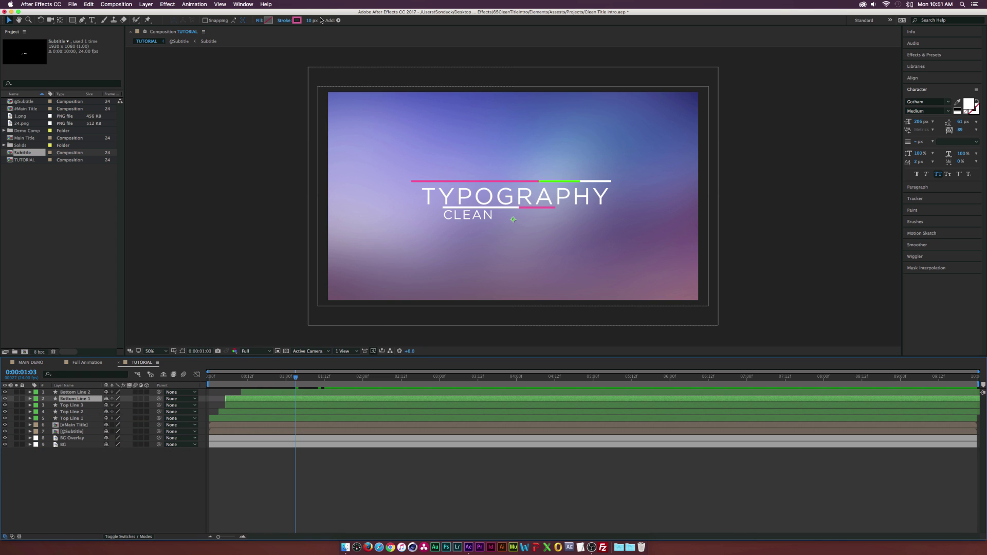
click(311, 20)
key(Return)
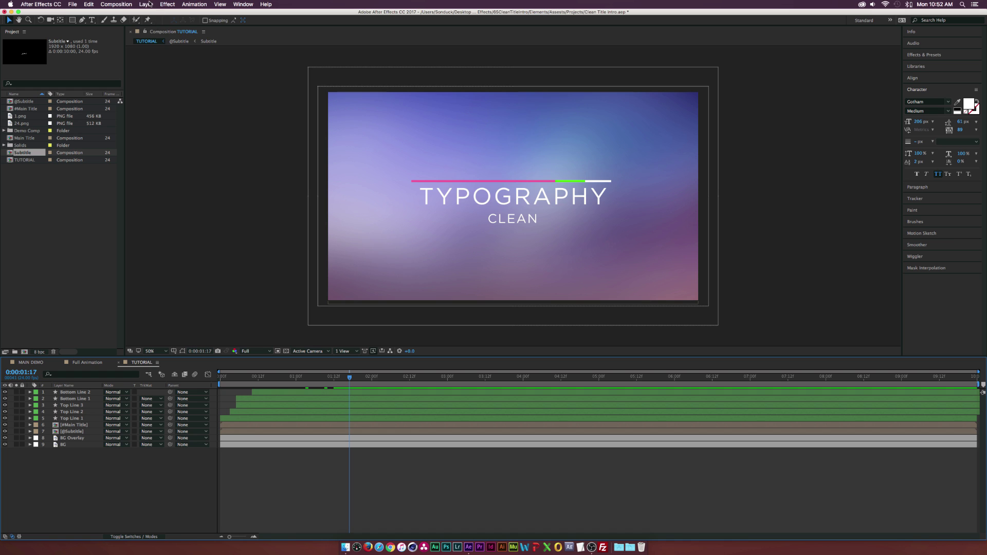
Step: Create a white 1920 x 1080 solid named Main Box and place it directly beneath the Top Line 1 layer
click(149, 4)
mouse_move(154, 13)
click(259, 21)
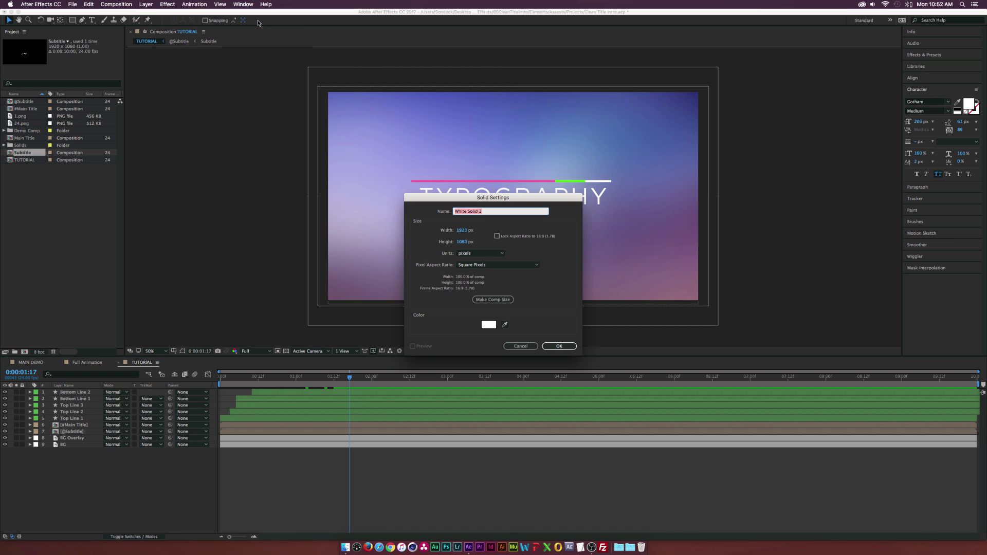
text(Fi)
key(Return)
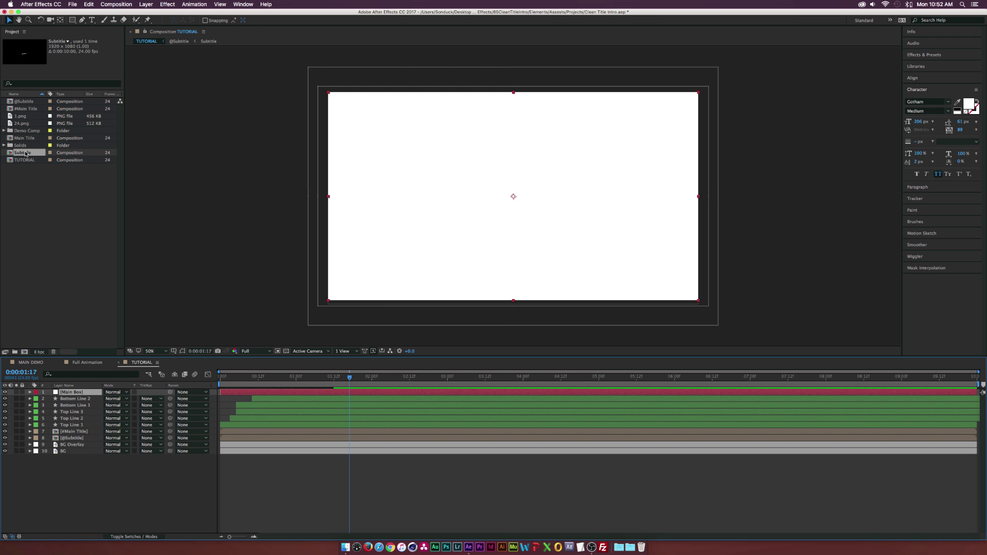
drag(63, 392, 66, 424)
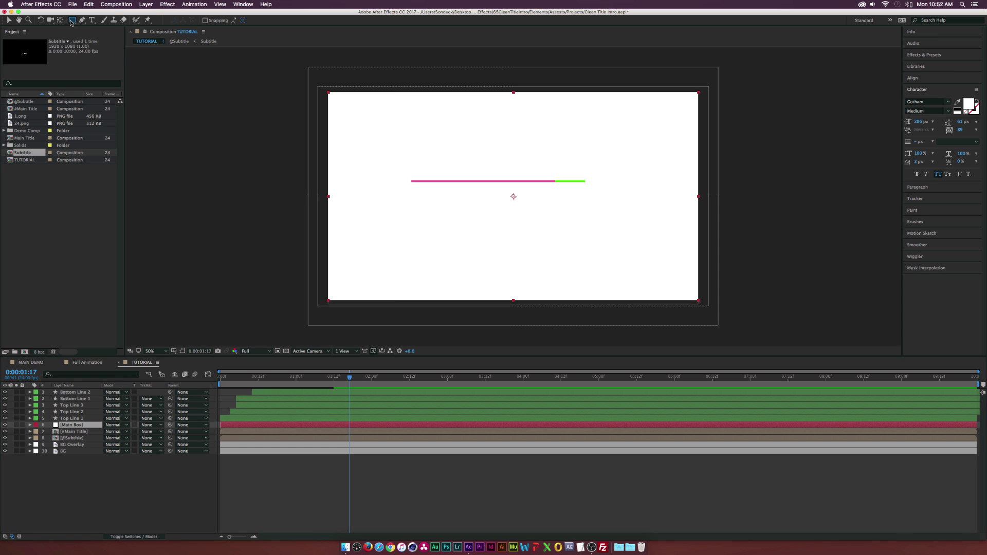
Step: Draw a rectangular mask on Main Box that covers the TYPOGRAPHY text and extends slightly past both ends
drag(73, 19, 103, 21)
drag(391, 186, 628, 209)
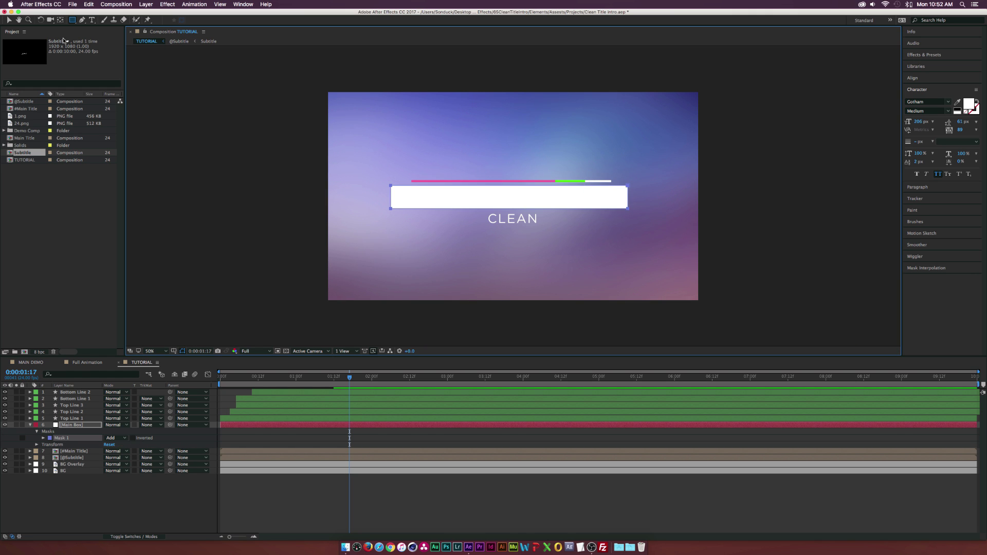
click(9, 20)
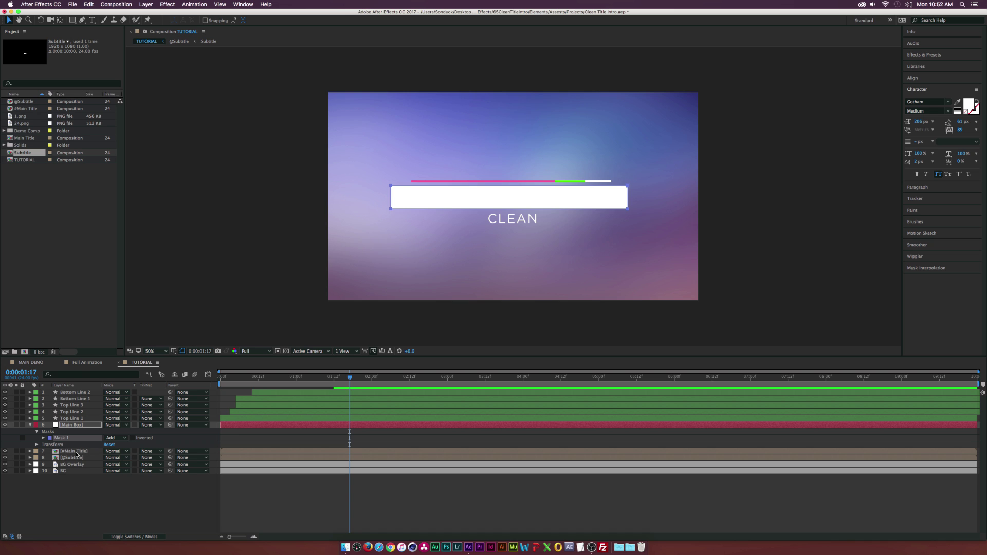
Step: Centre Main Box's anchor point on the masked bar and align the layer to the composition's horizontal and vertical centres
click(69, 426)
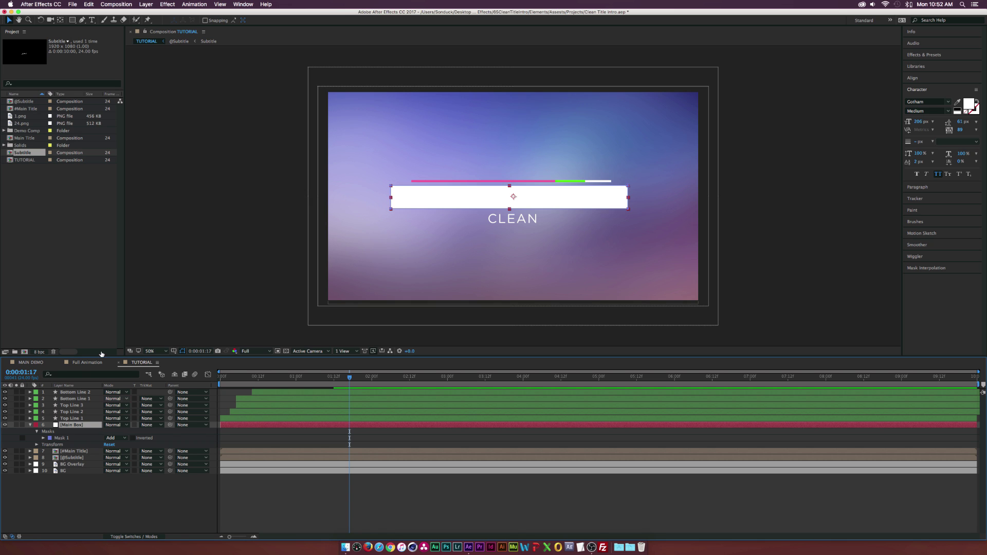
click(60, 20)
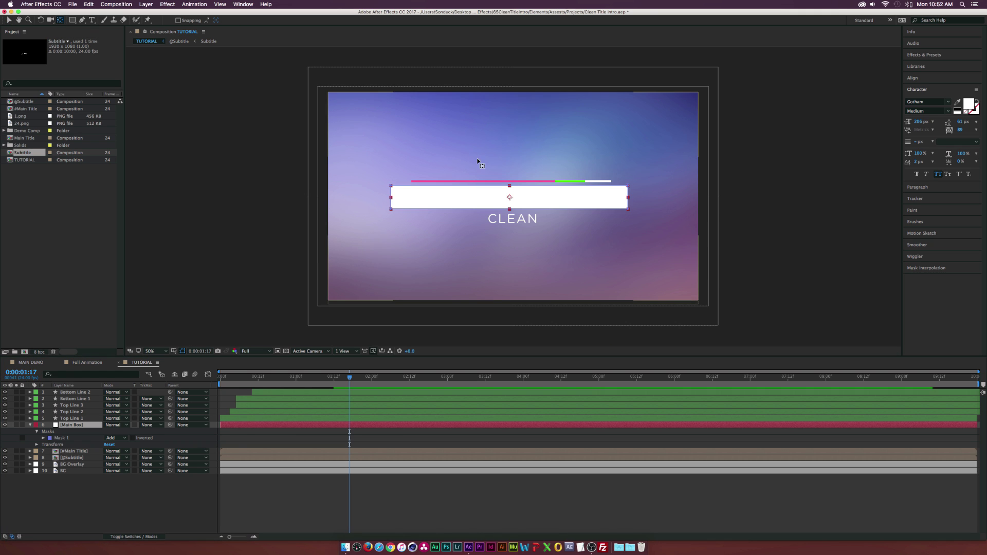
click(913, 78)
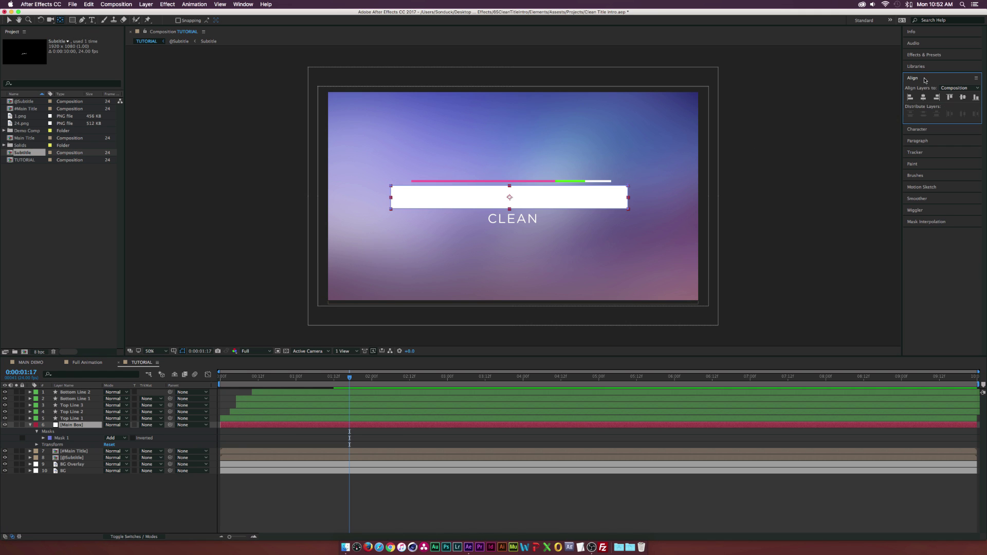
click(924, 99)
click(963, 98)
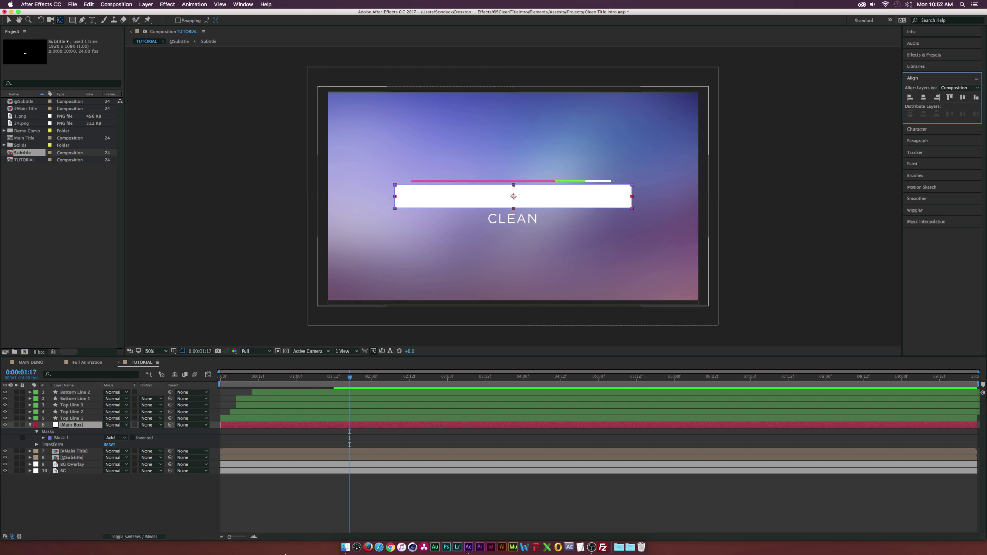
click(31, 512)
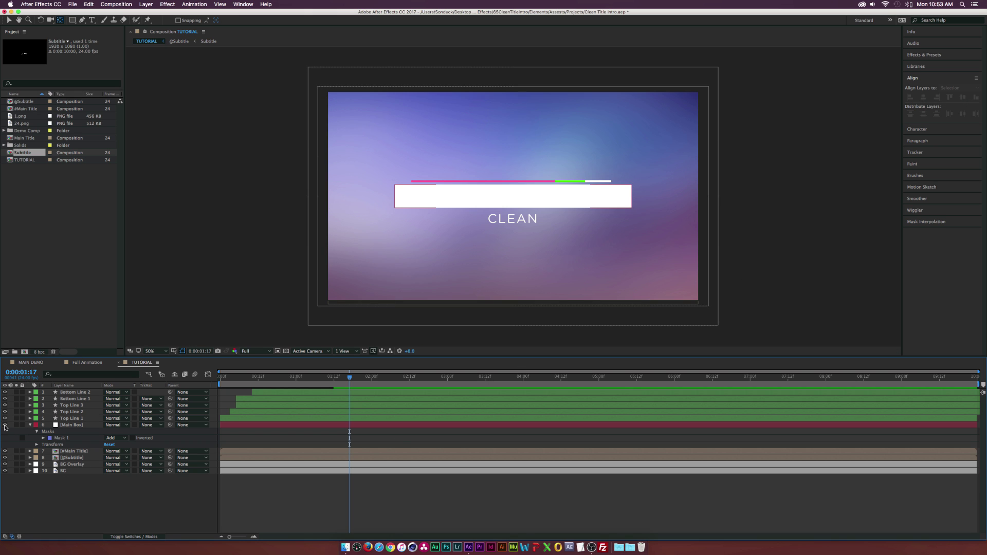
click(5, 425)
click(5, 425)
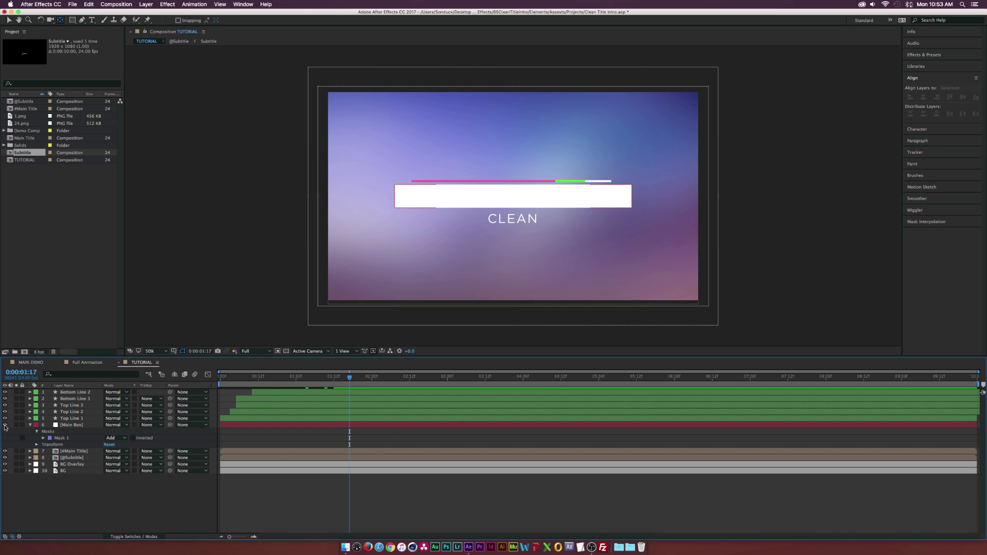
Step: Keyframe Main Box's Mask Path at 0:00:00:00 with the mask collapsed onto its left edge
click(499, 190)
key(Home)
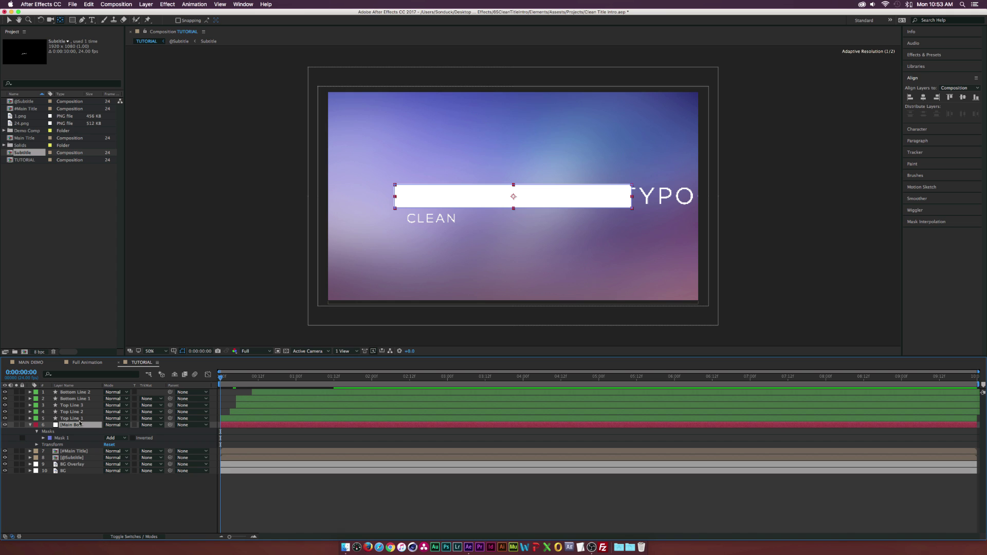
click(43, 438)
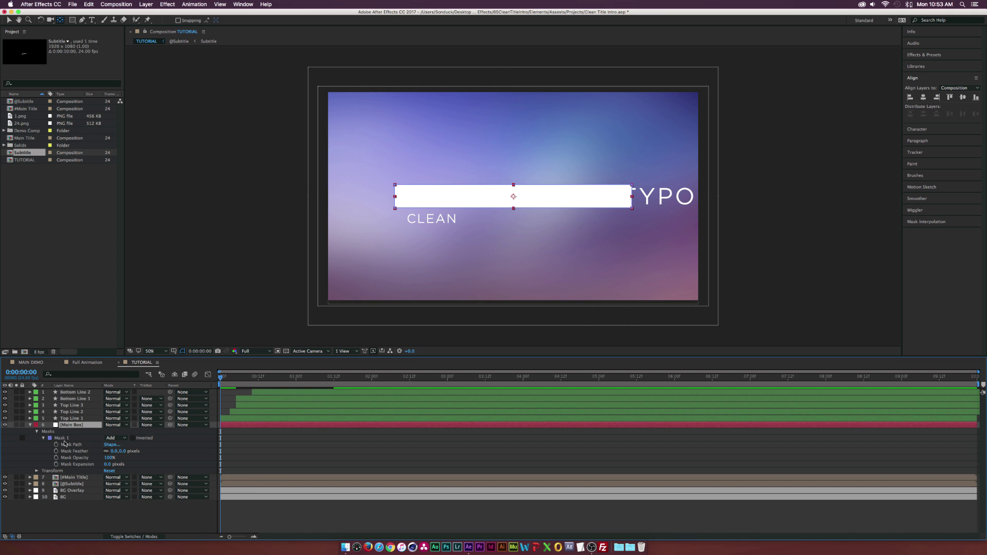
click(64, 443)
click(56, 445)
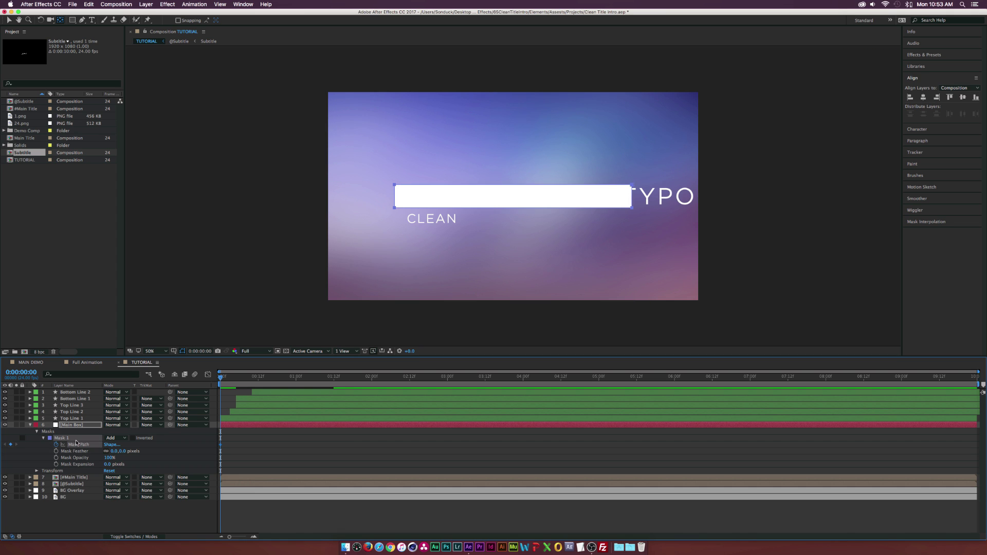
key(v)
drag(634, 187, 394, 211)
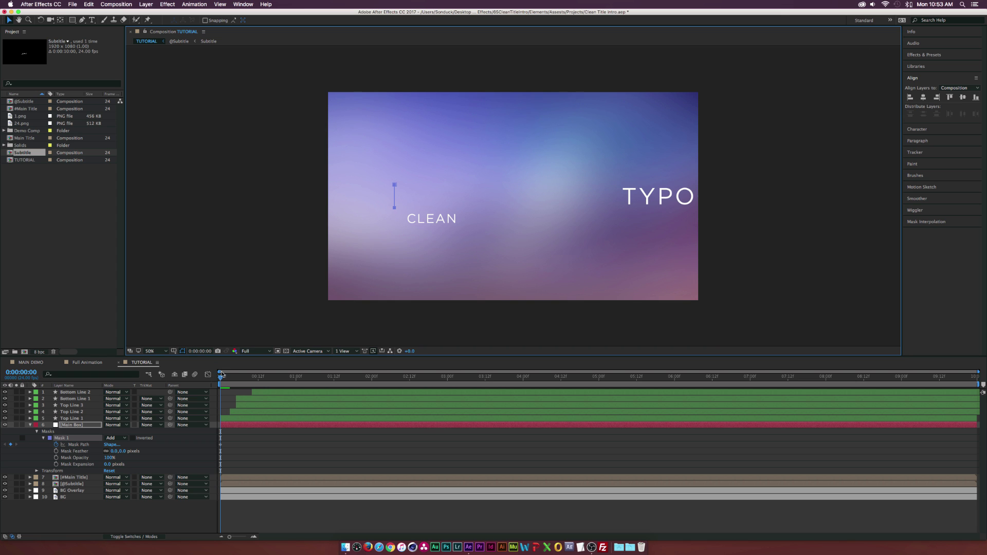
Step: At 0:00:00:14, reshape Main Box's mask into a short block around the middle of the title area
drag(221, 374, 266, 375)
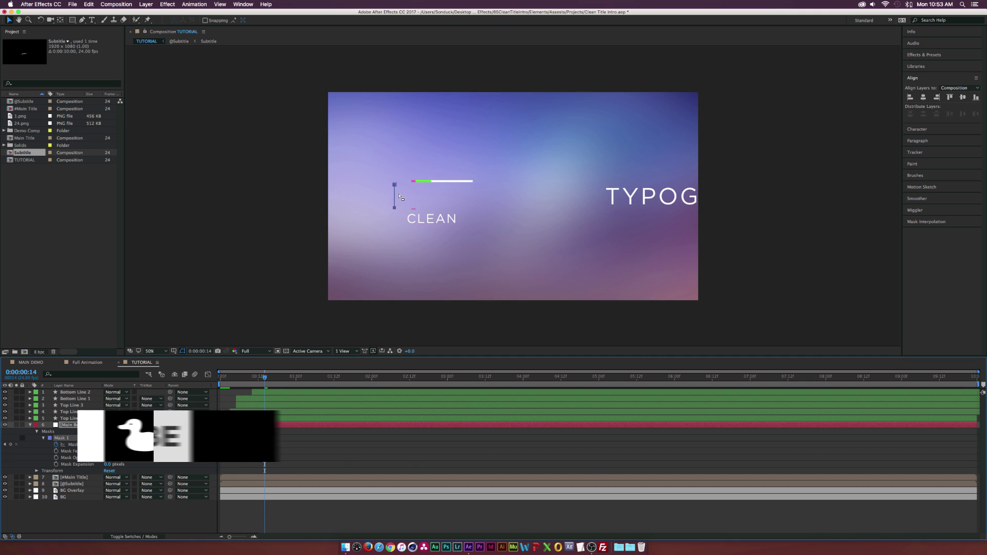
drag(398, 184, 546, 200)
key(super+z)
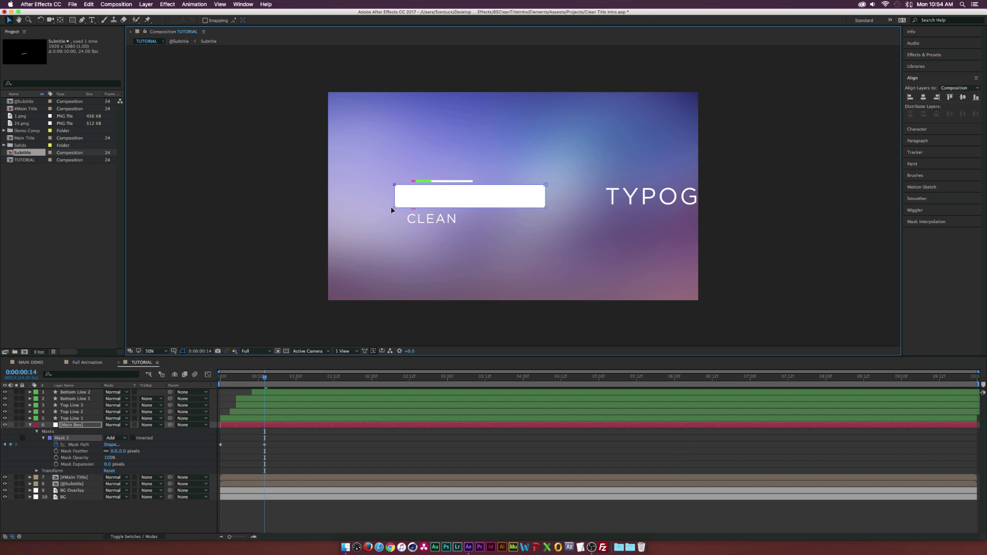
Step: At 0:00:01:05, keyframe the mask stretched to the right end of TYPOGRAPHY and collapsed there into a vertical line
drag(265, 377, 311, 379)
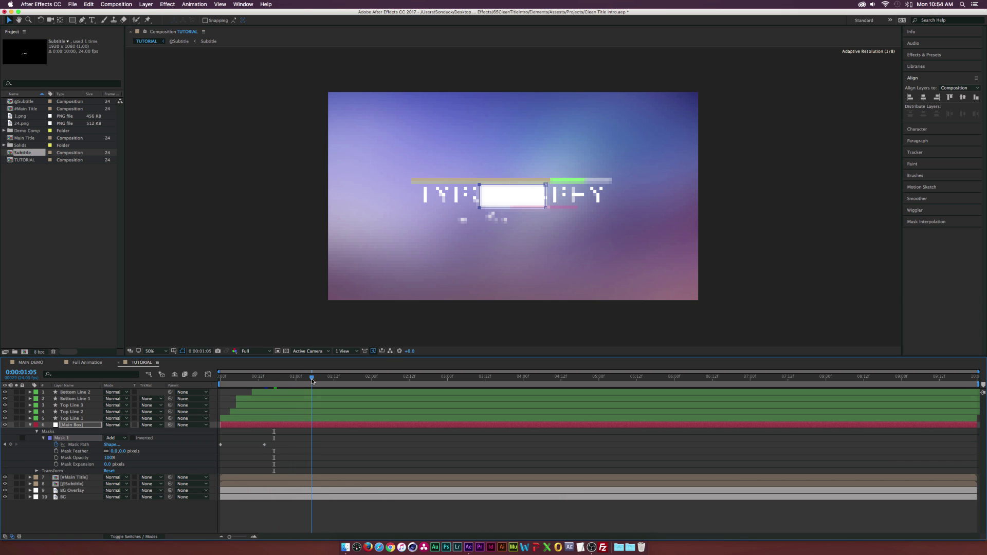
click(546, 185)
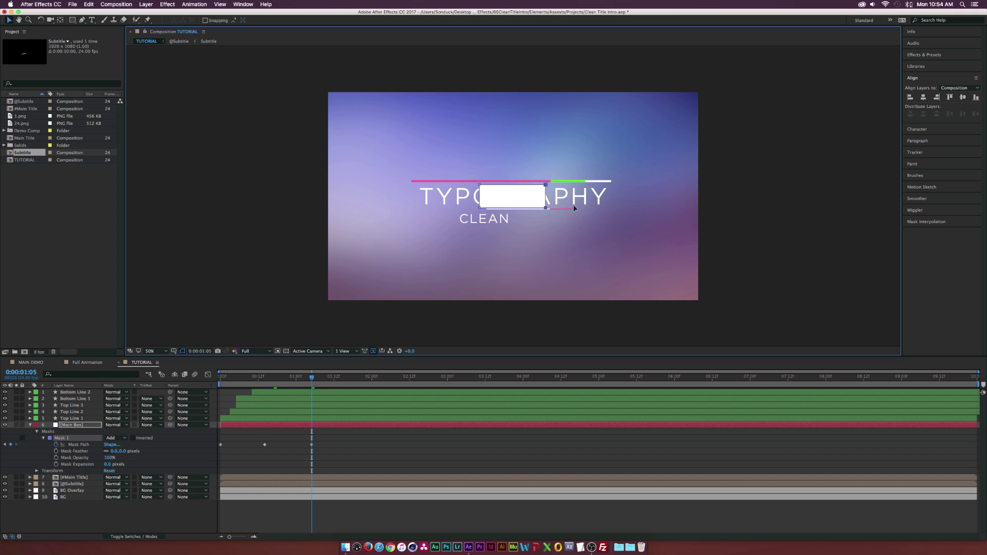
drag(546, 208, 612, 208)
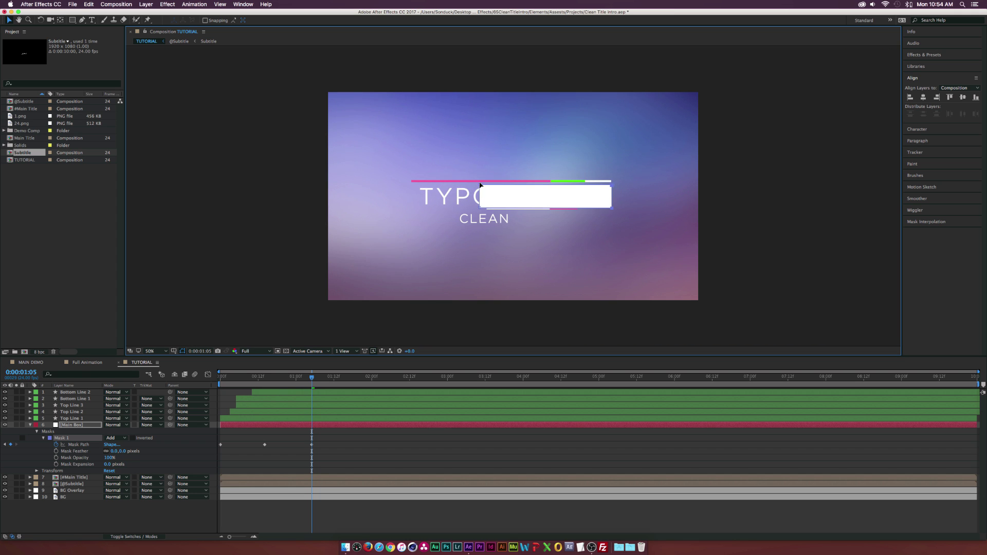
drag(481, 209, 613, 207)
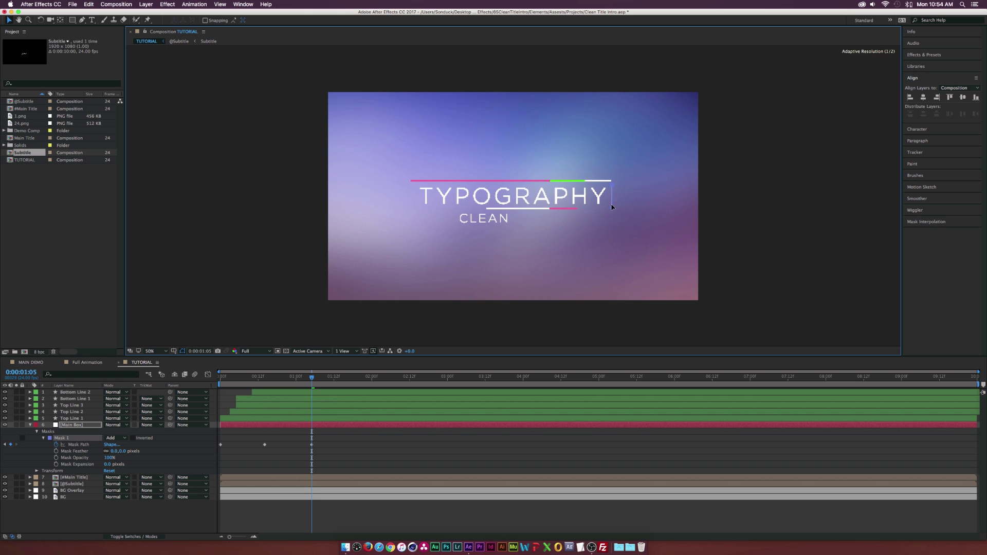
Step: Move Main Box's middle and last Mask Path keyframes later and shift the layer so it starts later
drag(311, 377, 271, 377)
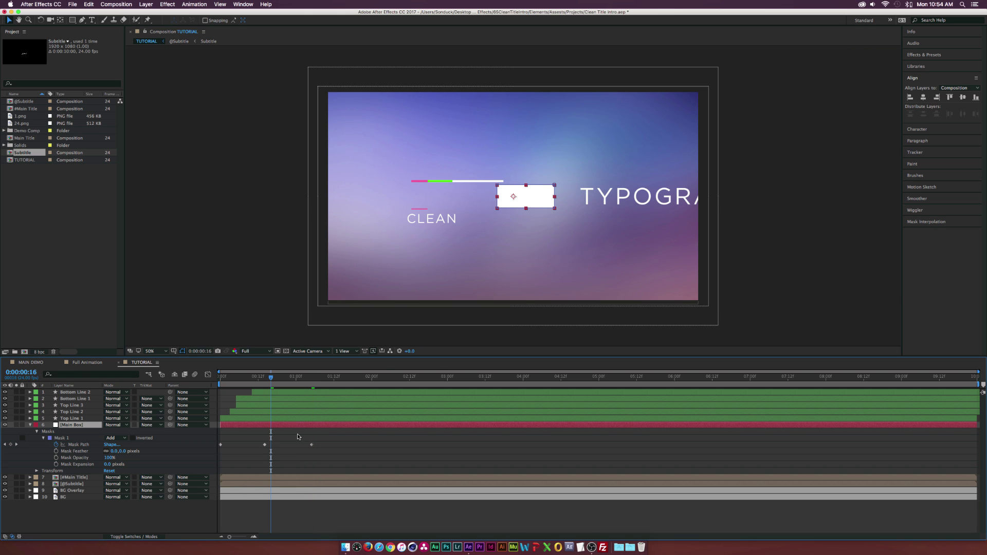
drag(312, 445, 356, 445)
drag(266, 446, 287, 445)
drag(220, 445, 251, 424)
Step: In the #Main Title composition, move the Main Title layer's Position keyframes later to delay its slide-in
click(309, 377)
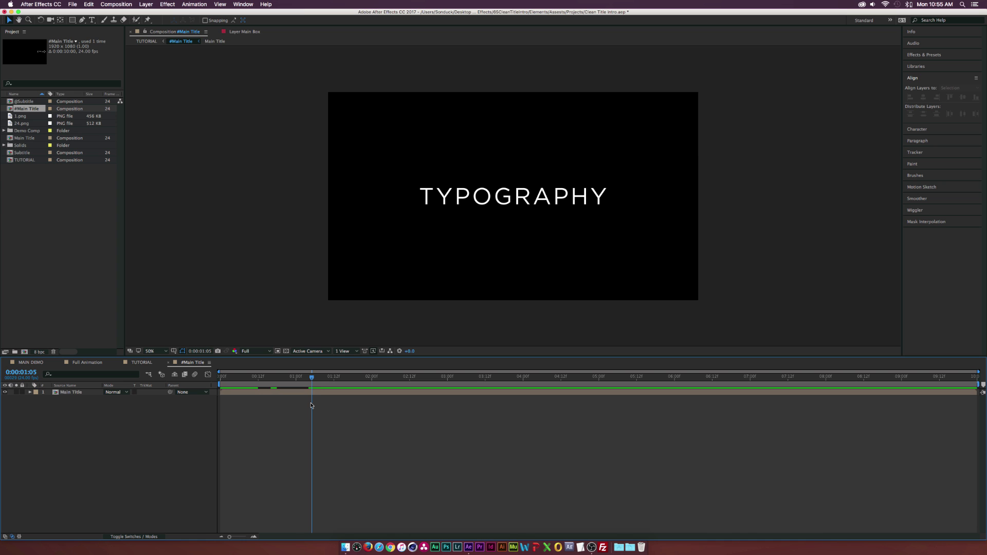
click(318, 392)
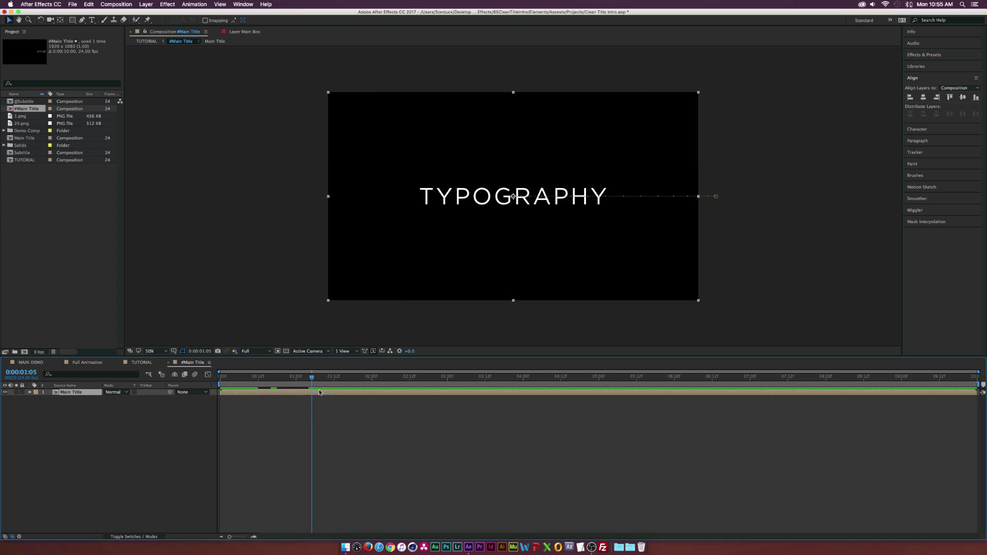
key(p)
drag(312, 400, 341, 399)
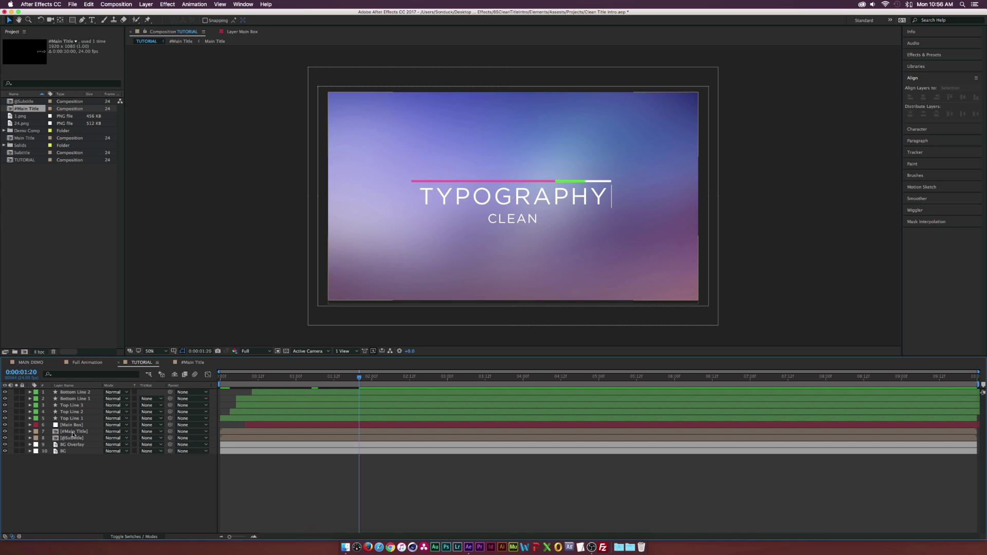
Step: In the TUTORIAL composition, duplicate the #Main Title layer, place the copy directly above Main Box and check the timing
click(73, 434)
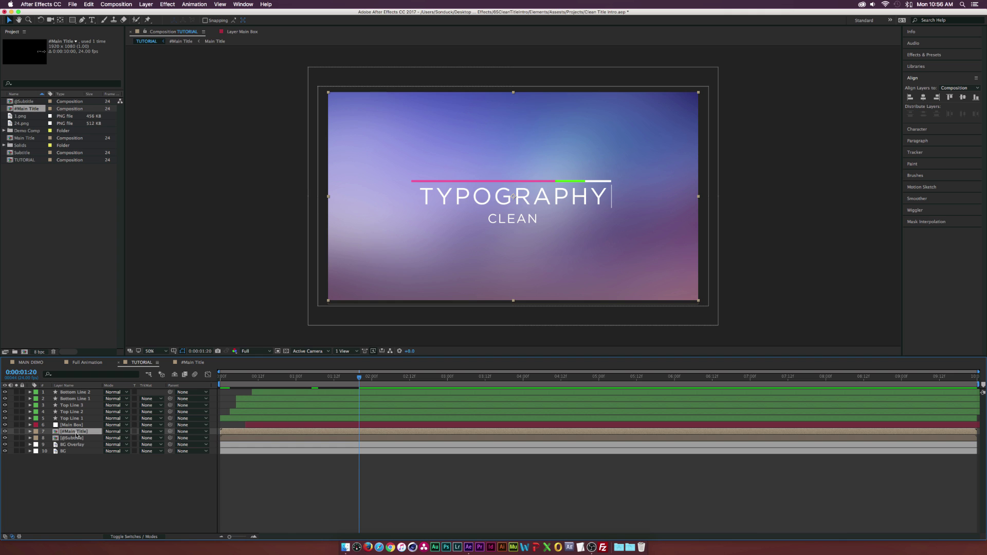
key(super+d)
drag(74, 432, 74, 423)
click(298, 378)
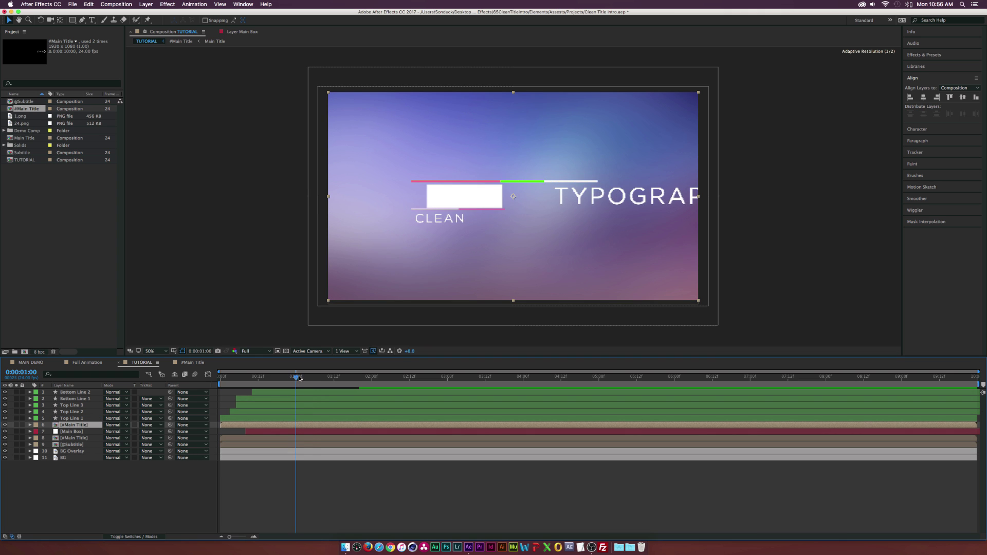
drag(299, 378, 312, 378)
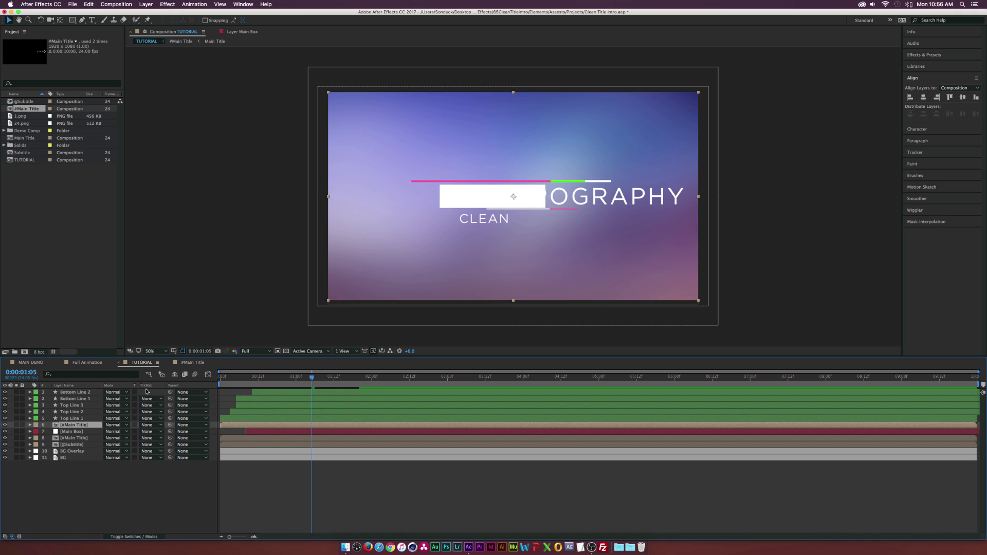
Step: Set Main Box's track matte to Alpha Inverted Matte using the #Main Title copy and preview the text cutout
click(75, 432)
click(151, 432)
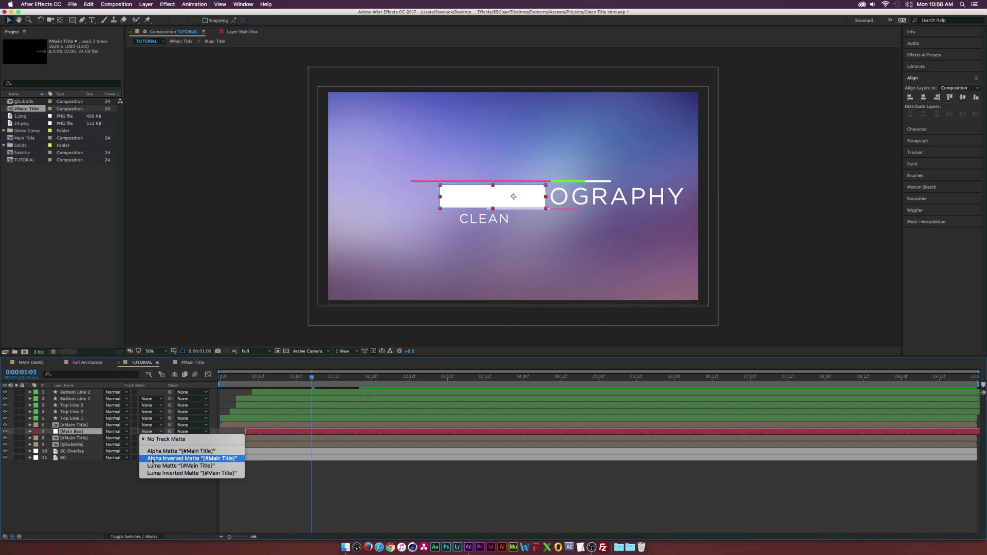
click(152, 458)
click(159, 481)
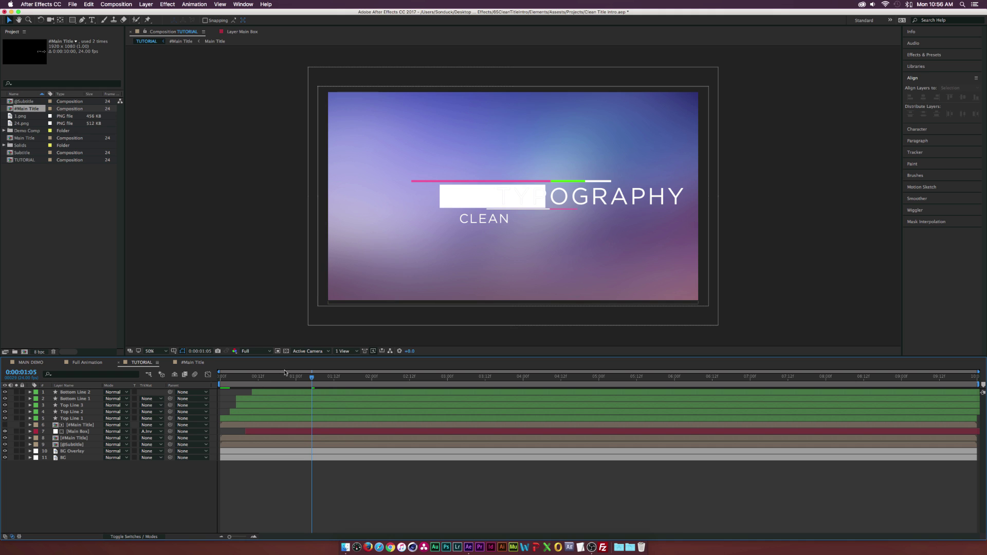
drag(285, 373, 329, 384)
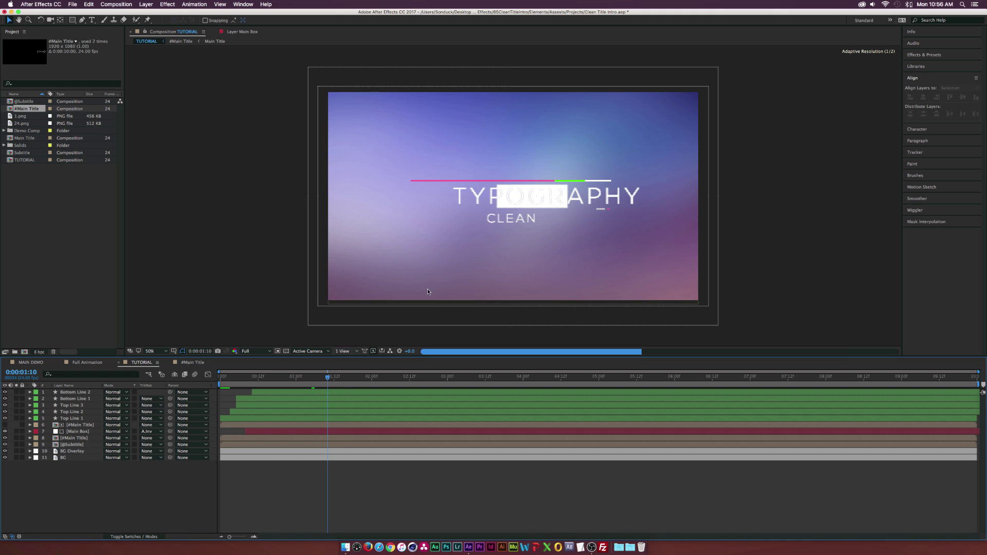
Step: Copy Main Box's animated Mask 1 from its first keyframe at 0:00:00:08 and paste it onto the lower #Main Title layer
click(4, 438)
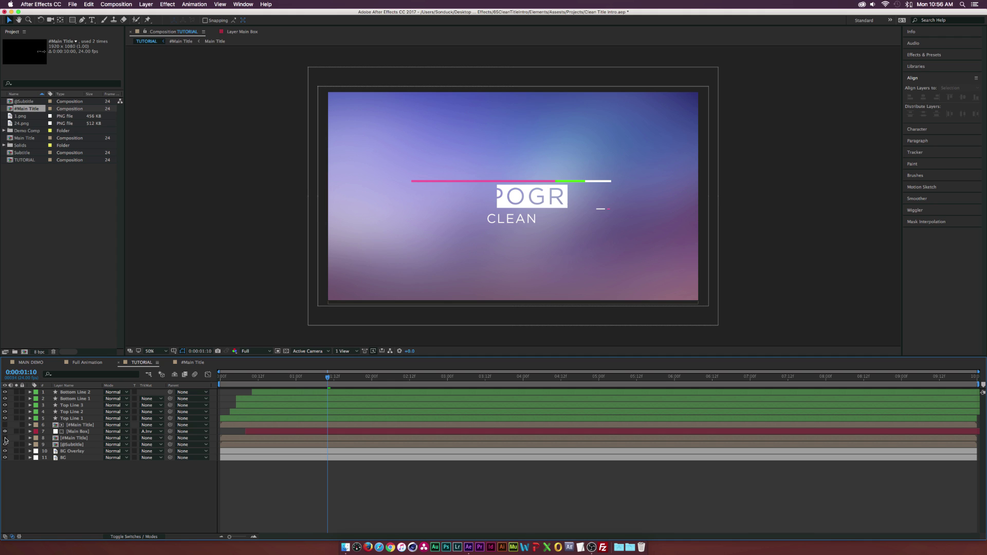
click(4, 438)
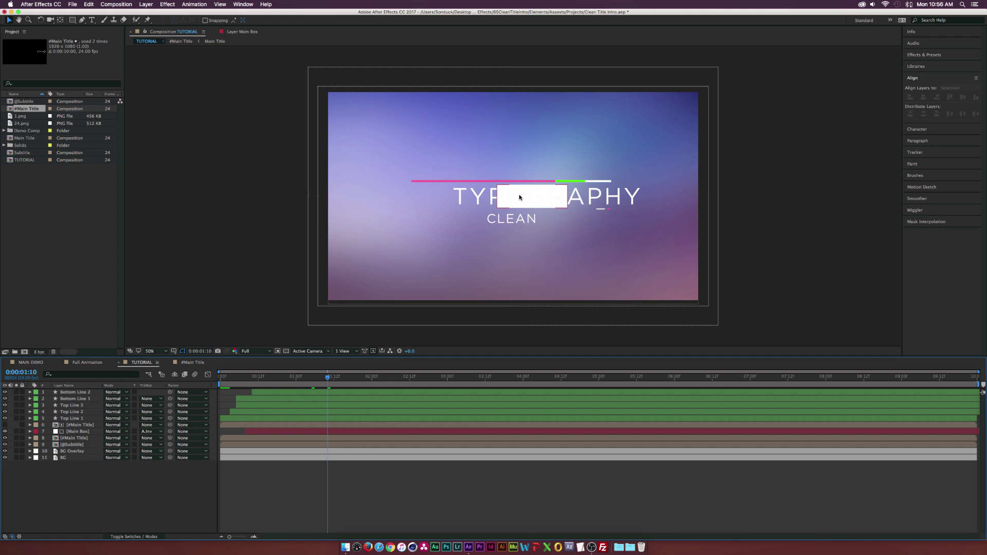
click(77, 432)
click(83, 466)
click(82, 431)
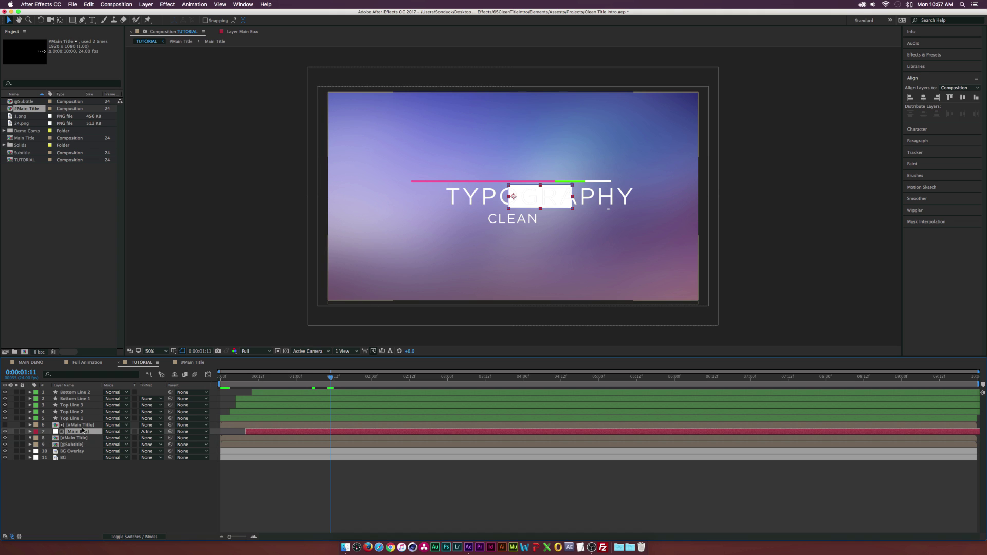
key(u)
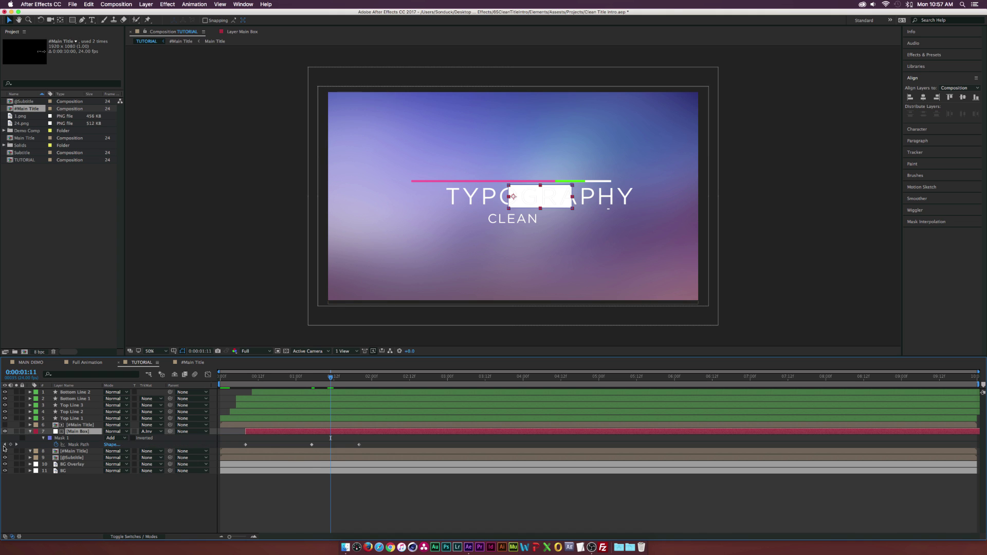
key(j)
key(j)
drag(378, 449, 228, 441)
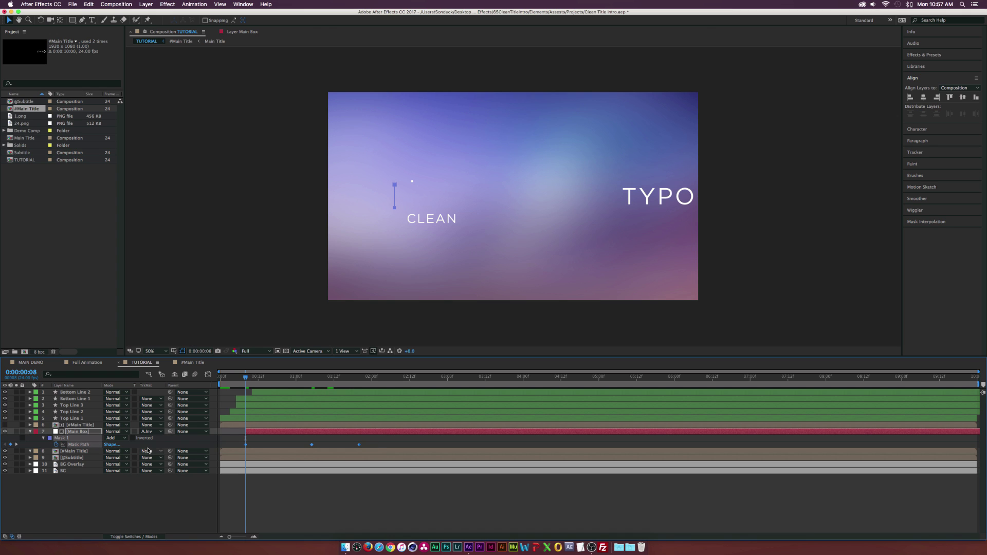
click(72, 451)
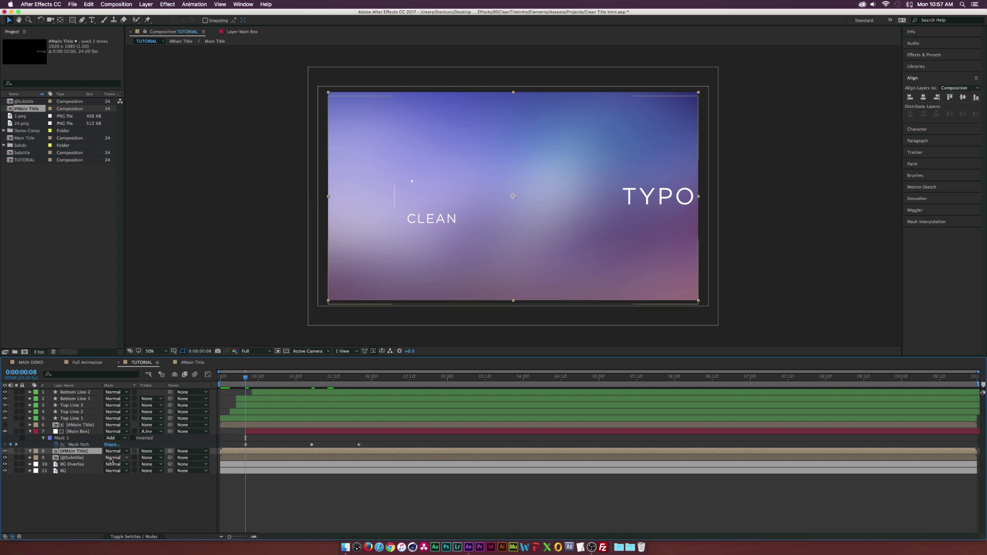
key(ctrl+v)
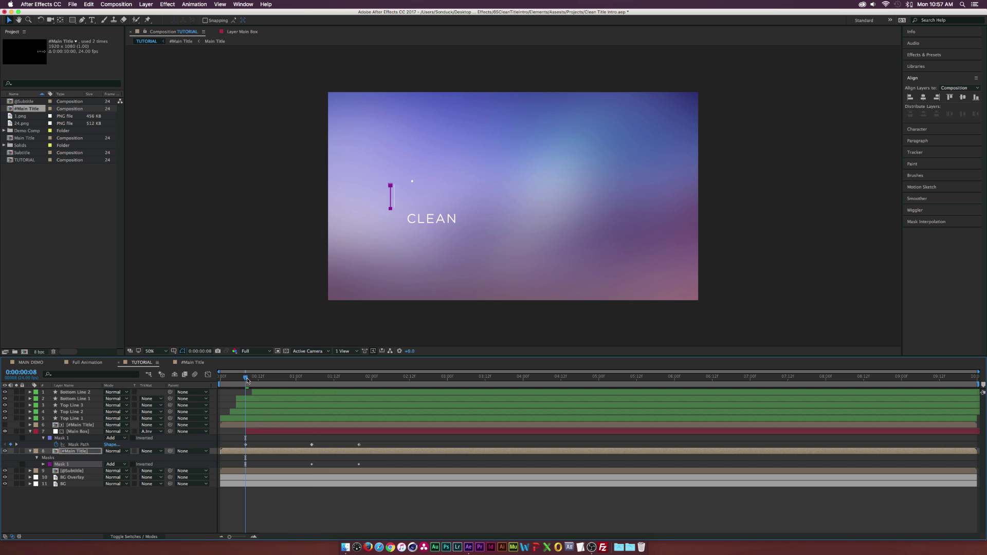
Step: Set the lower #Main Title layer's Mask 1 mode to Subtract and preview the masked text
drag(247, 380, 312, 381)
click(116, 464)
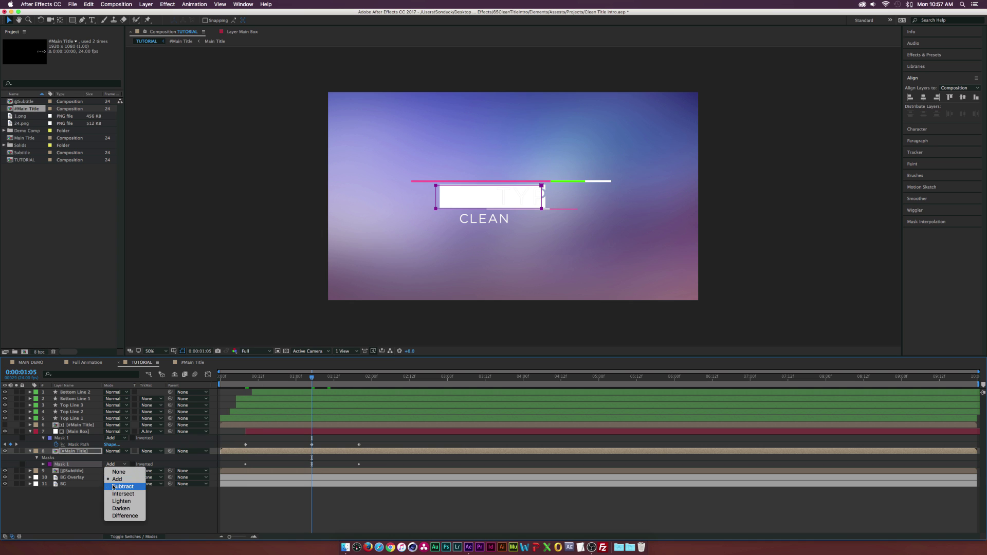
click(113, 486)
drag(286, 381, 312, 383)
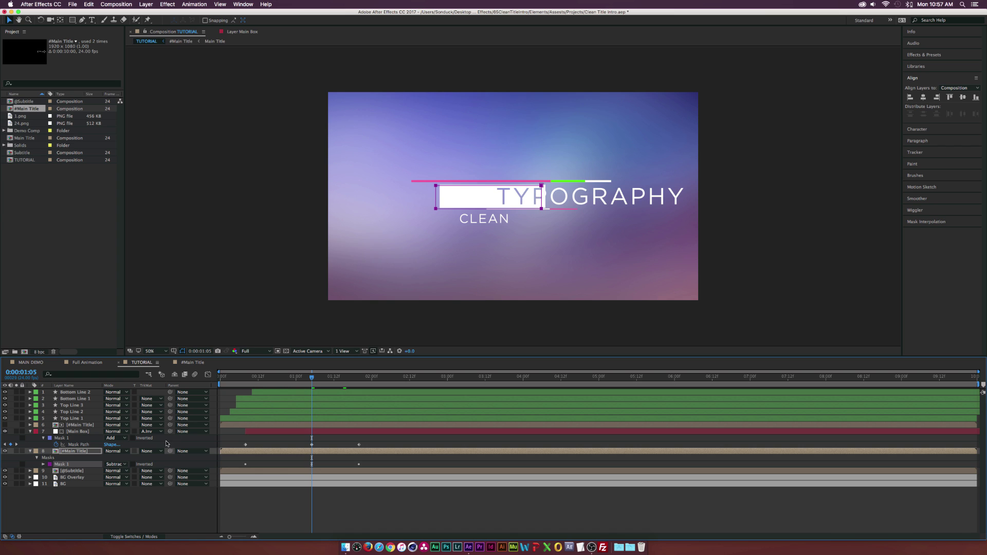
Step: Shift #Main Title's Mask Path slightly right at the 0:00:01:05 and 0:00:01:20 keyframes to line up with Main Box
key(m)
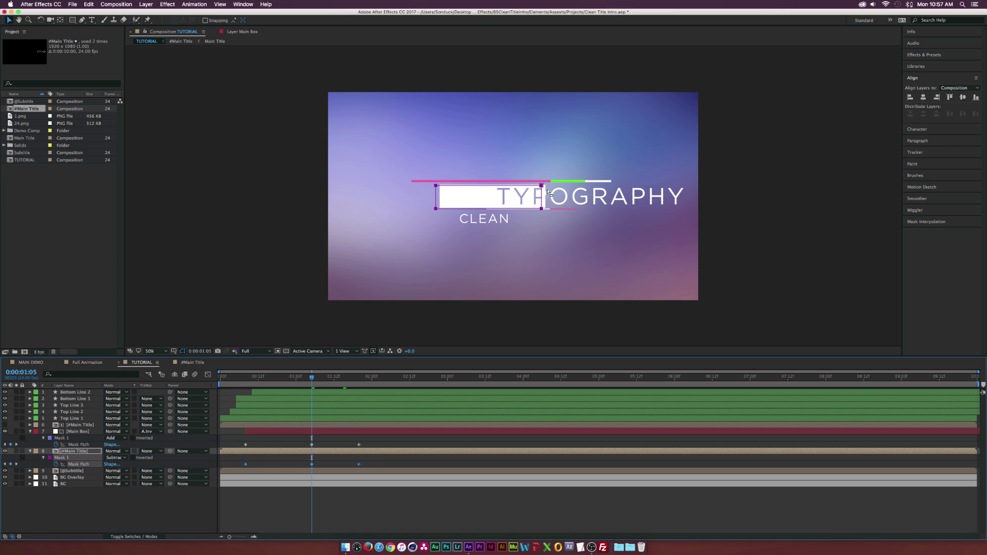
drag(542, 185, 546, 186)
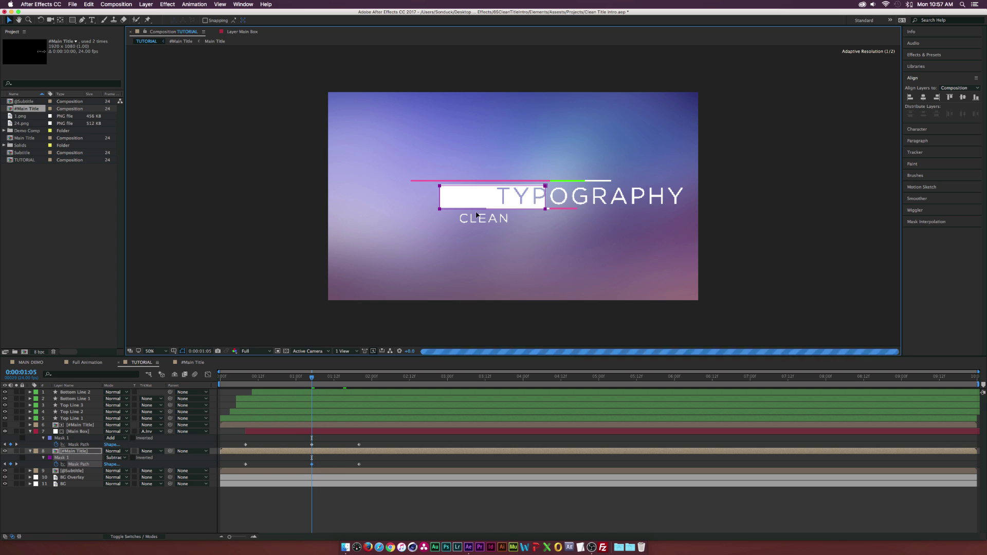
drag(350, 377, 360, 378)
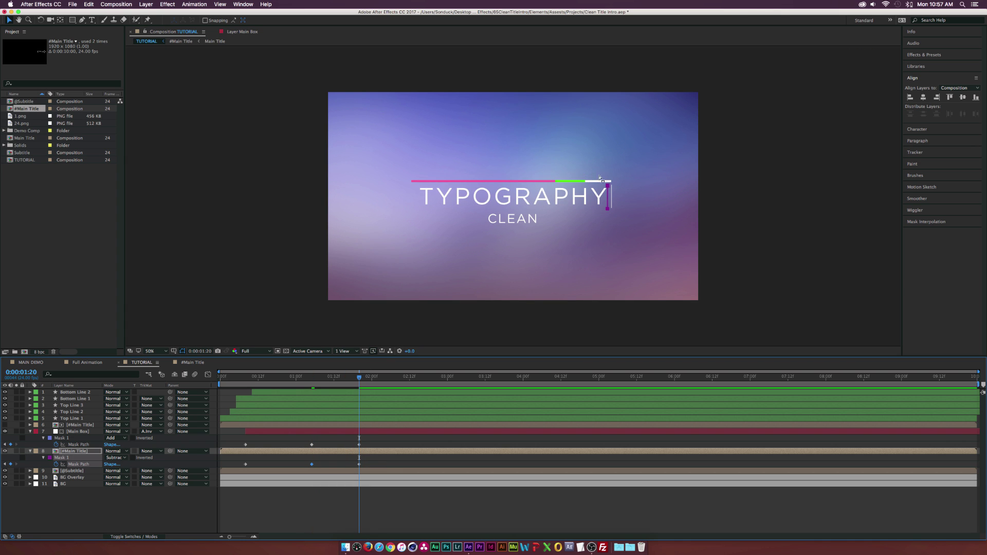
drag(611, 186, 611, 187)
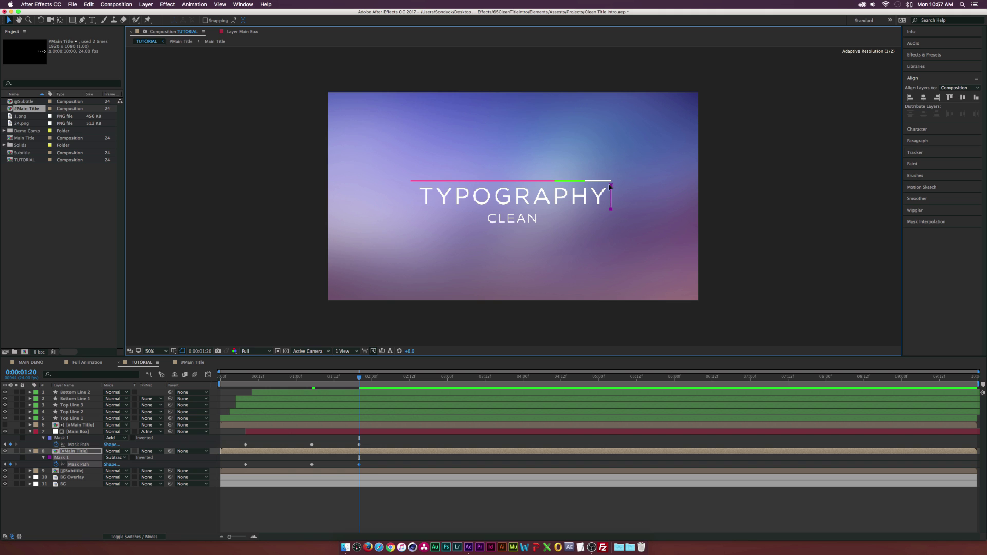
Step: Nudge #Main Title's mask right at the 0:00:00:08 keyframe to align it with the thin box edge and check the motion
key(j)
key(j)
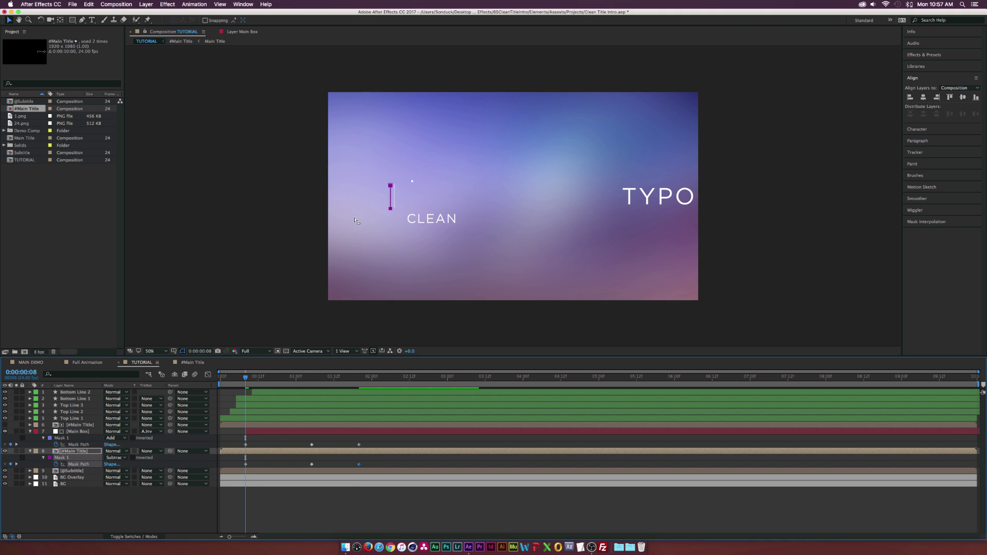
key(Right)
key(Right)
key(Right)
key(Right)
key(Right)
key(Right)
key(Right)
key(Right)
key(Right)
key(Right)
key(Right)
key(Right)
key(Right)
key(Right)
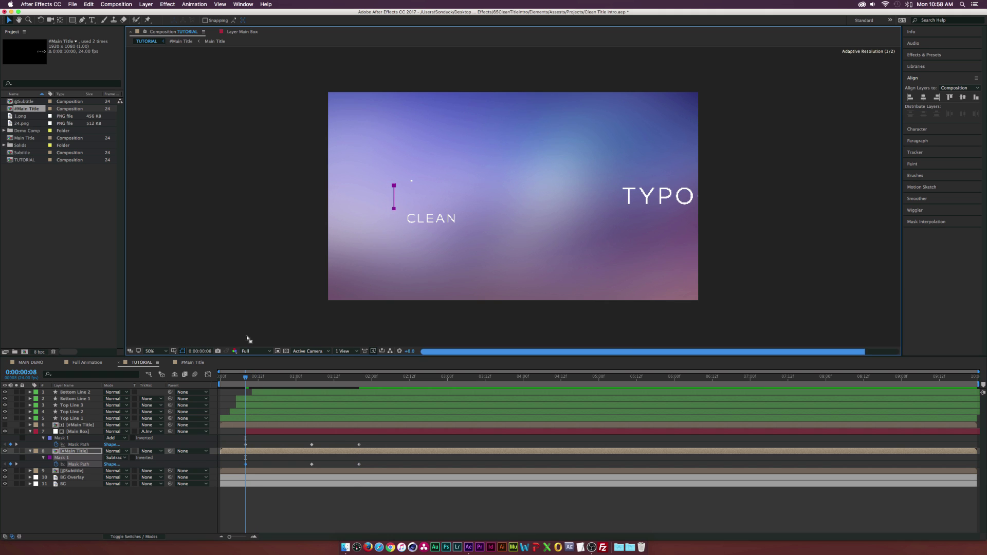
drag(246, 377, 360, 381)
Step: Apply Easy Ease to all Mask Path keyframes of Main Box and #Main Title and preview the animation
drag(237, 437, 365, 465)
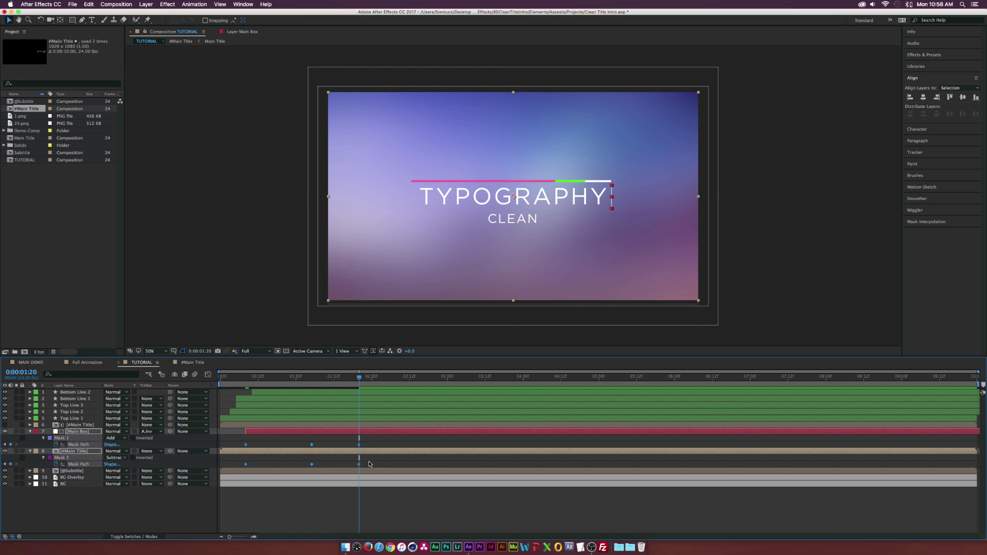
key(F9)
drag(360, 378, 315, 378)
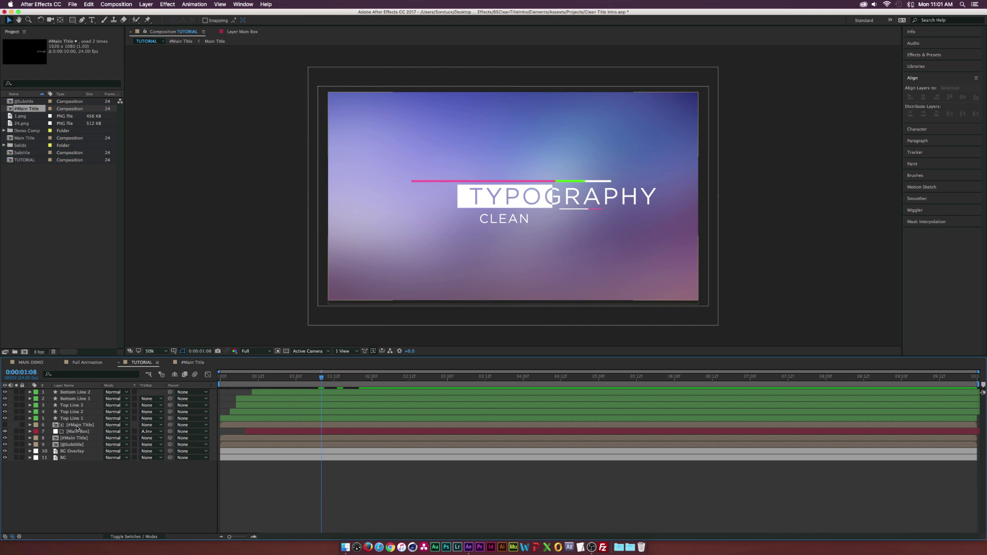
Step: Change the label colour of Main Box and the #Main Title matte layer above it to orange
click(77, 425)
shift+click(43, 433)
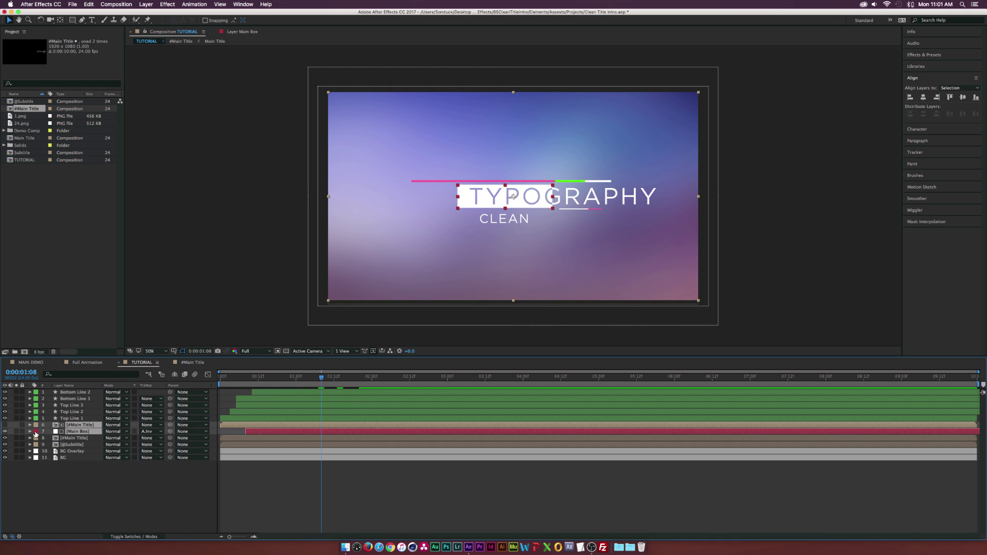
click(36, 433)
click(77, 486)
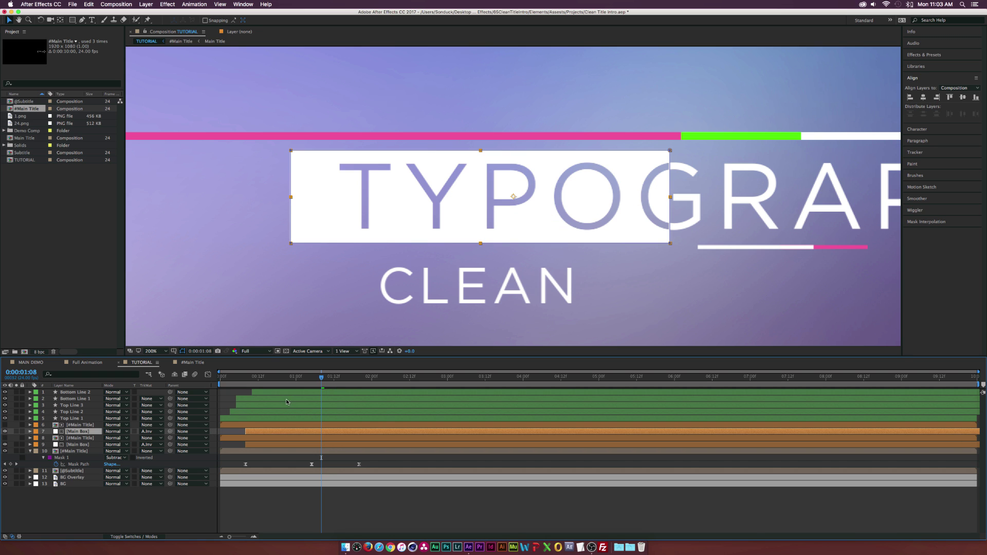
Step: Start the upper Main Box about two frames later and recolour the lower Main Box solid to pink as Main Box 2
drag(253, 433, 258, 431)
click(76, 445)
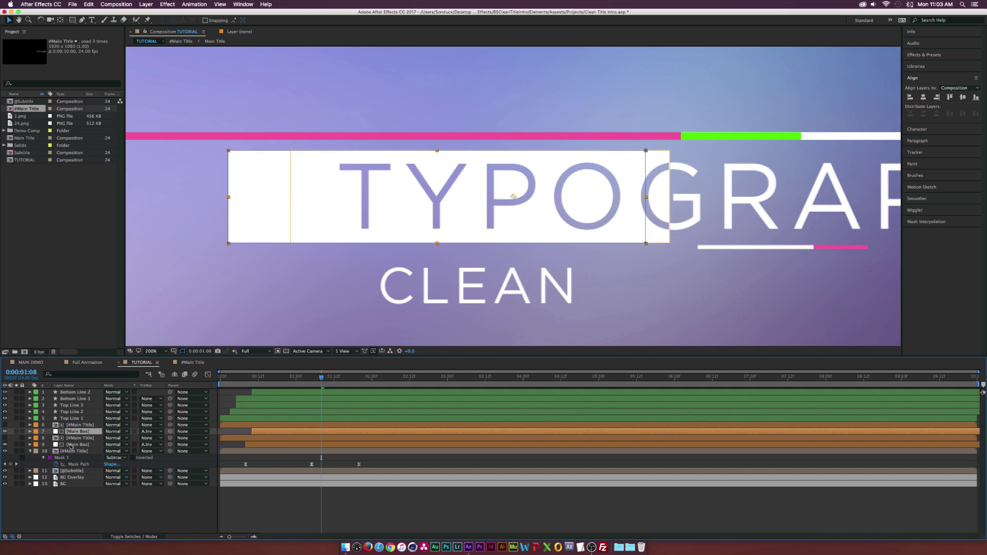
click(146, 4)
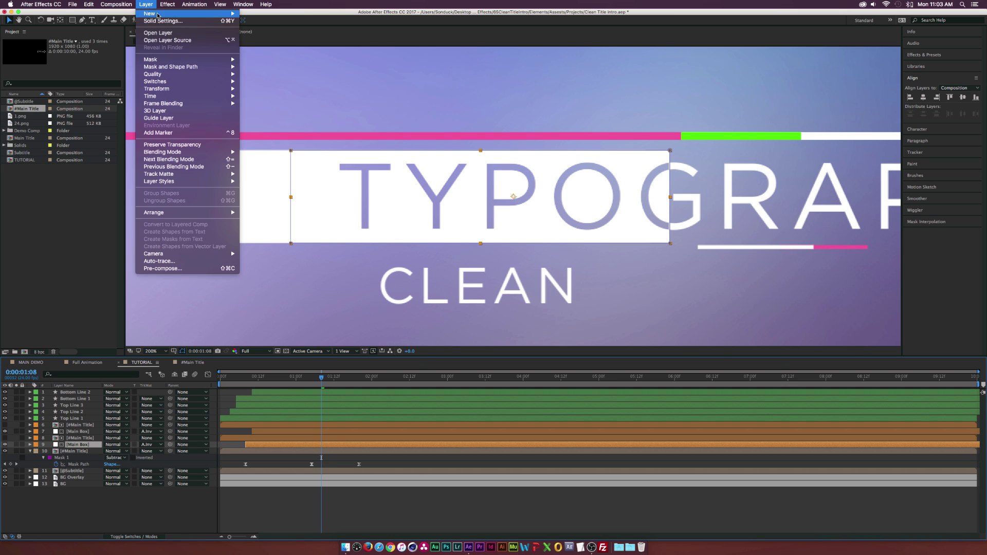
click(164, 21)
click(503, 316)
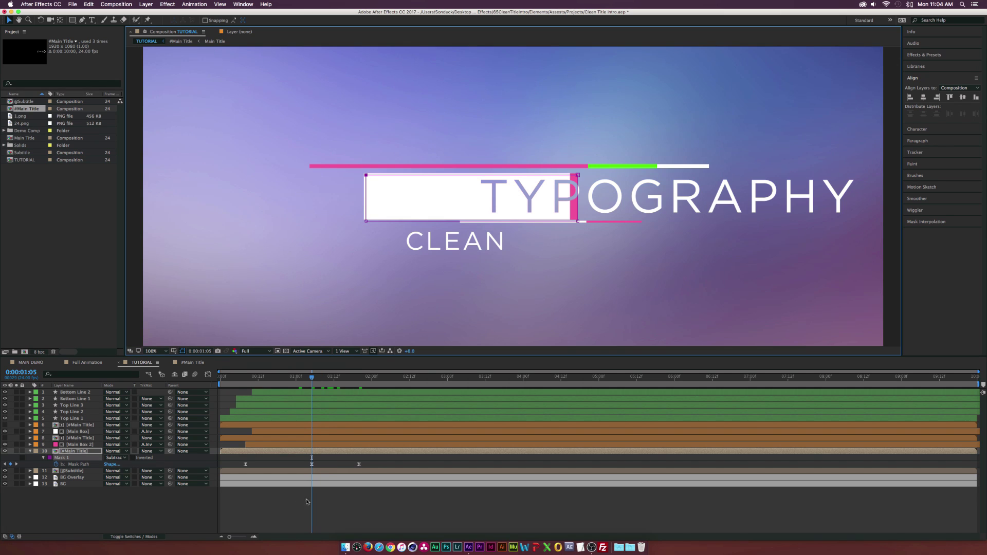
Step: At 0:00:01:05, extend the left edge of #Main Title's mask well beyond the white box
drag(364, 223, 200, 220)
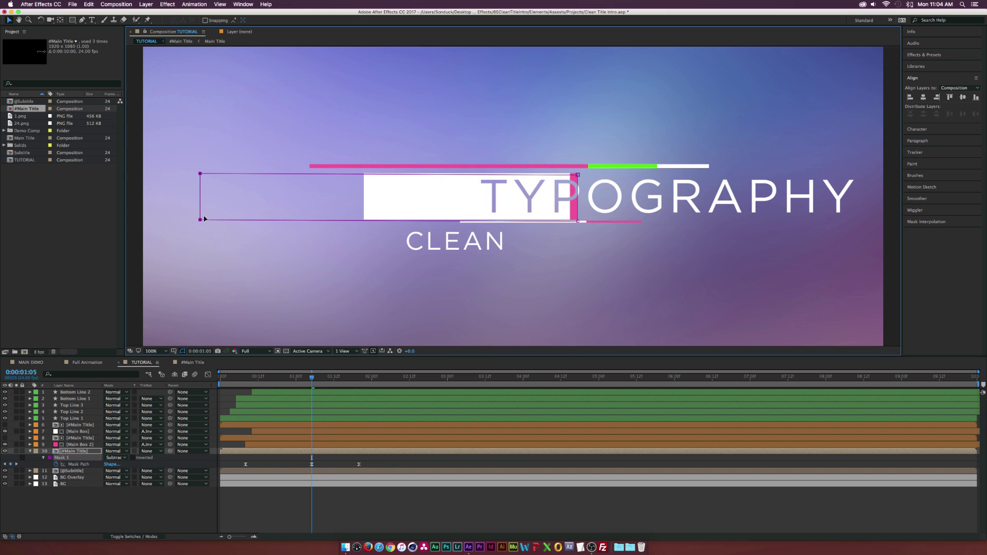
mouse_move(309, 373)
mouse_down()
mouse_move(340, 379)
mouse_move(313, 378)
mouse_up()
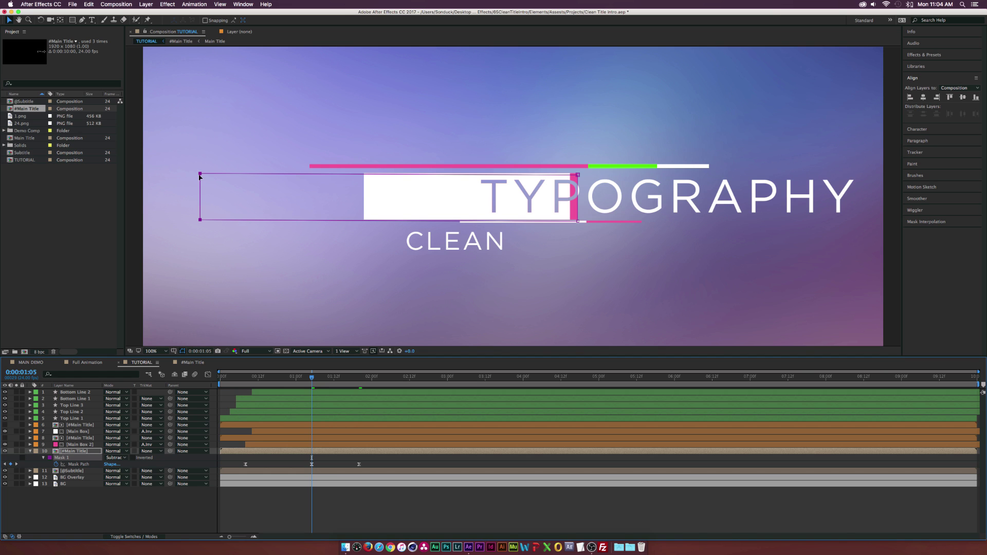
drag(200, 177, 217, 177)
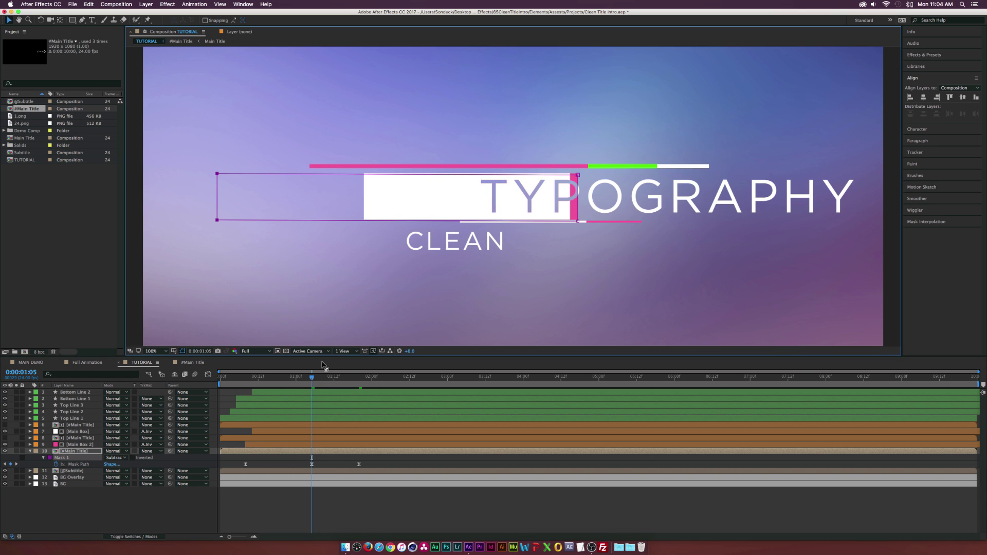
Step: Move the left edge of #Main Title's mask right at 0:00:01:12 and 0:00:01:18, check the reveal and collapse the layer's keyframes
drag(313, 376, 334, 377)
drag(439, 177, 457, 177)
key(Page_Down)
key(Page_Down)
key(Page_Down)
key(Page_Down)
key(Page_Down)
key(Page_Down)
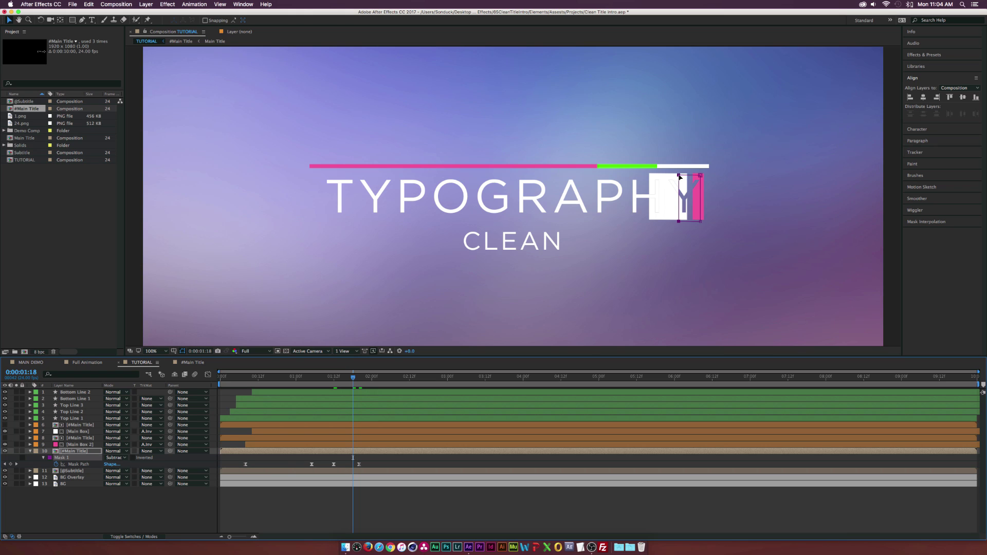
drag(680, 177, 706, 178)
click(363, 379)
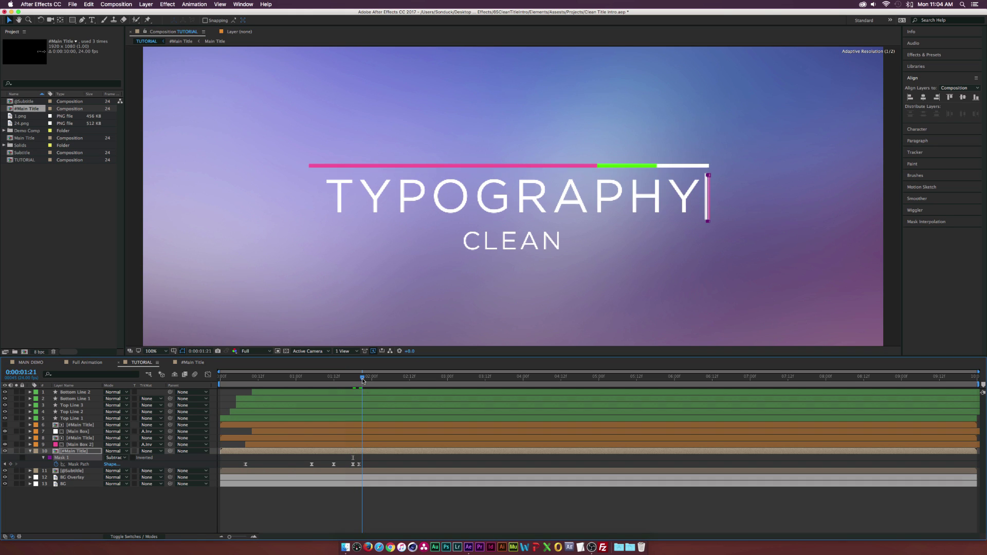
click(114, 499)
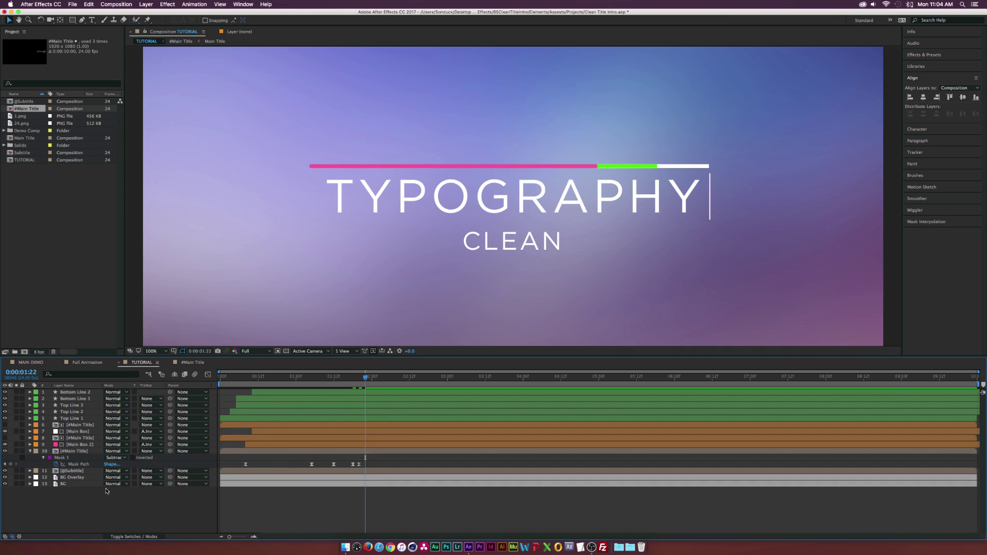
key(u)
key(u)
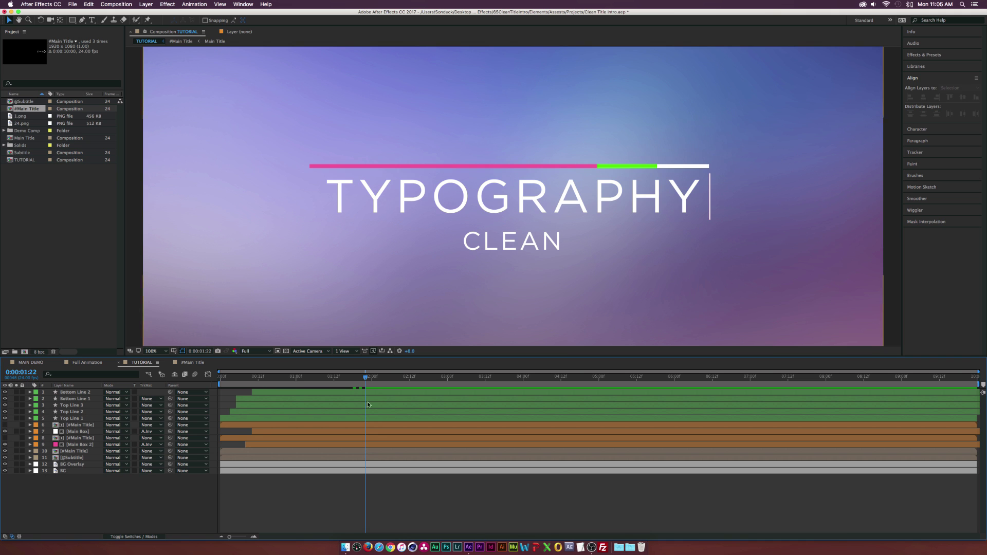
Step: Create a new 1920 x 1080 px pink solid named "Sub Box" with the playhead at 0:00:01:22
mouse_move(359, 382)
mouse_down()
mouse_move(302, 382)
mouse_move(366, 382)
mouse_up()
key(super+y)
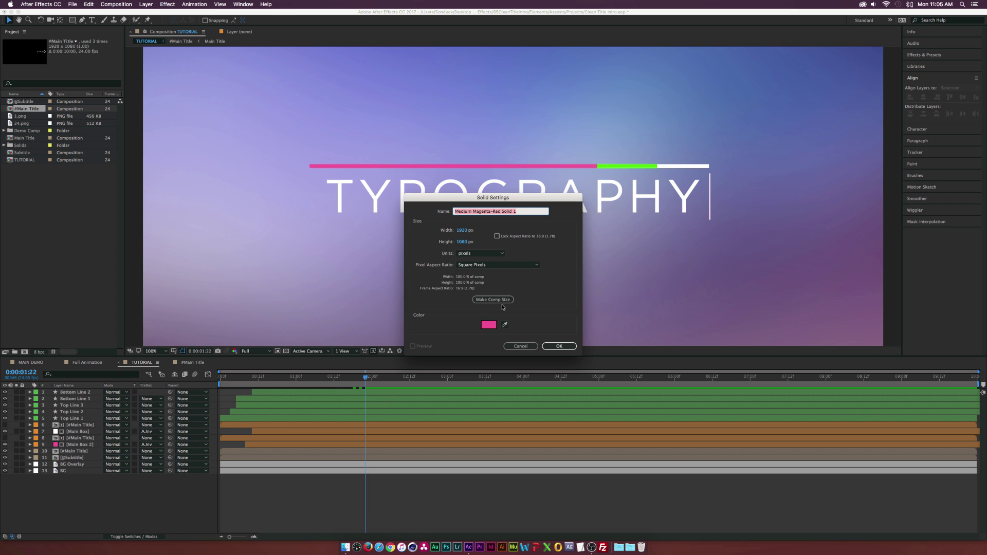
text(Sub)
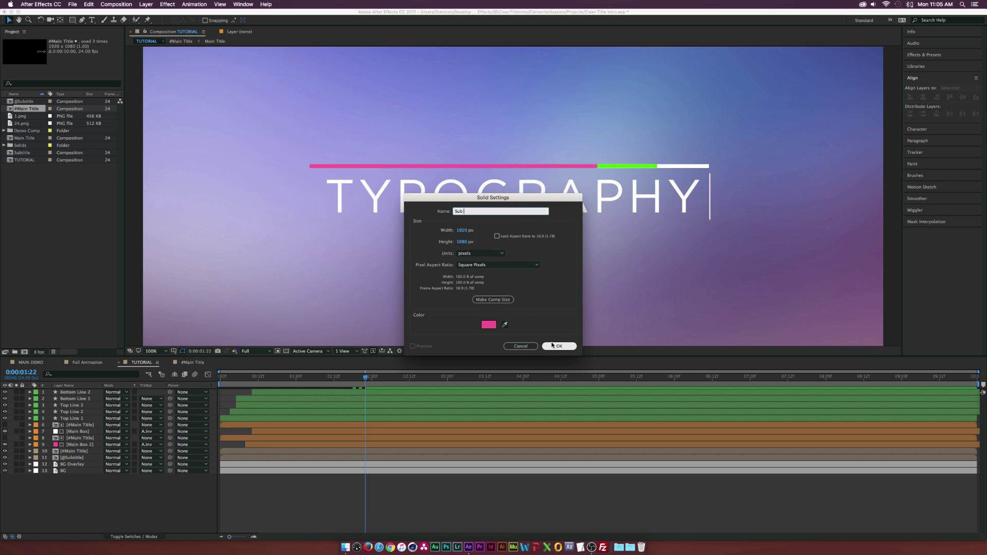
text( Box)
click(558, 346)
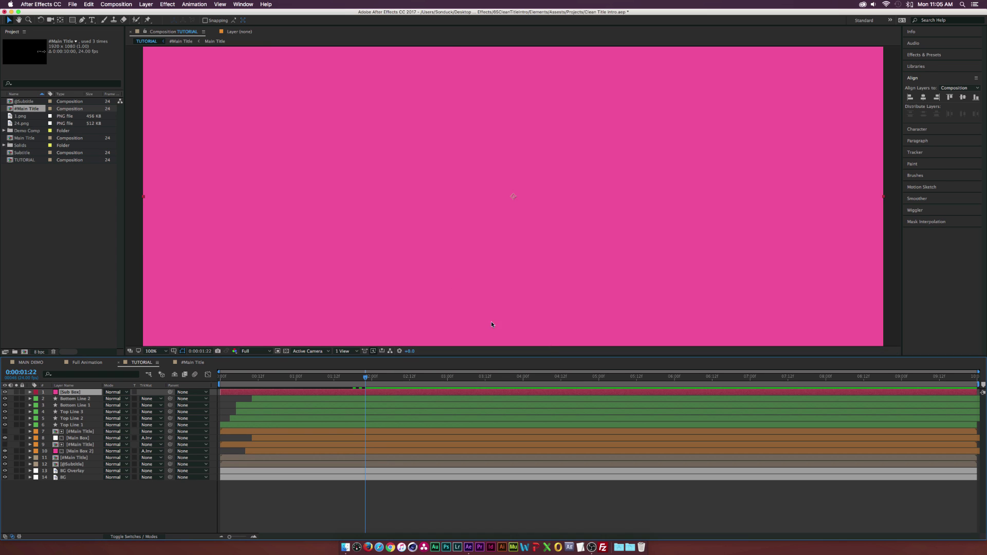
Step: Draw a rectangular mask on Sub Box that covers the CLEAN subtitle and extends past both of its ends
click(73, 20)
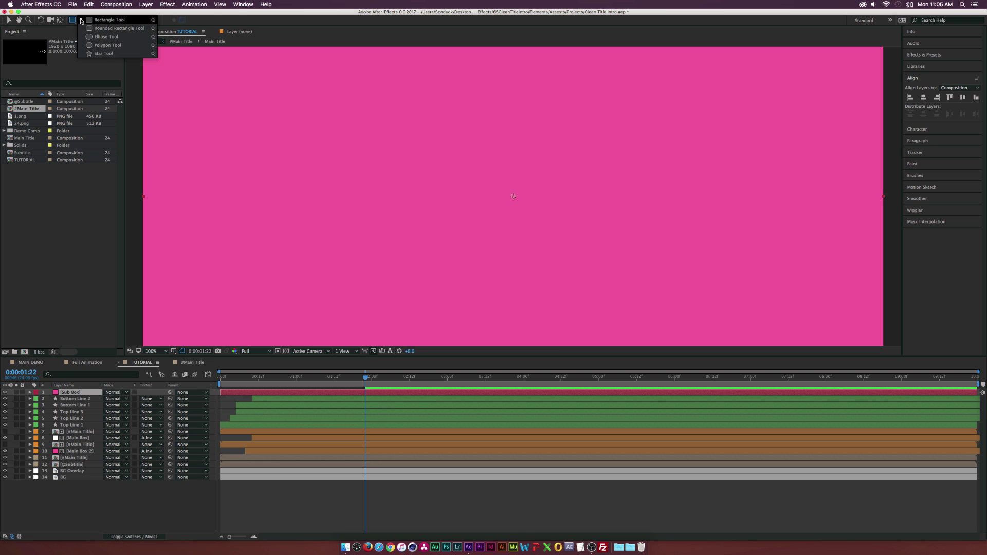
drag(348, 218, 612, 255)
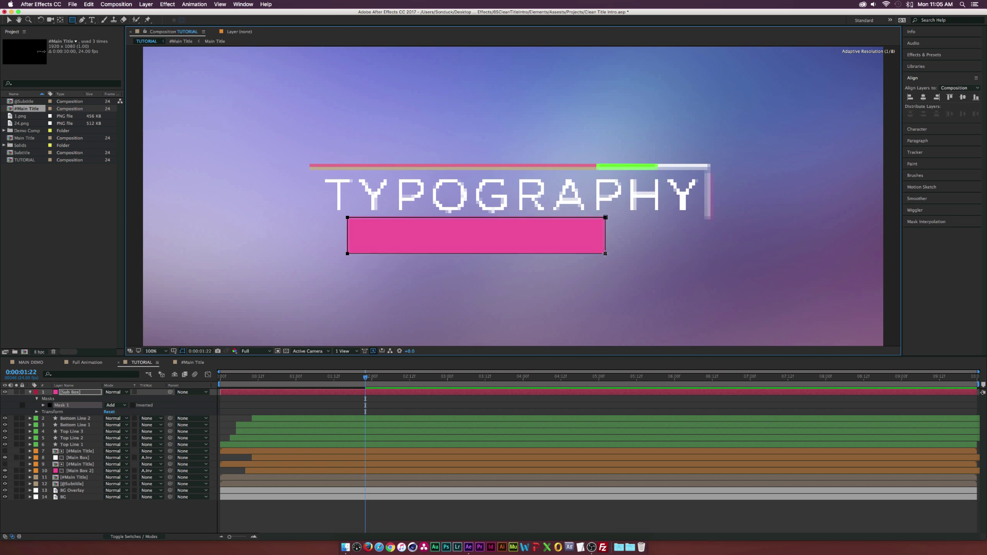
key(v)
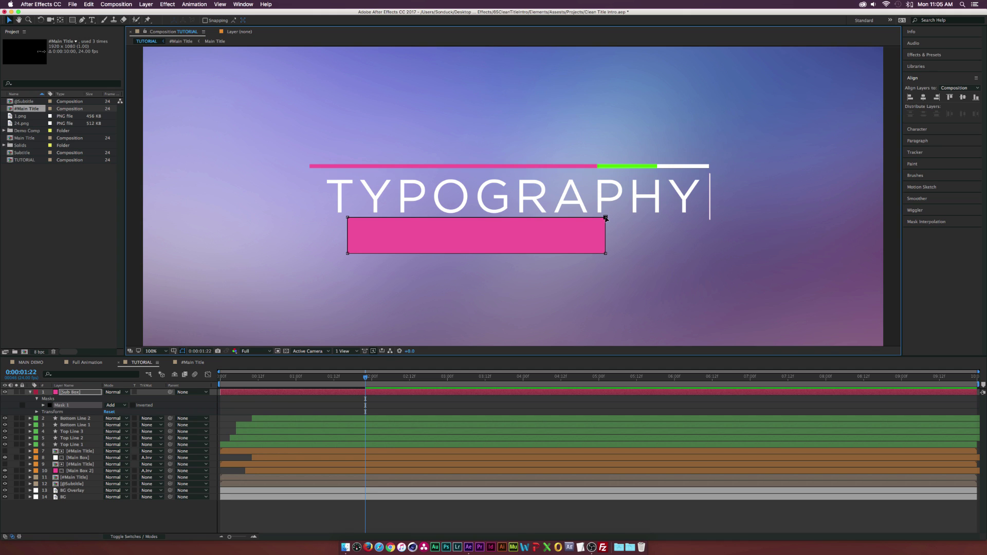
Step: Slant Sub Box's mask into a parallelogram by shifting its two top corners slightly to the right
drag(607, 219, 609, 219)
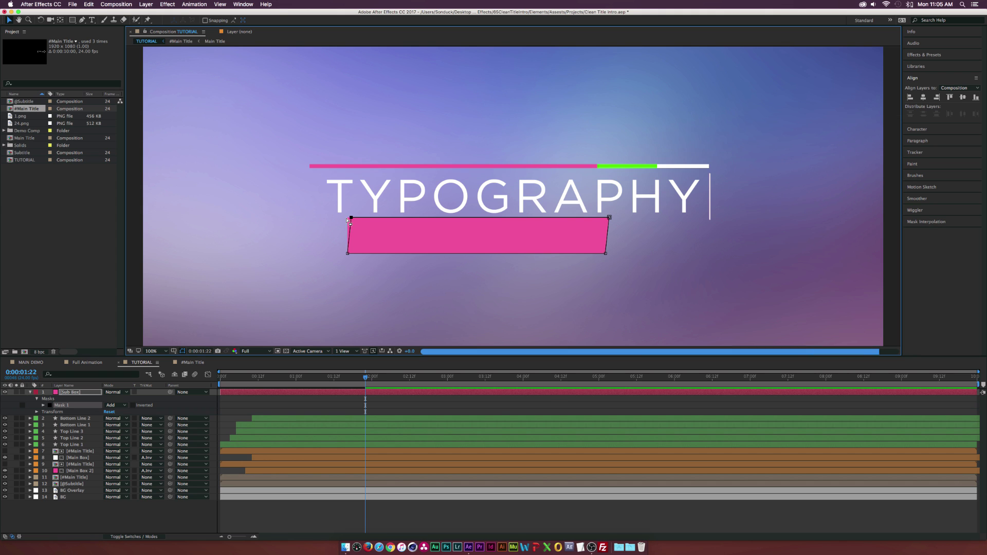
key(Right)
key(Right)
key(Right)
key(Right)
key(Right)
key(Right)
key(Right)
key(Right)
key(Right)
key(Right)
key(Right)
key(Right)
key(Right)
key(Right)
key(Right)
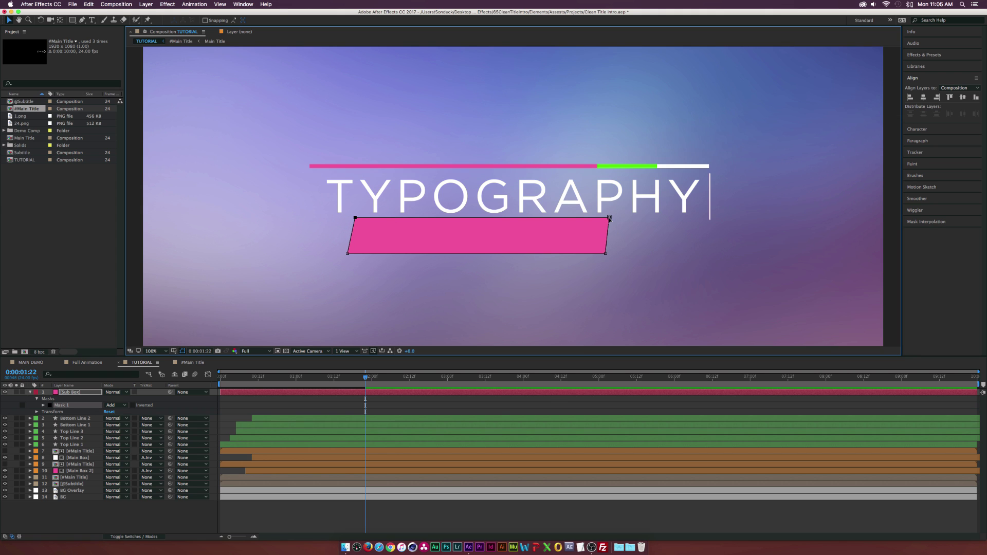
key(Right)
key(Right)
key(Right)
key(Right)
key(Right)
key(Right)
key(Right)
click(274, 255)
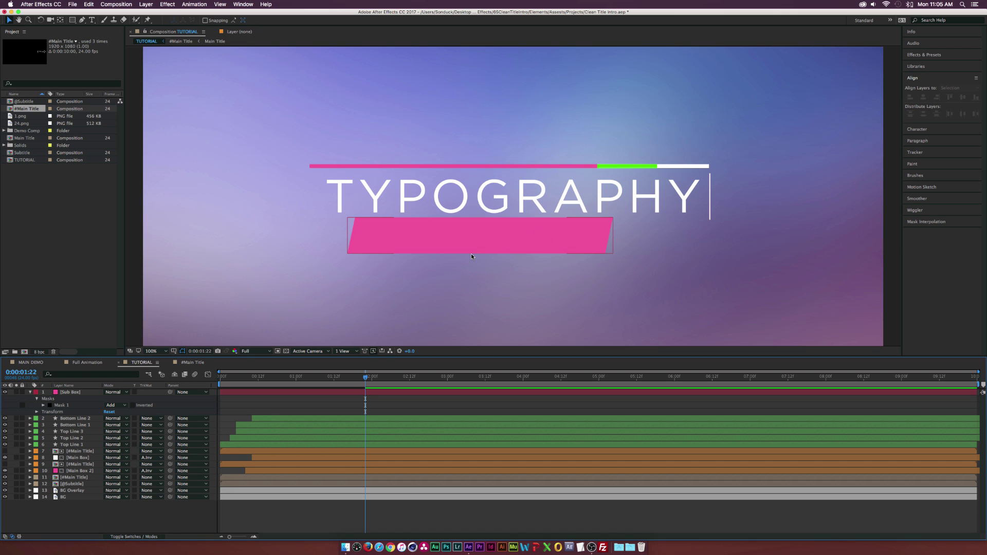
key(comma)
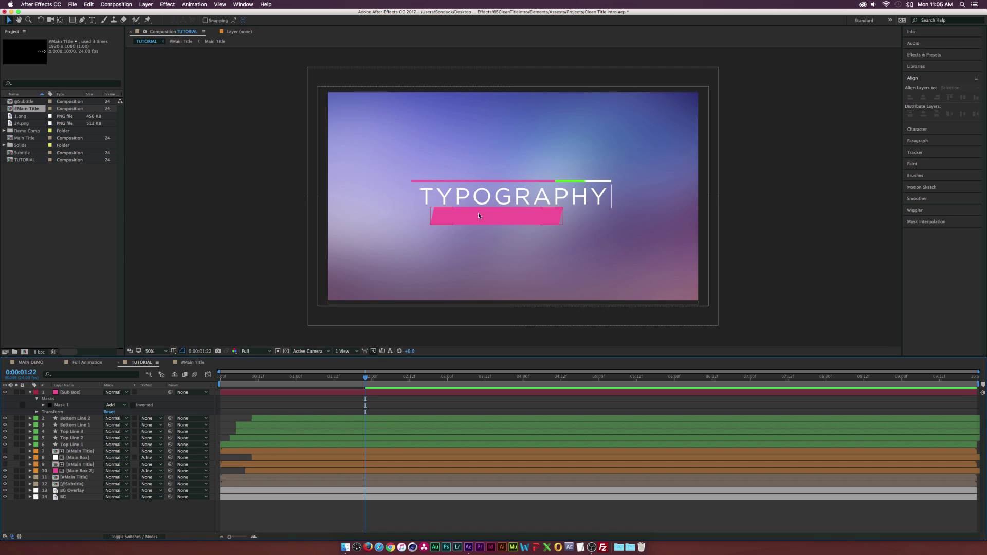
Step: Examine the Subtitle Text and Box Sub layers, and check the Main Box layer at 0:00:02:16
click(499, 212)
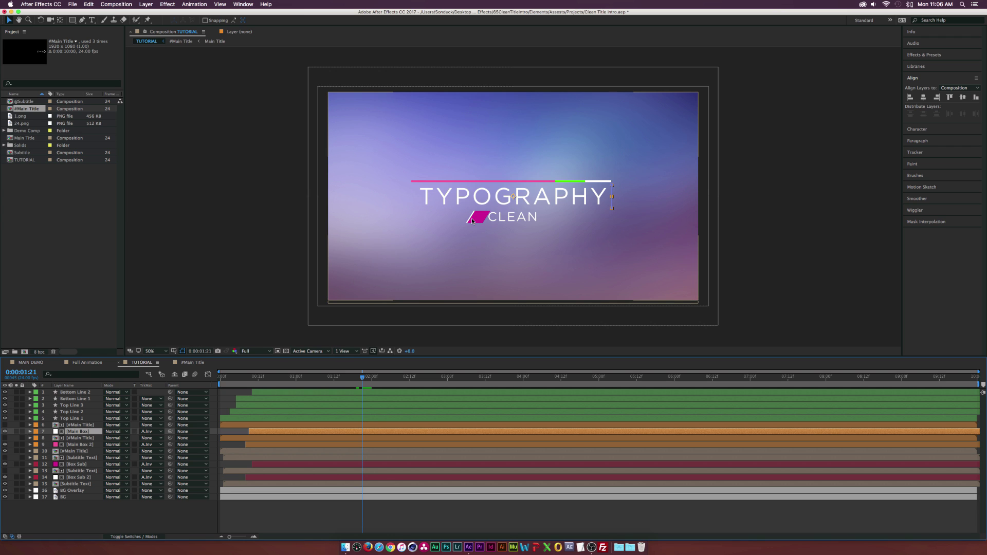
click(74, 459)
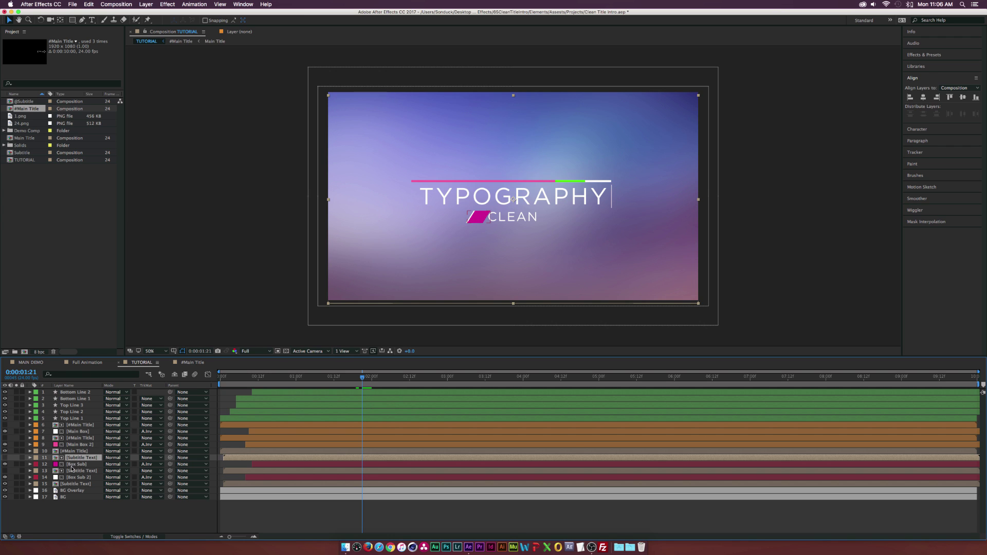
click(73, 464)
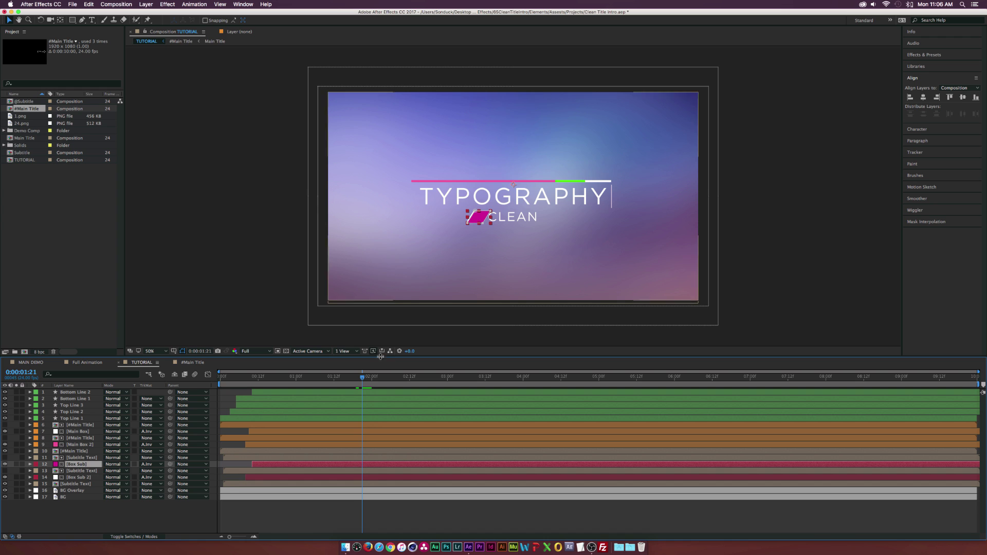
drag(367, 379, 422, 378)
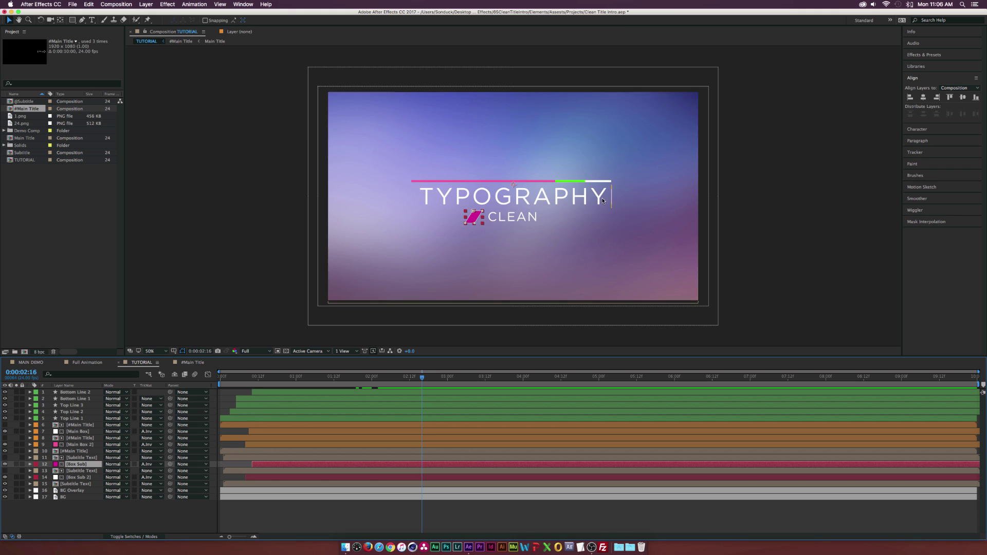
click(78, 431)
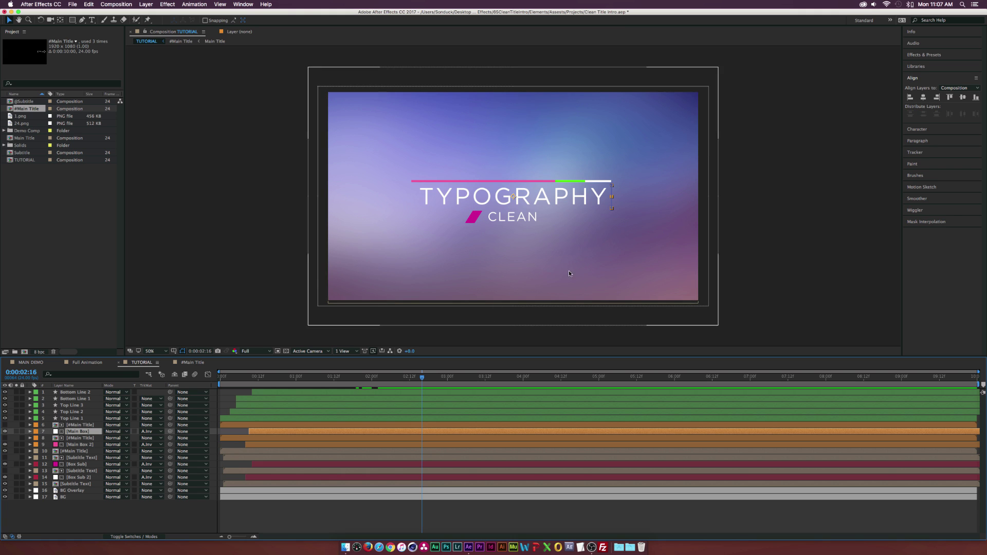
key(F2)
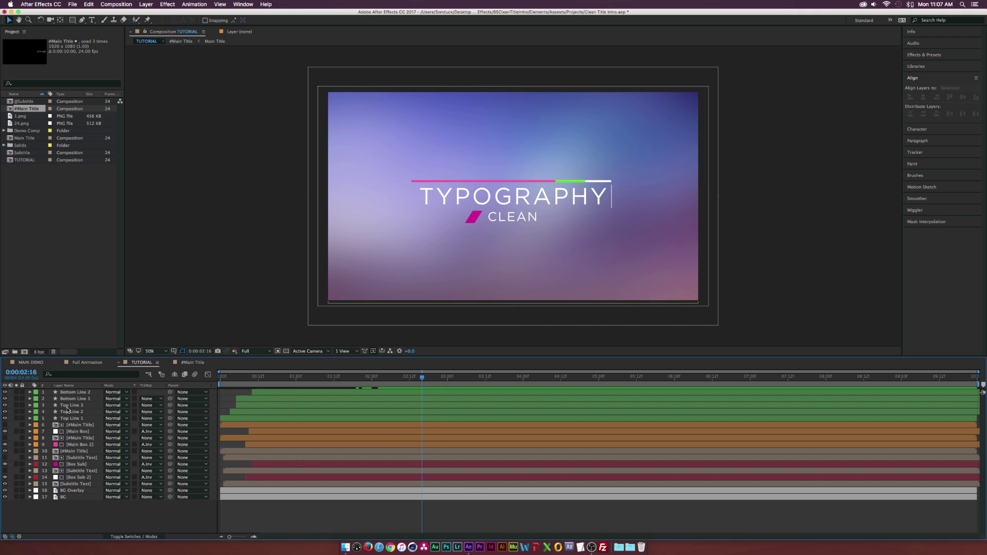
Step: Split the Main Box layer at its last mask keyframe, 0:00:01:21, and remove the part after it
click(74, 431)
key(m)
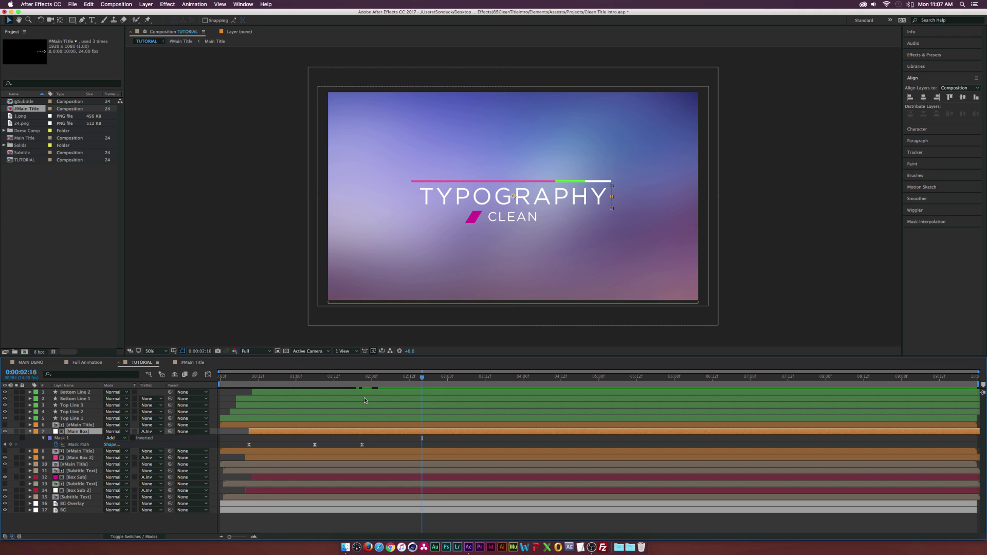
click(367, 377)
key(F2)
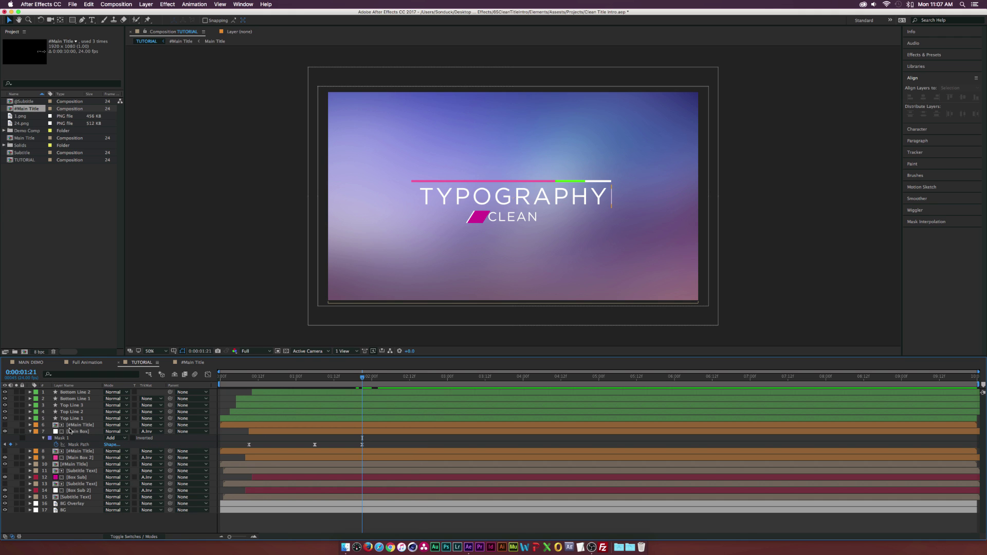
click(69, 431)
click(88, 4)
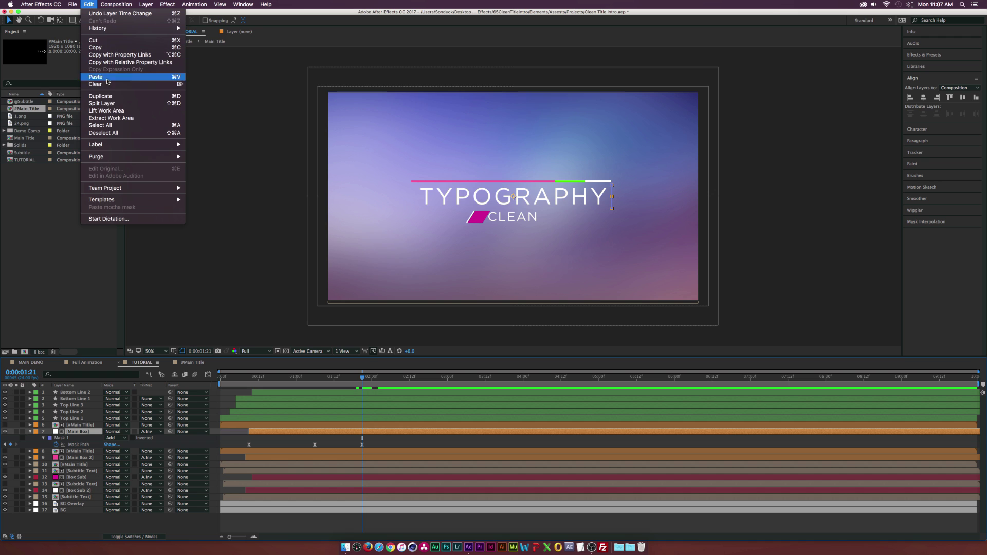
click(101, 103)
click(244, 309)
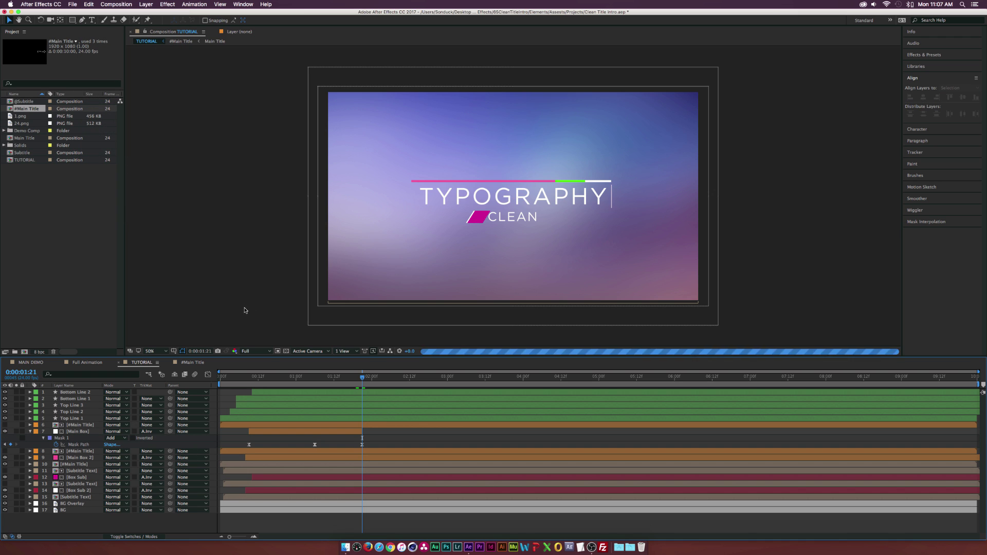
Step: Split Main Box 2 at its last mask keyframe, 0:00:01:20, delete the trailing part and collapse the revealed mask properties
click(344, 460)
key(m)
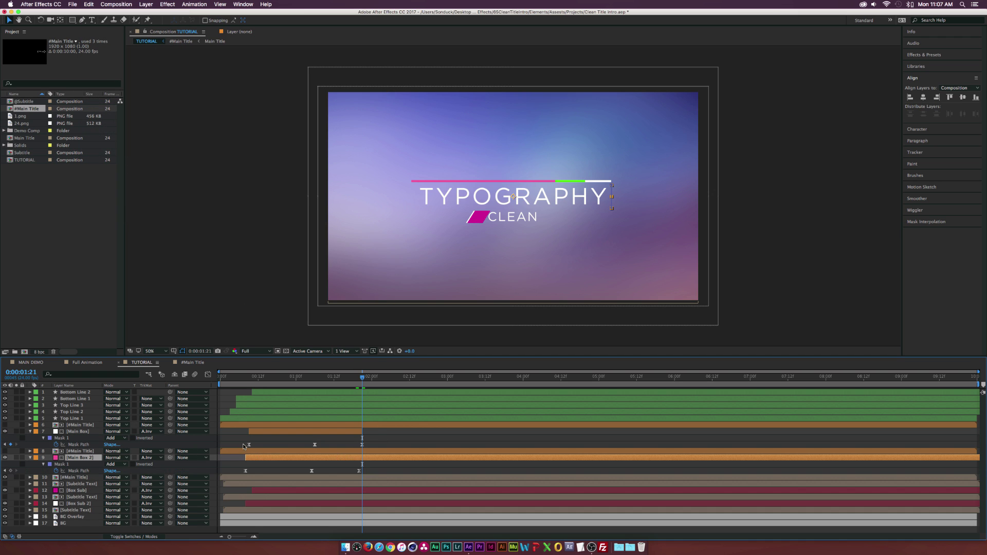
click(5, 471)
key(super+shift+d)
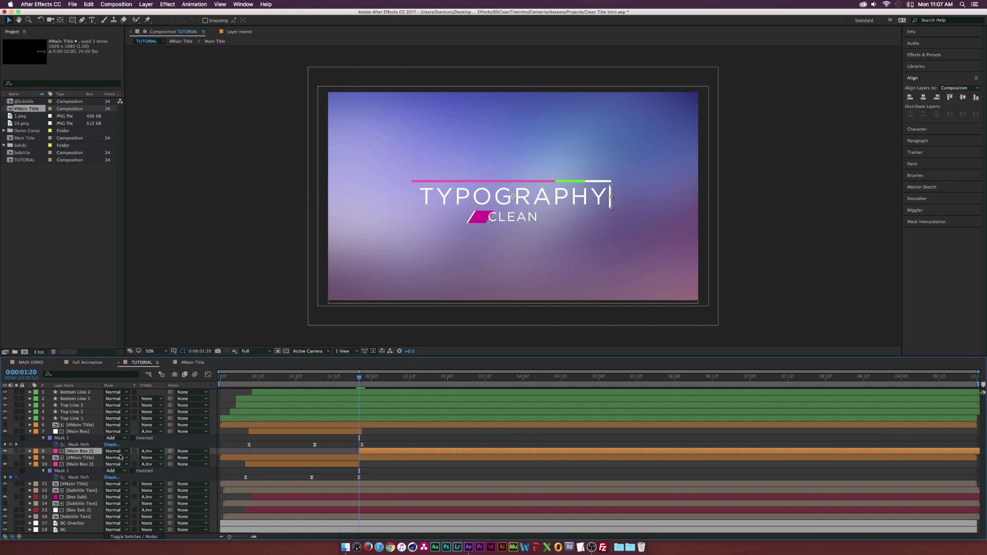
key(Delete)
click(375, 379)
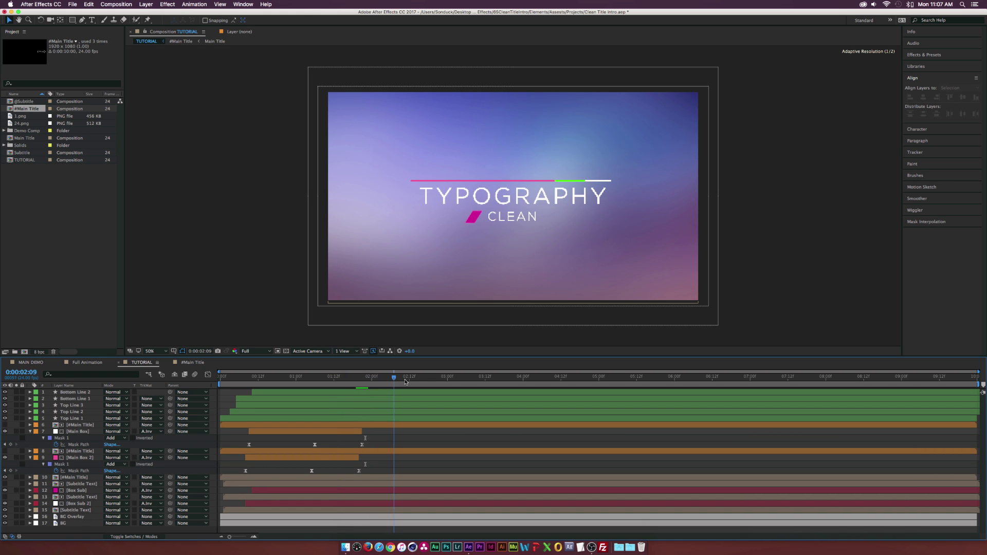
key(space)
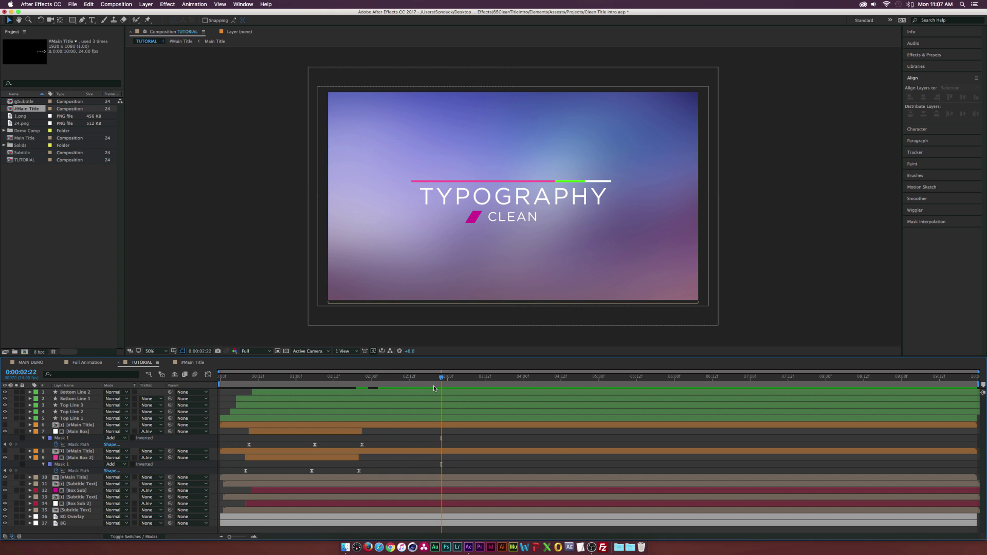
key(u)
key(u)
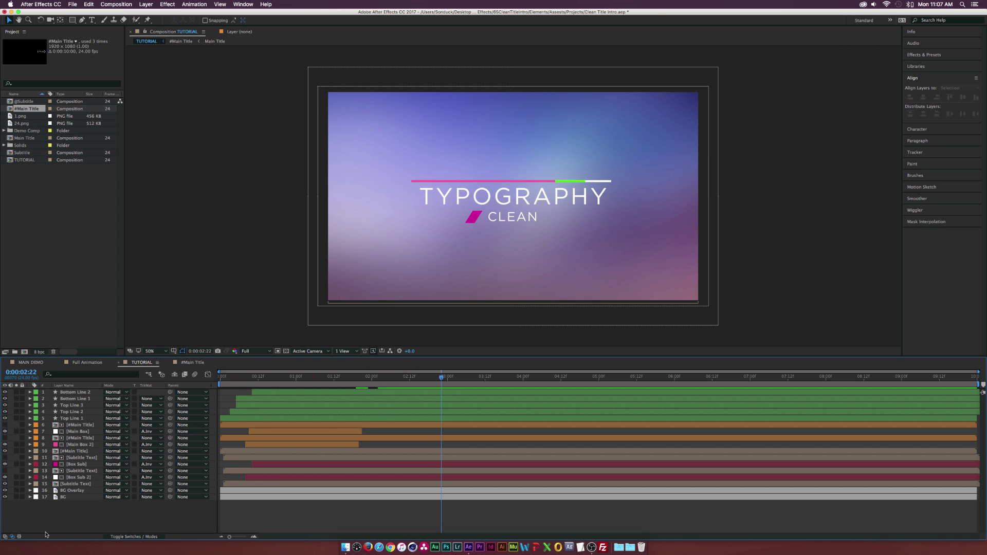
Step: Shift all layers from Bottom Line 2 through Subtitle Text about three frames later and preview the start of the intro
click(76, 484)
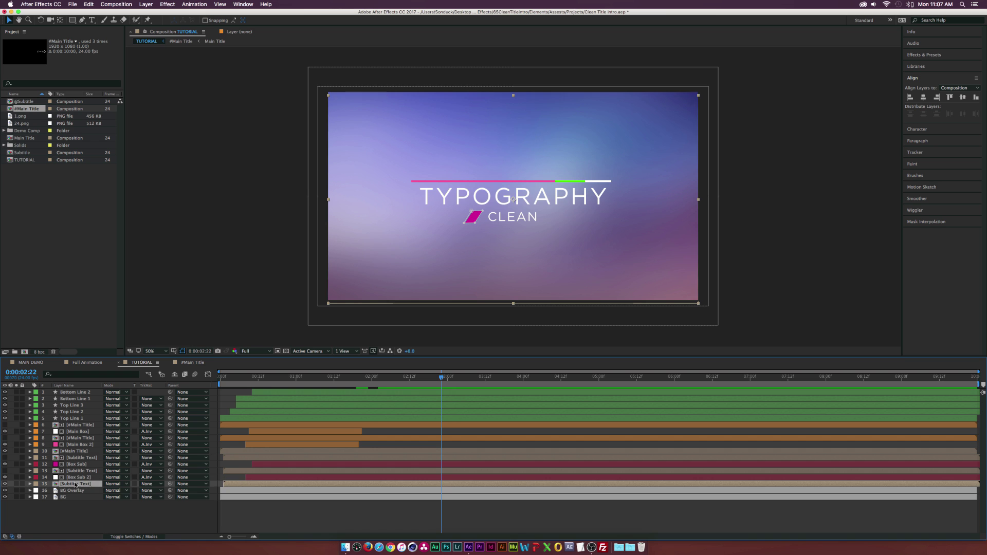
shift+click(82, 393)
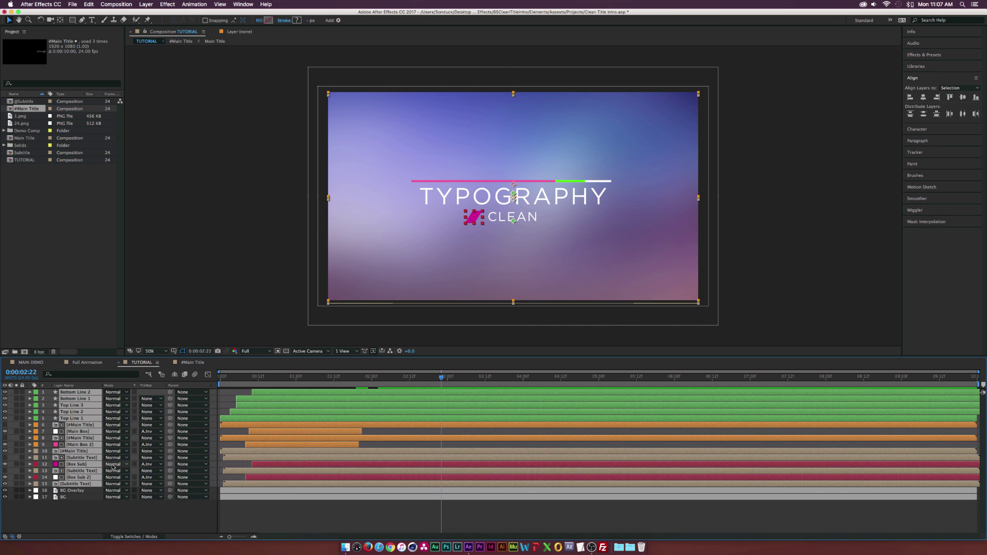
drag(261, 422, 265, 418)
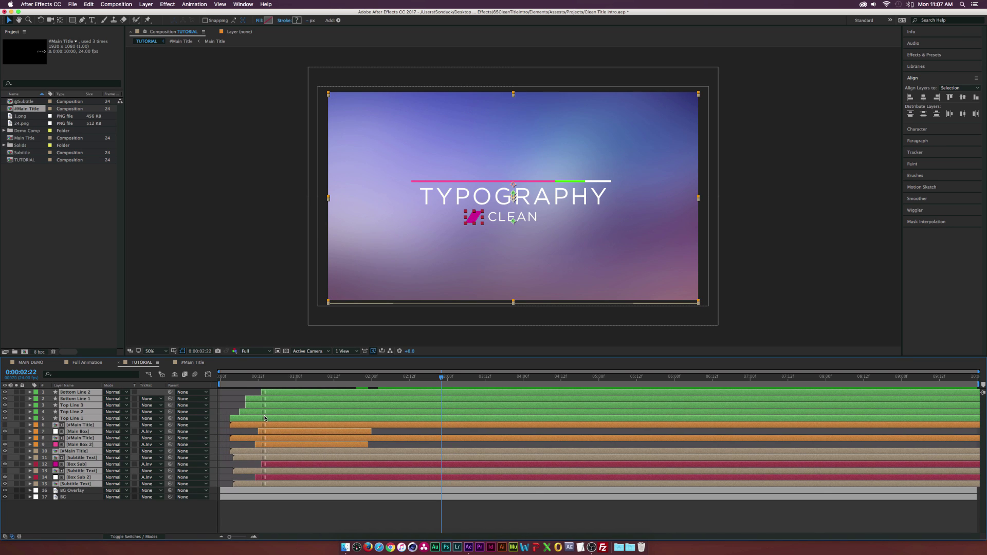
drag(229, 380, 246, 380)
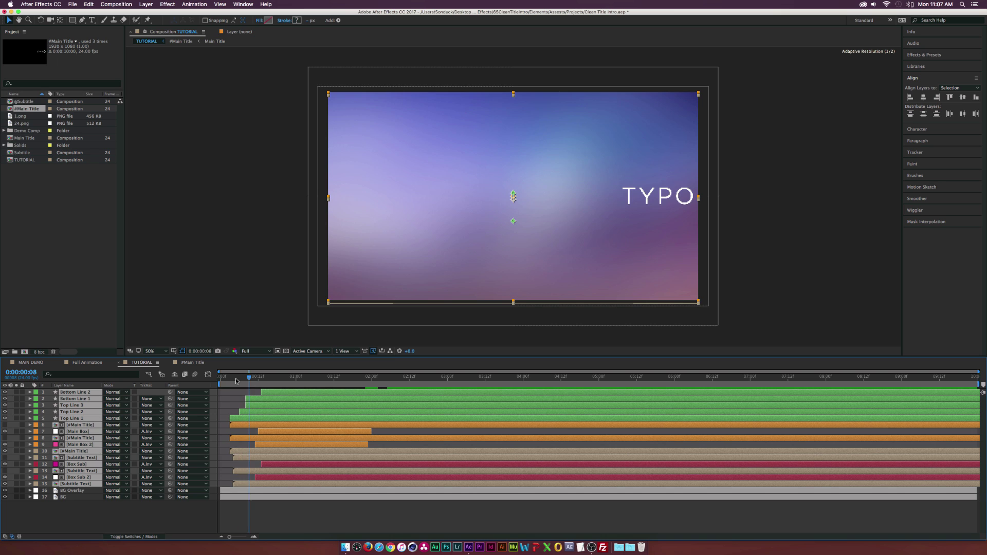
key(space)
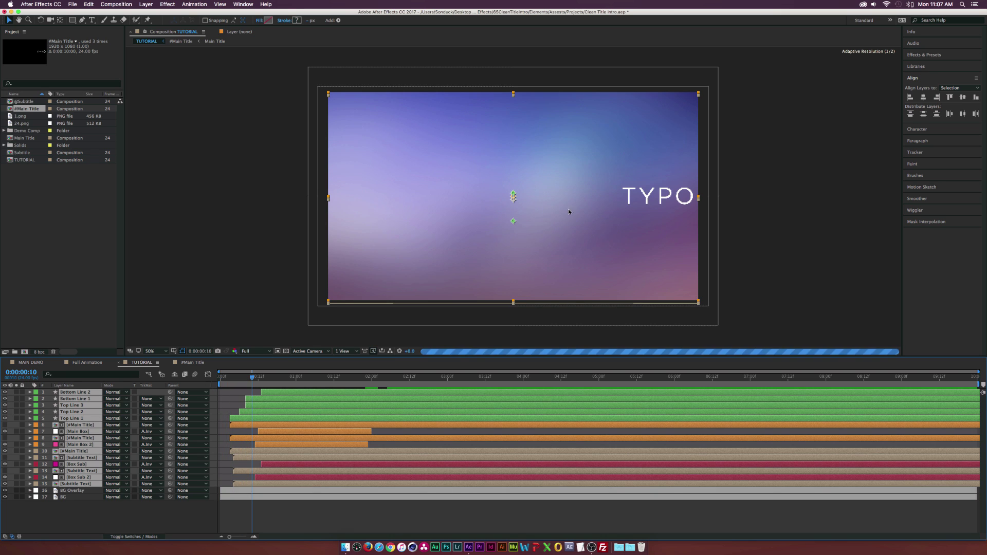
click(97, 509)
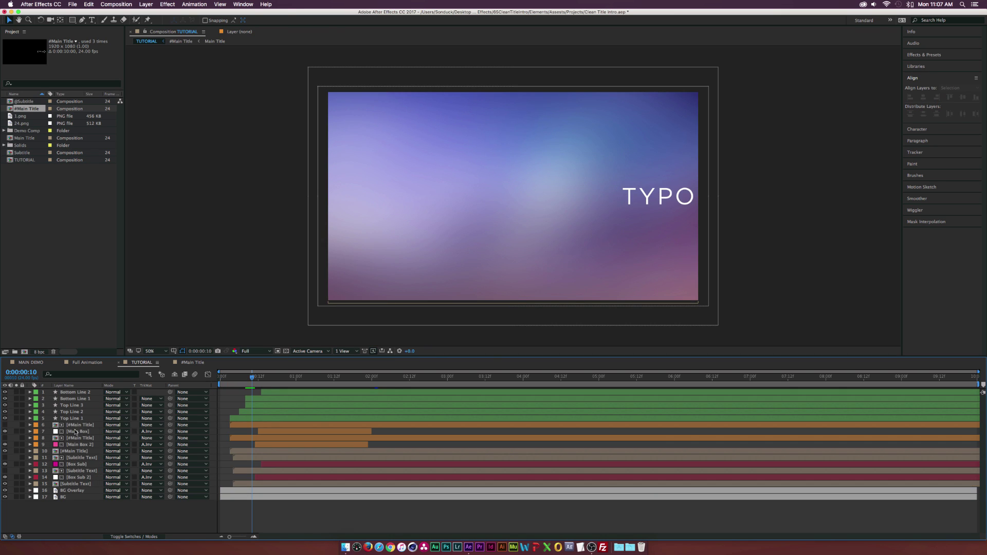
Step: At 0:00:01:08 and 0:00:01:15, extend the right edge of #Main Title's mask past the end of the TYPOGRAPHY text
click(75, 450)
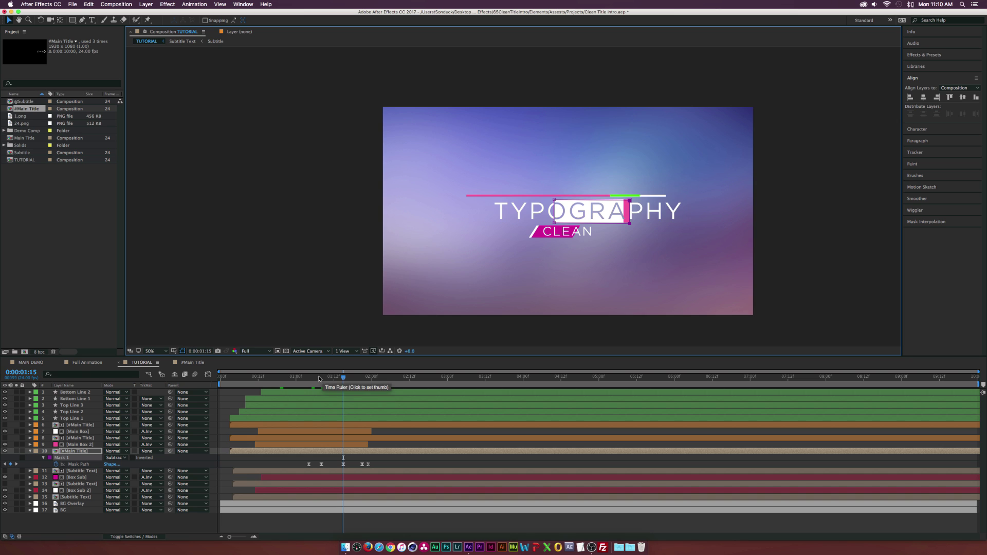
mouse_move(318, 381)
mouse_down()
mouse_move(329, 378)
mouse_move(321, 383)
mouse_up()
click(600, 201)
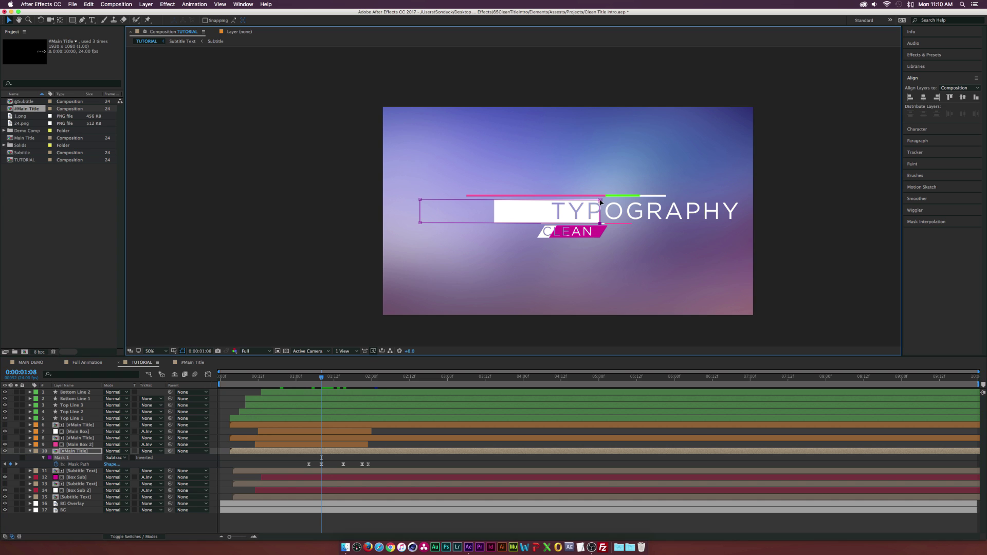
drag(627, 225, 756, 224)
click(342, 379)
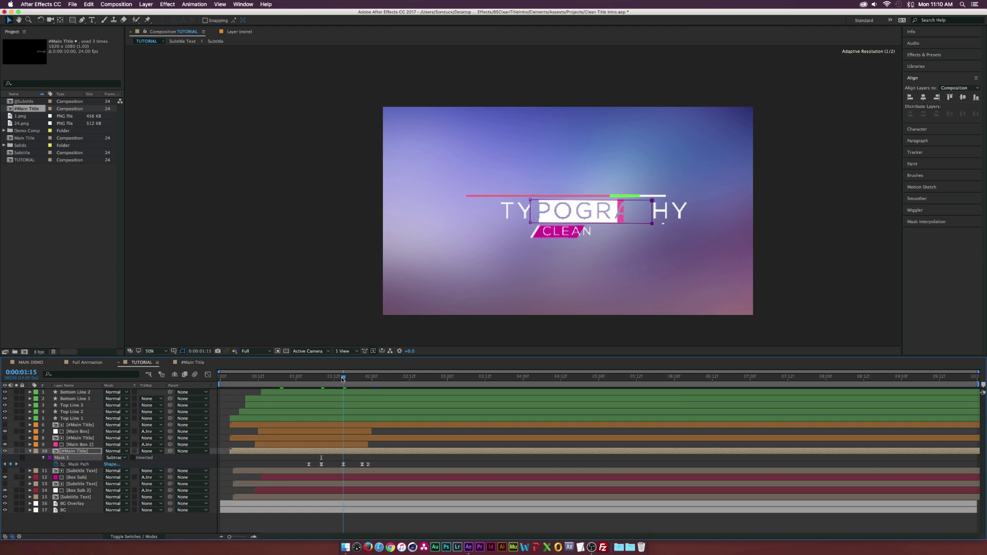
drag(631, 203, 690, 202)
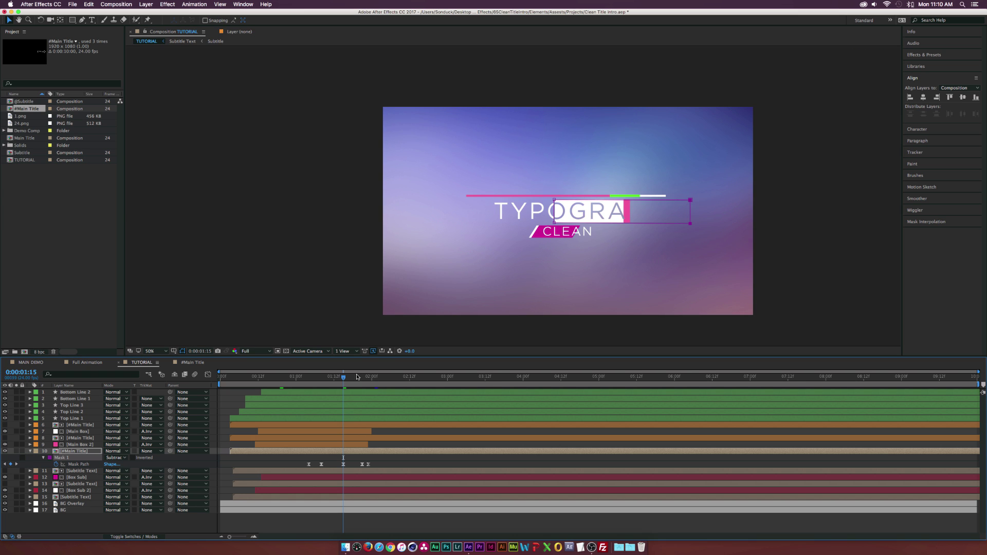
Step: At 0:00:01:21, fit #Main Title's mask tightly around the white and pink boxes over the Y and check the reveal up to 0:00:02:00
drag(359, 375, 362, 377)
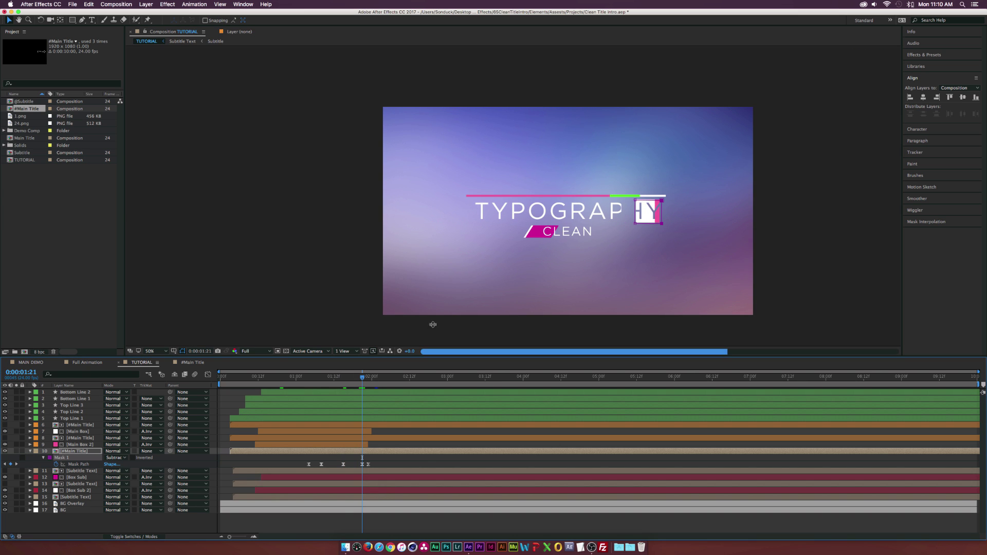
drag(666, 205, 662, 204)
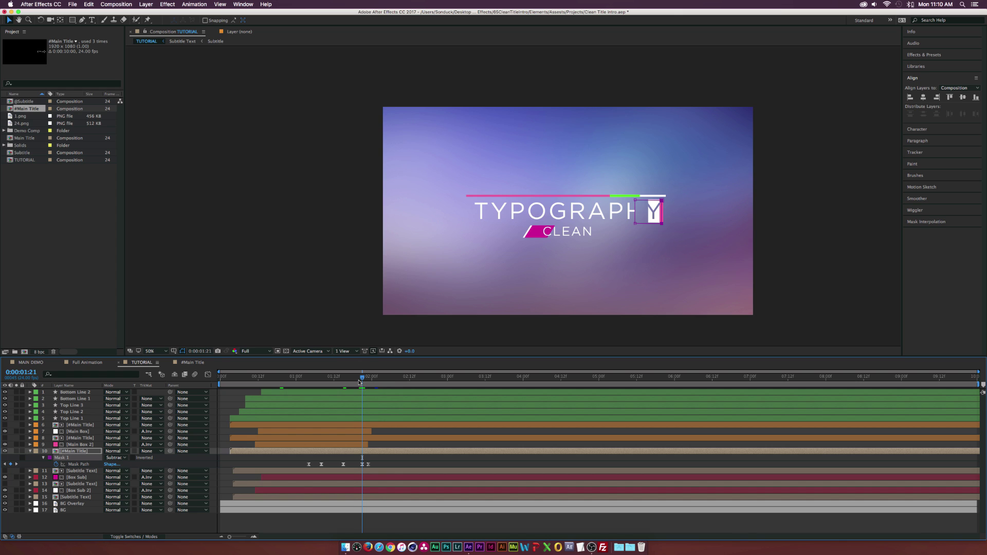
drag(359, 381, 362, 381)
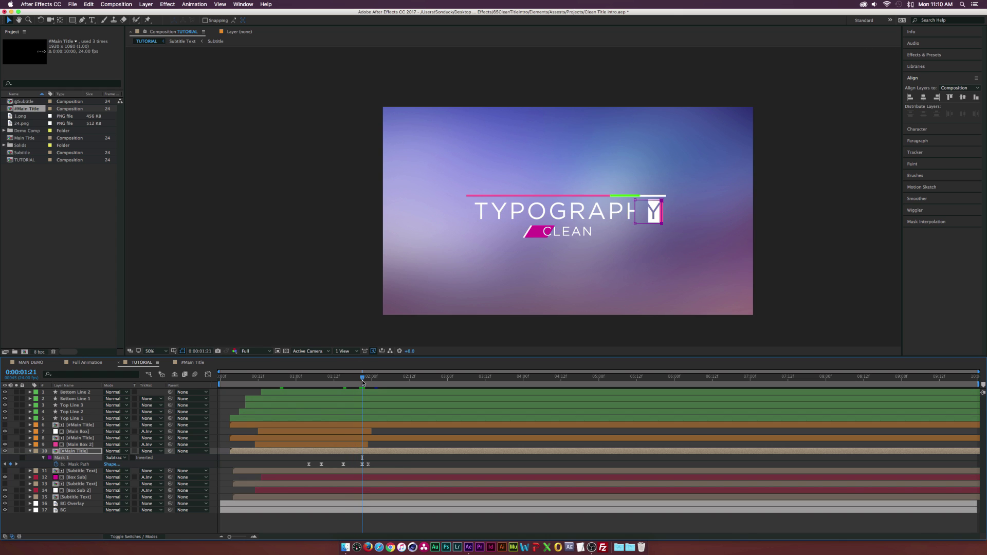
click(634, 200)
drag(639, 225, 648, 223)
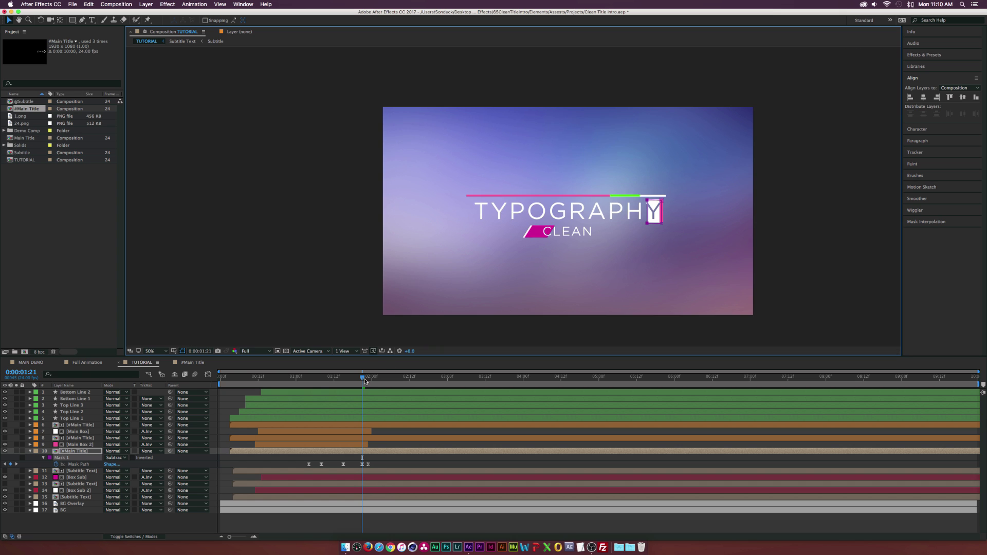
mouse_move(362, 384)
mouse_down()
mouse_move(322, 390)
mouse_move(372, 389)
mouse_up()
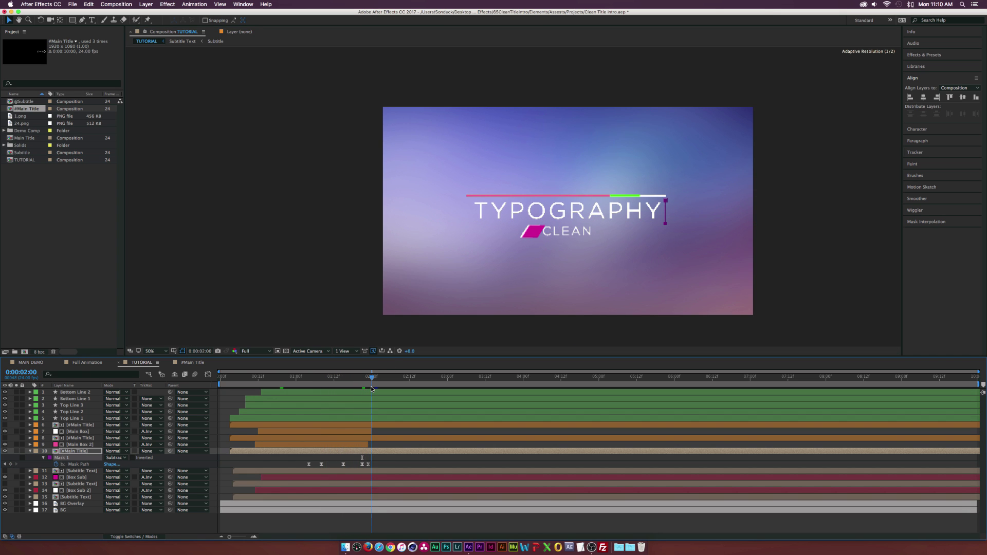
click(296, 515)
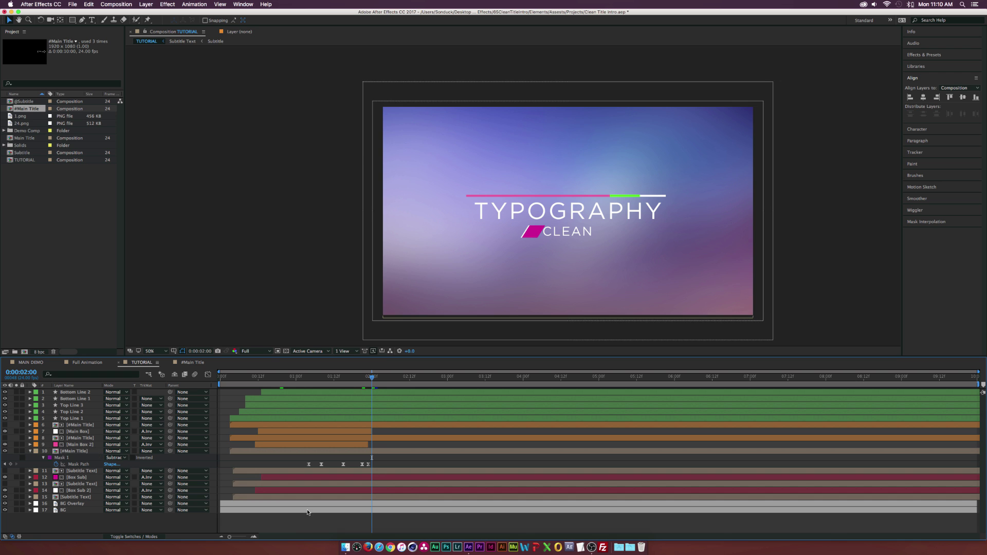
Step: Pre-compose all layers from Bottom Line 2 through the lowest Subtitle Text as All Animated and trim the new layer to end at 0:00:03:00
click(74, 392)
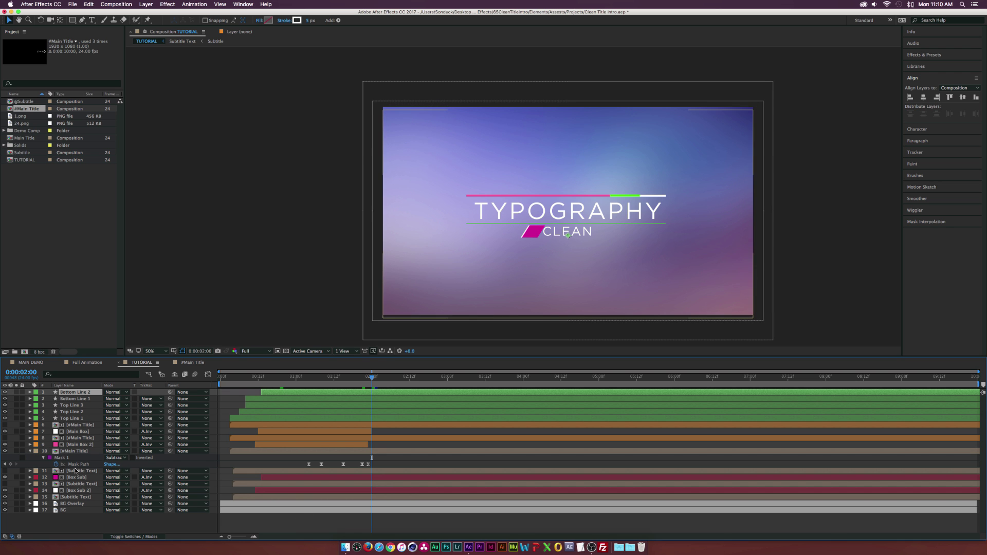
shift+click(72, 497)
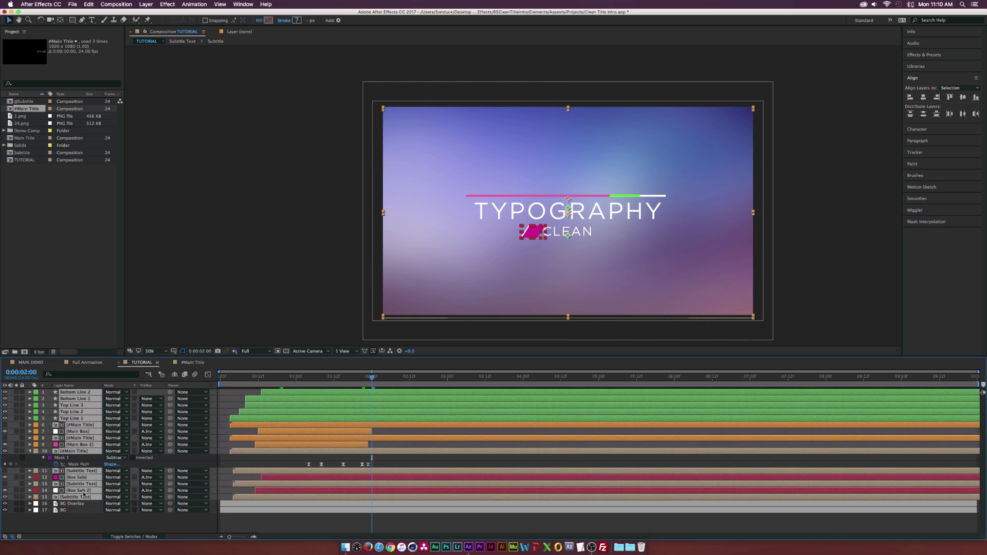
click(146, 4)
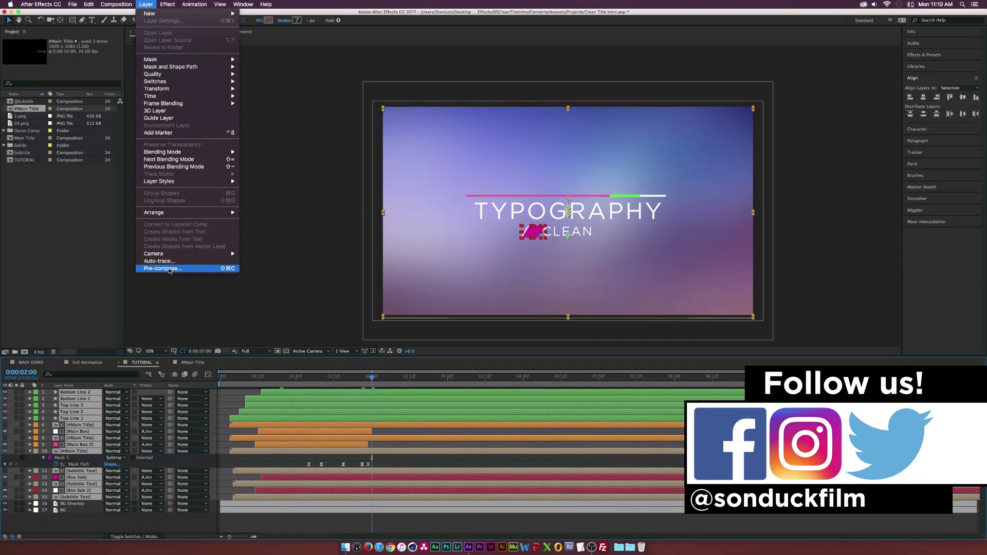
click(170, 269)
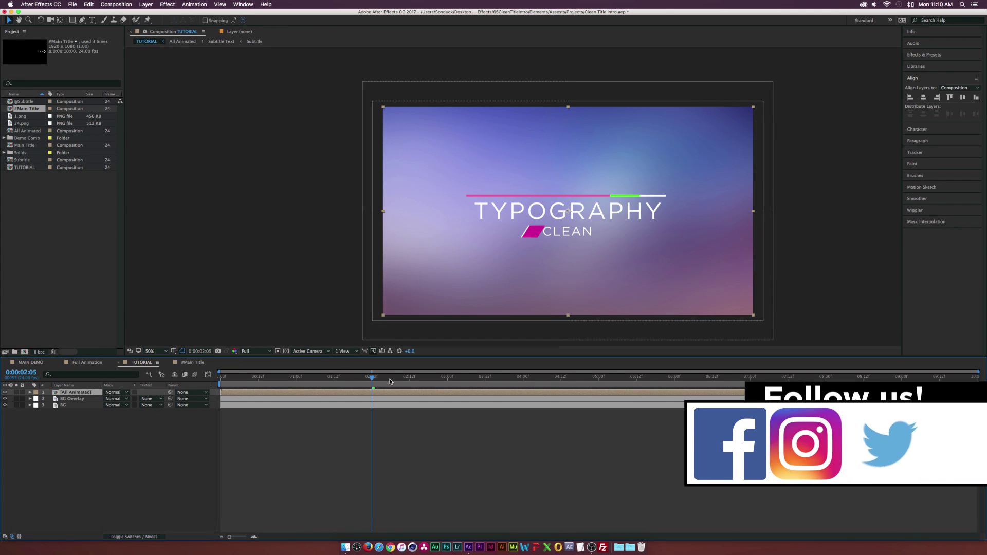
drag(390, 379, 445, 379)
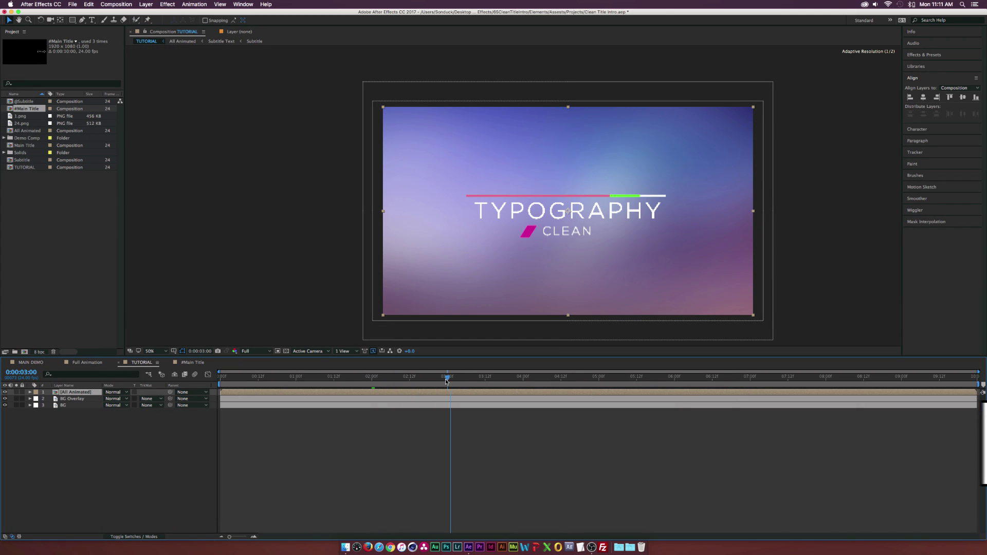
click(138, 399)
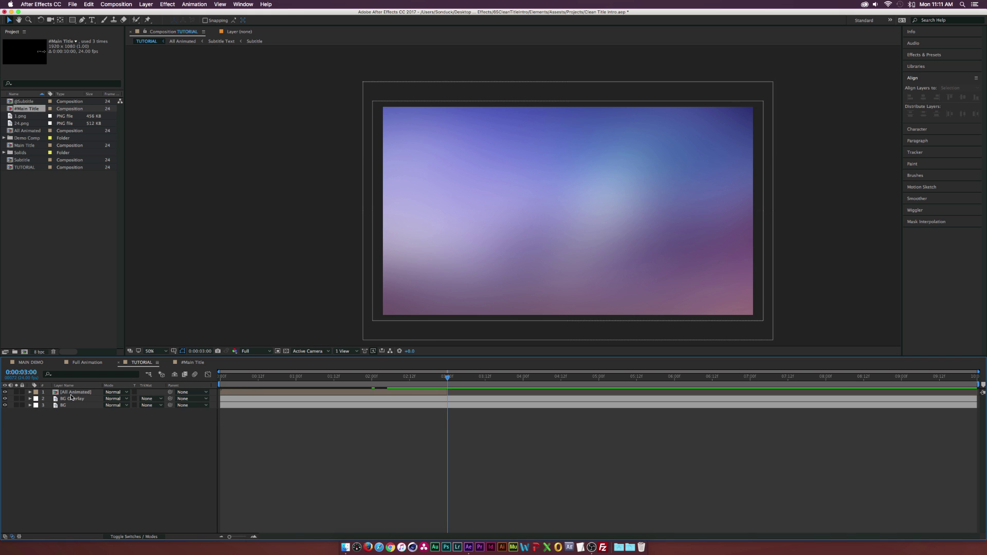
Step: Duplicate the trimmed All Animated layer and time-reverse the upper copy
click(73, 394)
key(super+d)
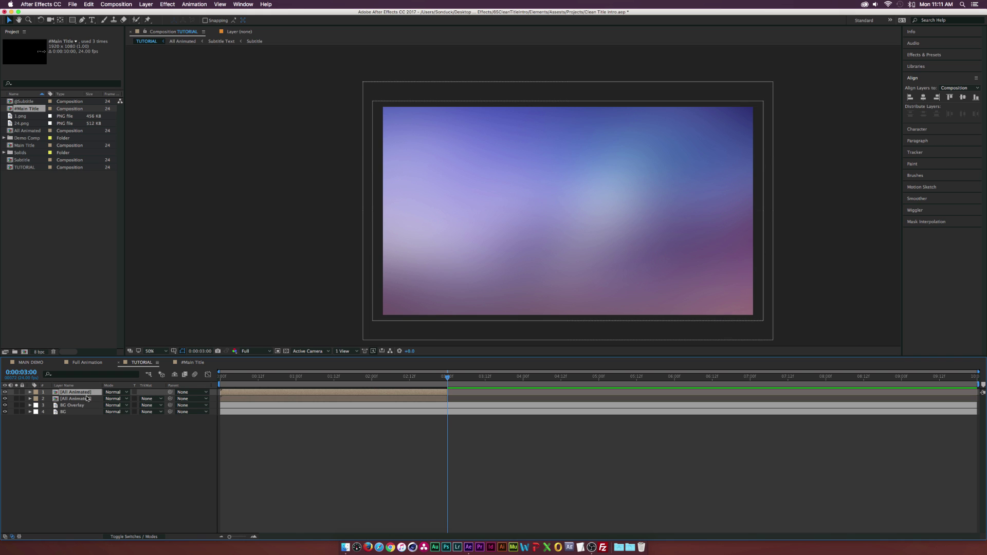
right_click(88, 399)
mouse_move(170, 297)
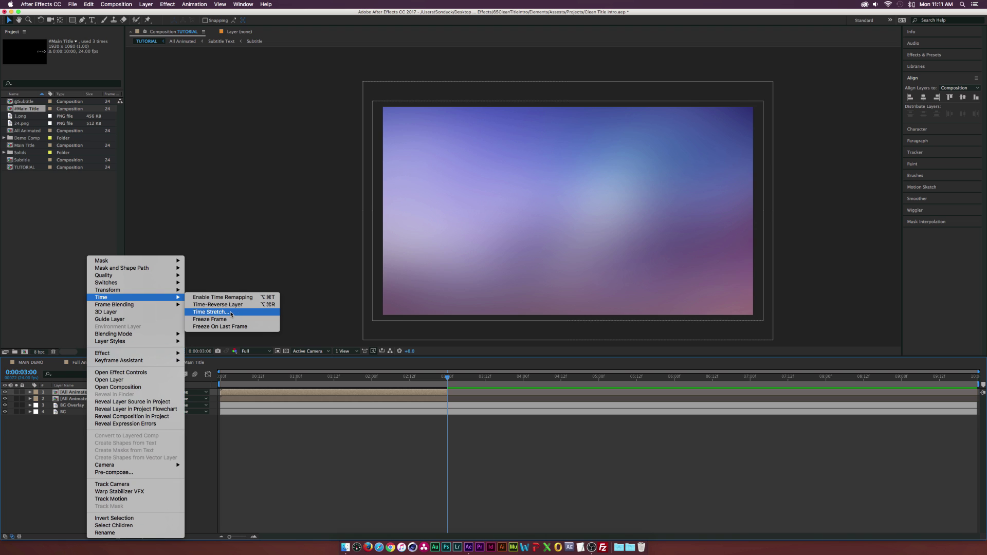
click(227, 304)
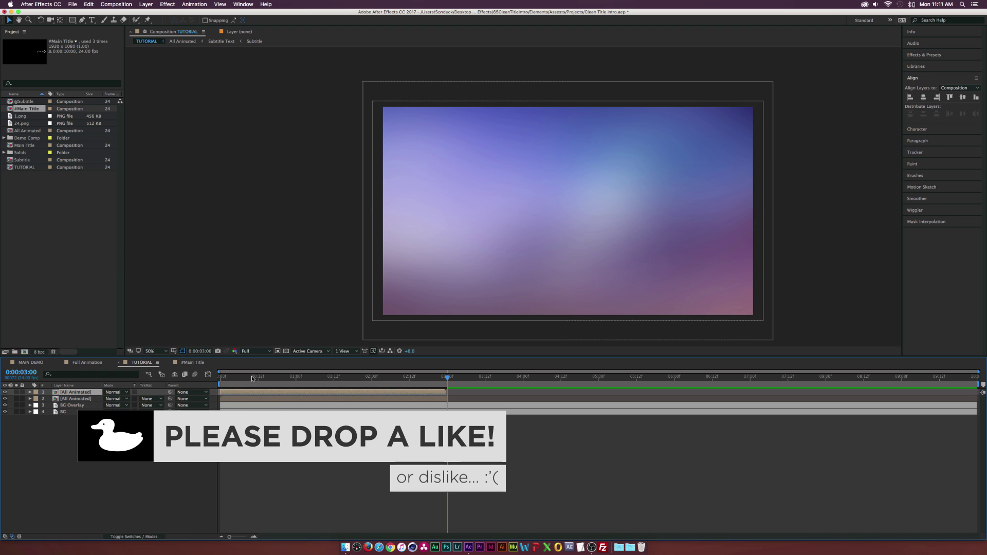
Step: Move the reversed All Animated copy to start at 0:00:03:00, directly after the original, and check the animation before the join
drag(236, 392, 461, 398)
click(384, 376)
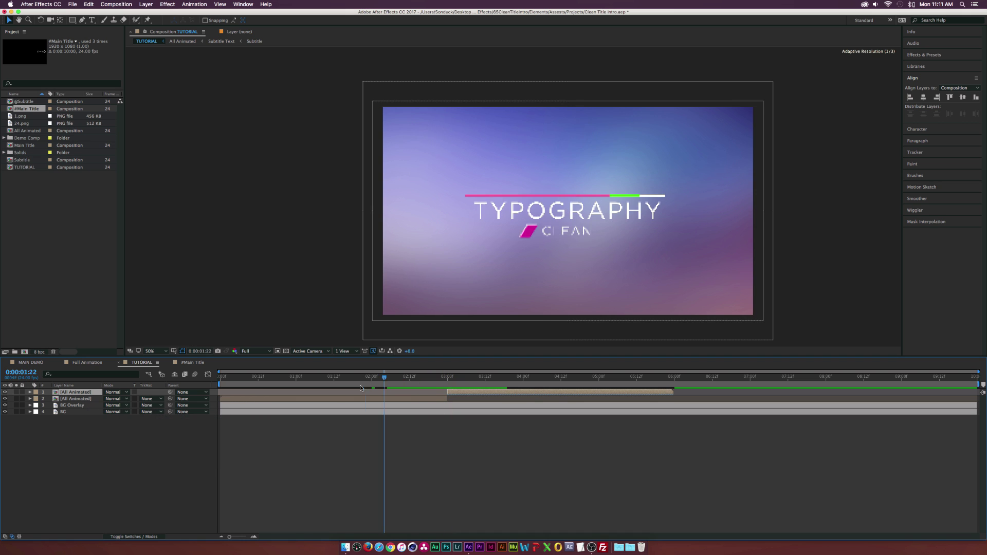